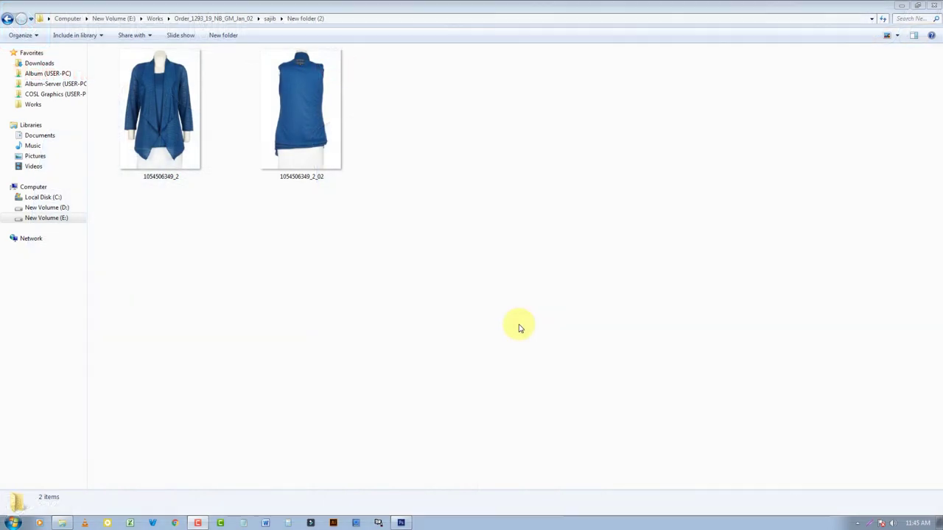
pyautogui.rightClick(458, 217)
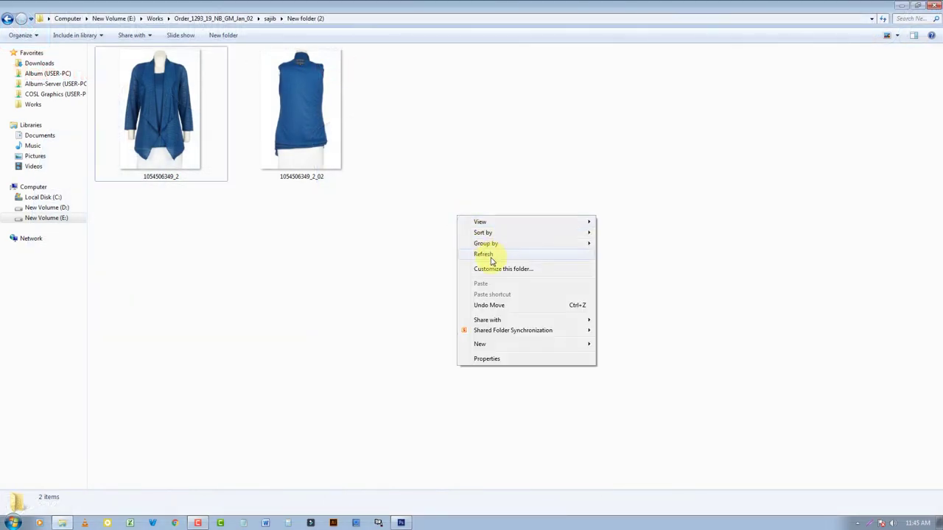
pyautogui.click(492, 258)
pyautogui.moveTo(387, 213)
pyautogui.mouseDown()
pyautogui.moveTo(145, 106)
pyautogui.moveTo(404, 509)
pyautogui.moveTo(399, 382)
pyautogui.mouseUp()
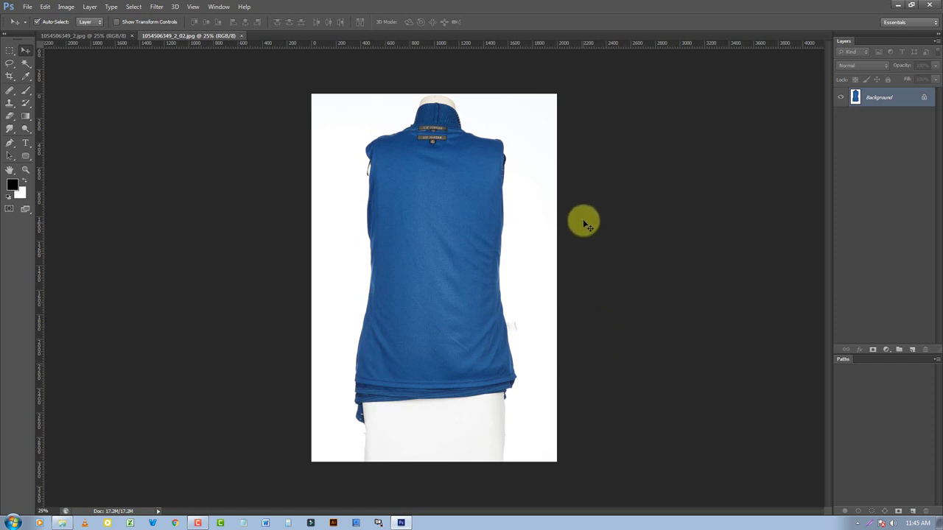
pyautogui.click(84, 37)
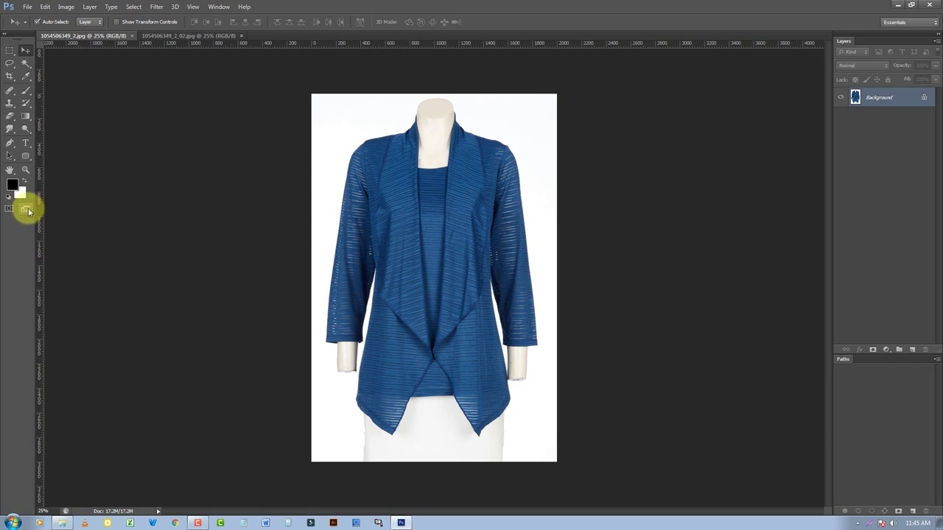
pyautogui.moveTo(28, 212); pyautogui.dragTo(69, 216)
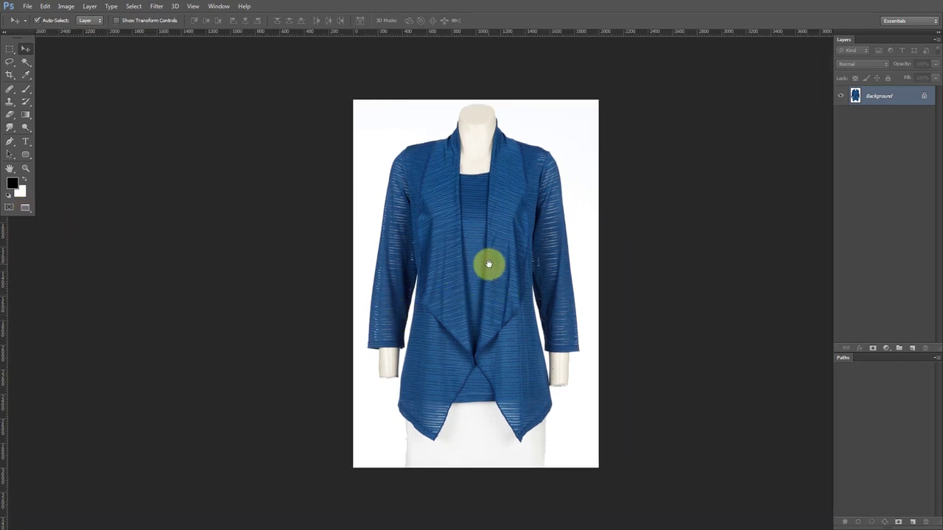
pyautogui.scroll(3, 442, 265)
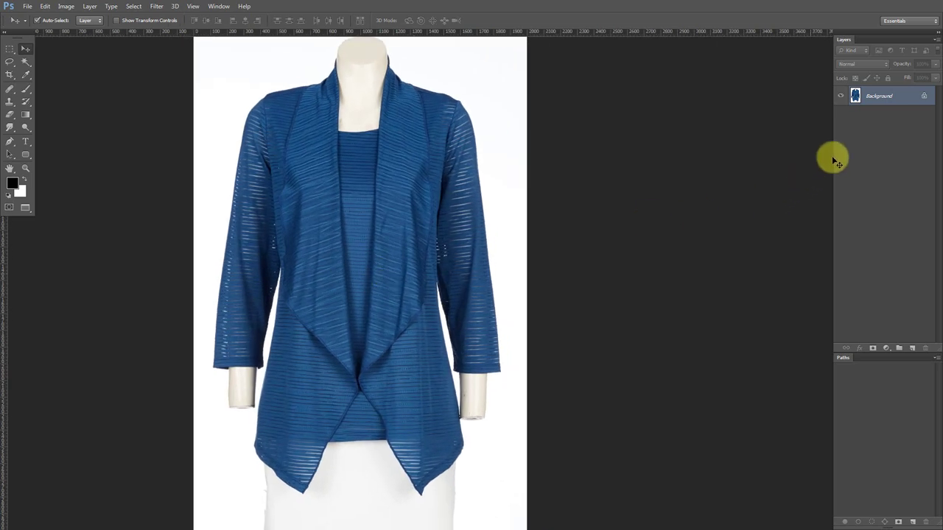
pyautogui.moveTo(900, 96); pyautogui.dragTo(911, 347)
pyautogui.scroll(1, 403, 316)
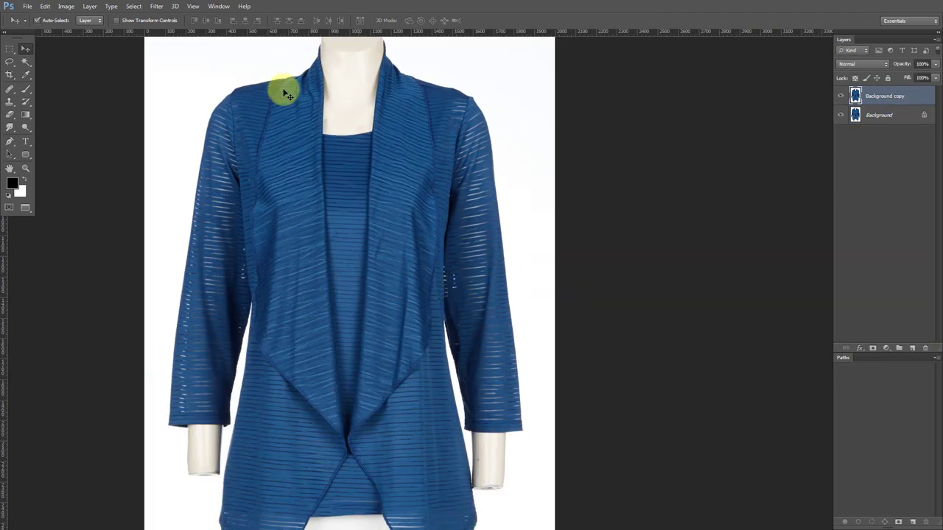
pyautogui.click(157, 7)
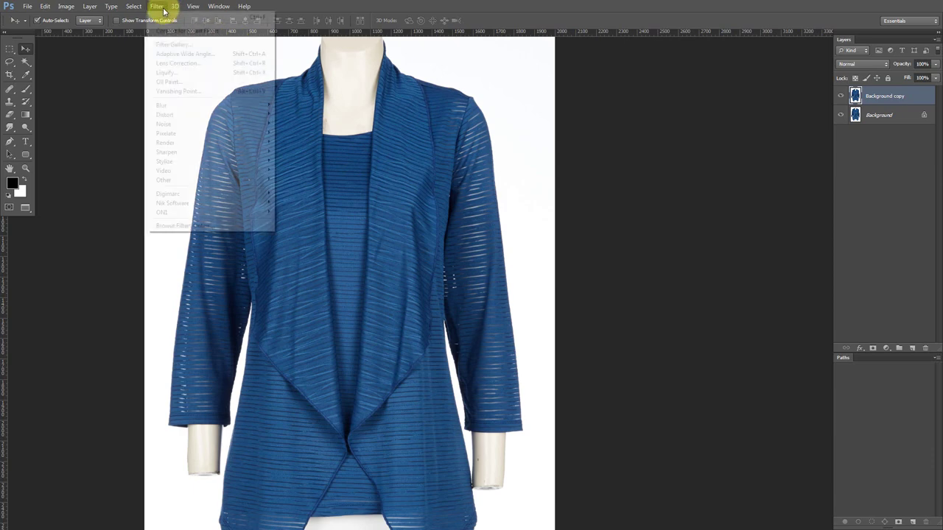
# Open Liquify on the Background copy in Advanced Mode with Show Backdrop unchecked
pyautogui.click(180, 73)
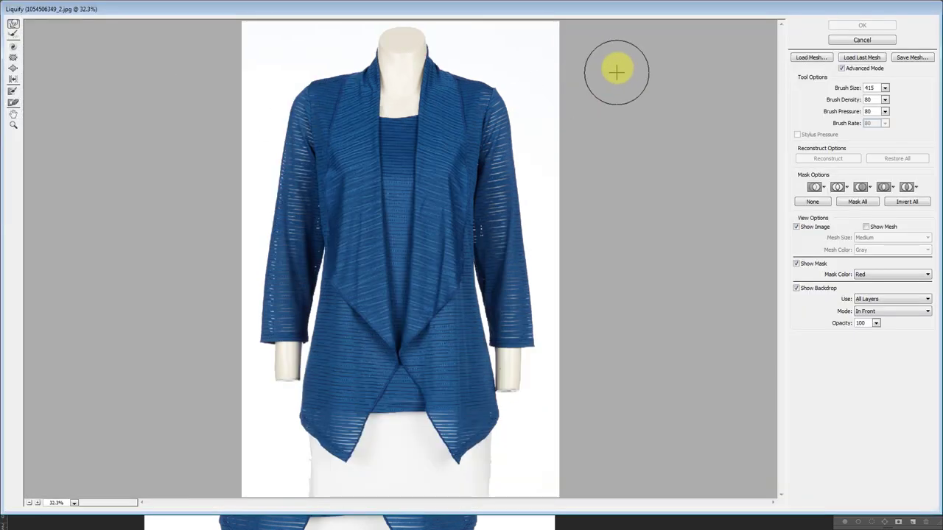
pyautogui.click(842, 69)
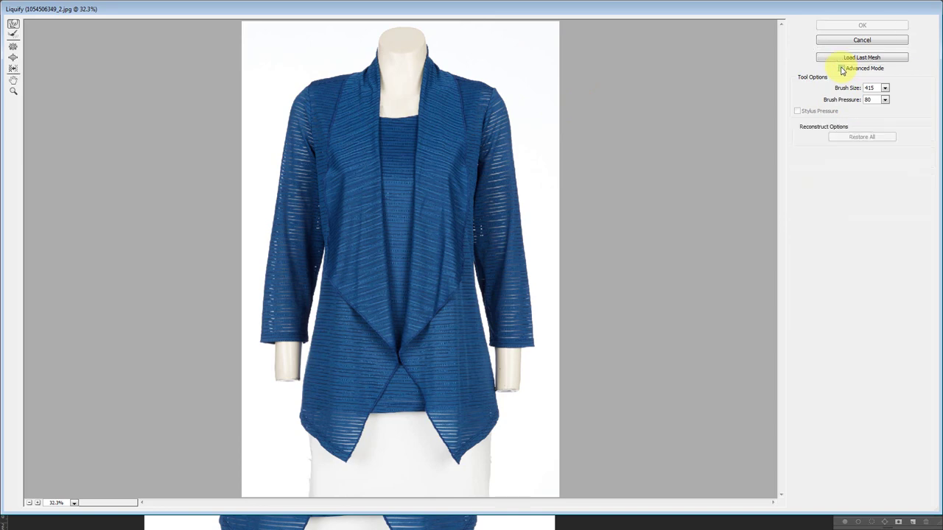
pyautogui.click(841, 69)
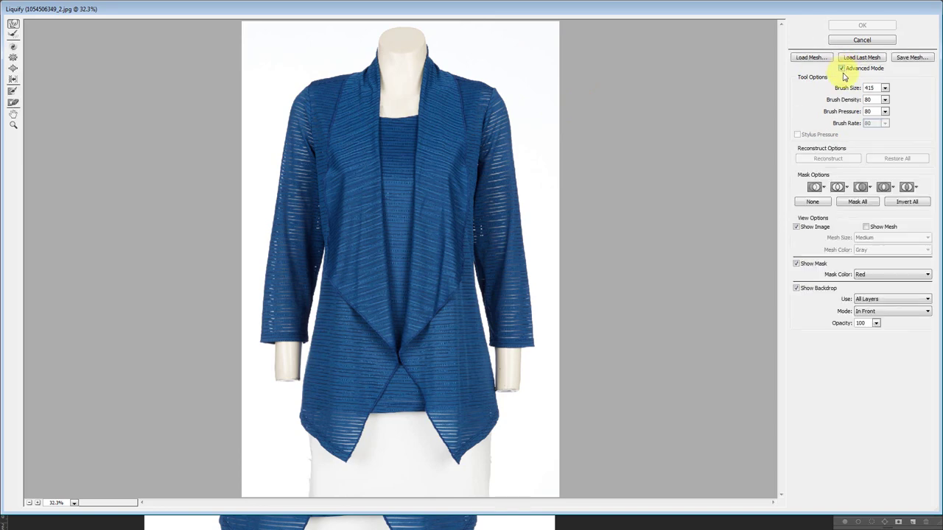
pyautogui.click(808, 292)
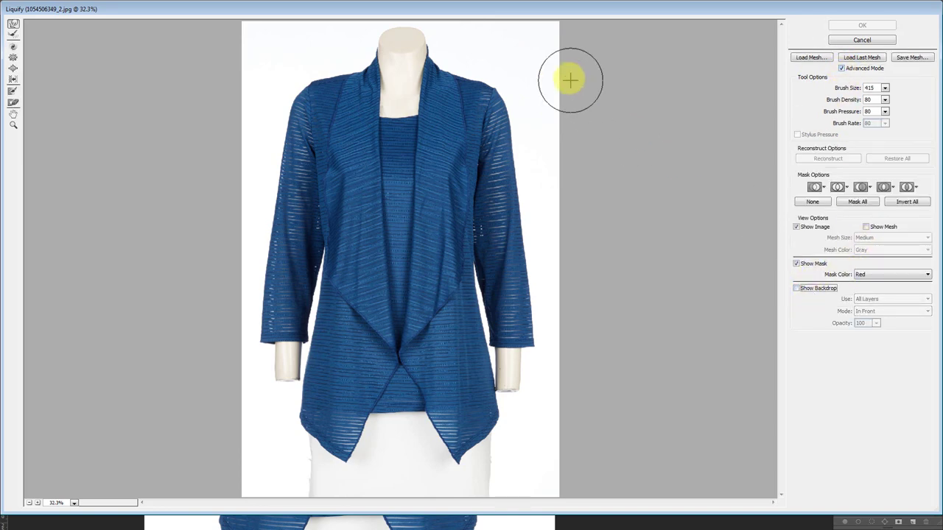
pyautogui.moveTo(541, 57); pyautogui.dragTo(495, 65)
pyautogui.click(21, 30)
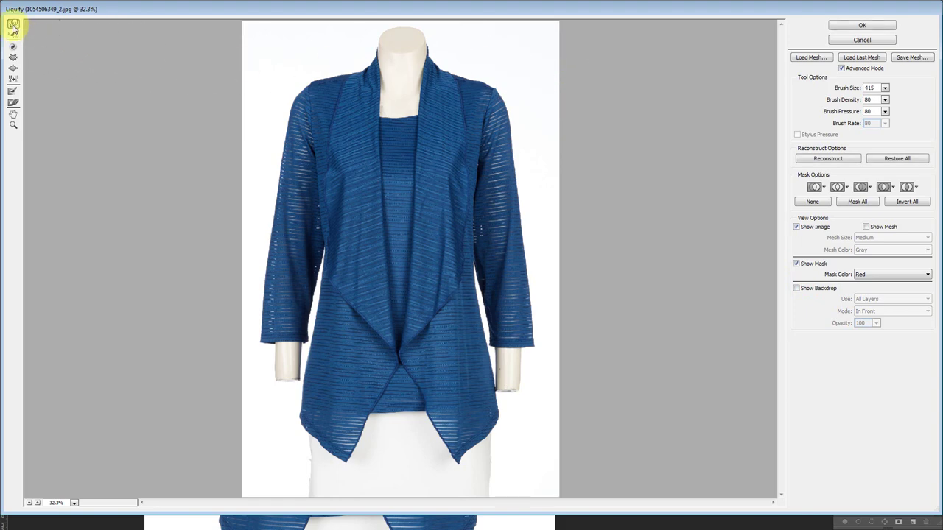
# Zoom in on the cardigan's lower hem point and size the Forward Warp brush
pyautogui.click(438, 423)
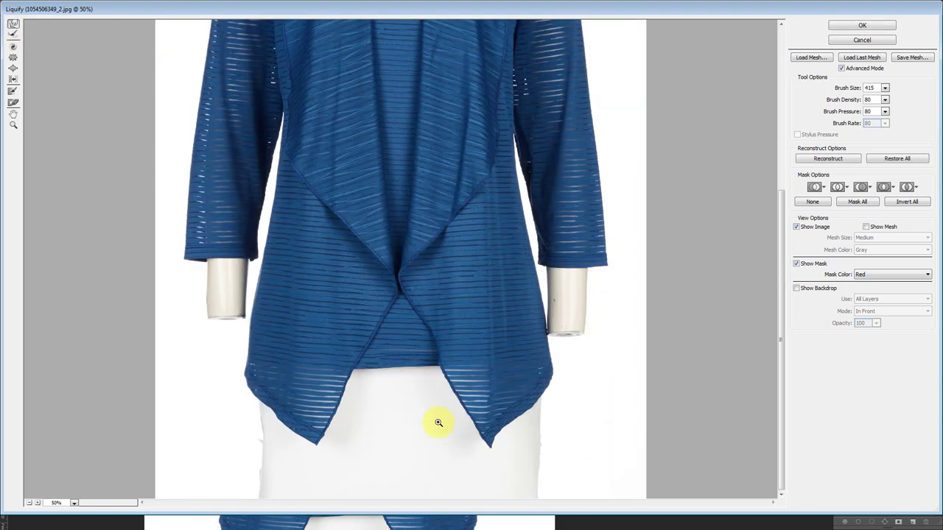
pyautogui.click(438, 422)
pyautogui.click(555, 399)
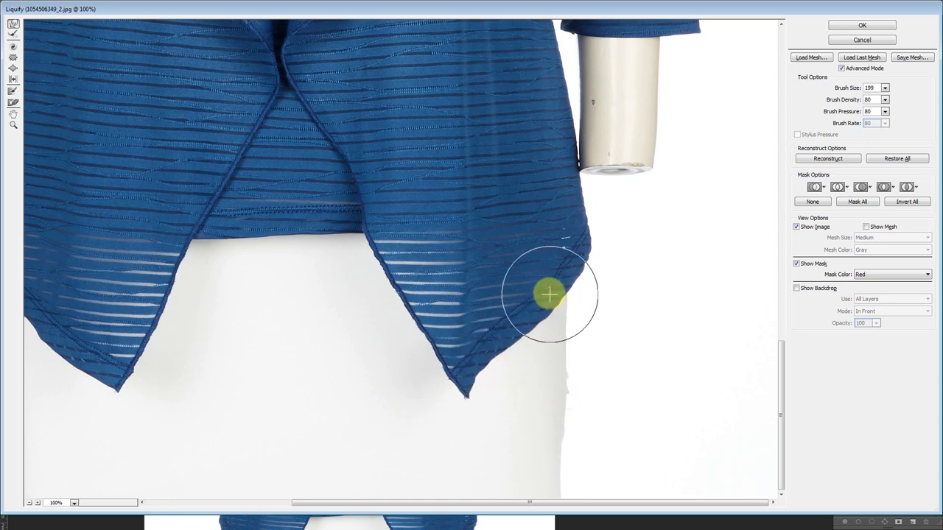
pyautogui.press(']')
pyautogui.press(']')
pyautogui.press('[')
pyautogui.press('[')
pyautogui.press('[')
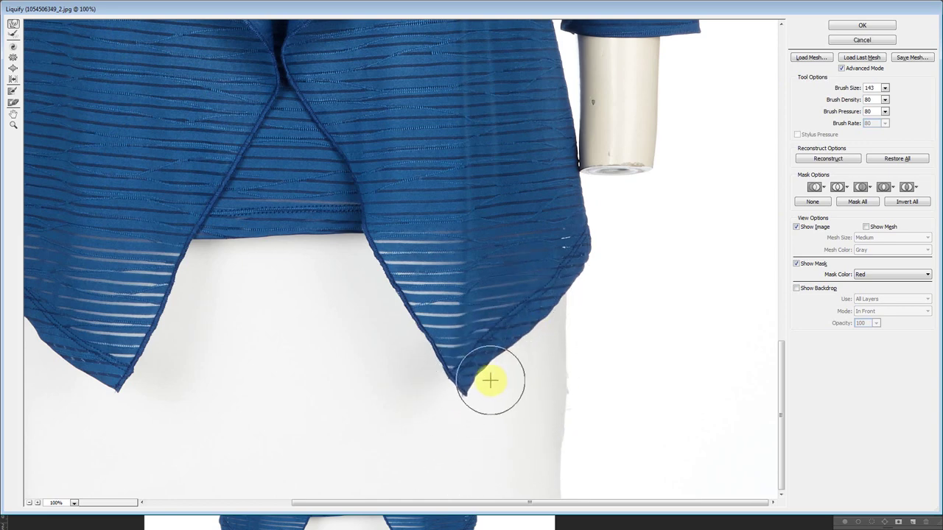
pyautogui.scroll(5, 473, 361)
pyautogui.press(']')
pyautogui.press(']')
pyautogui.press(']')
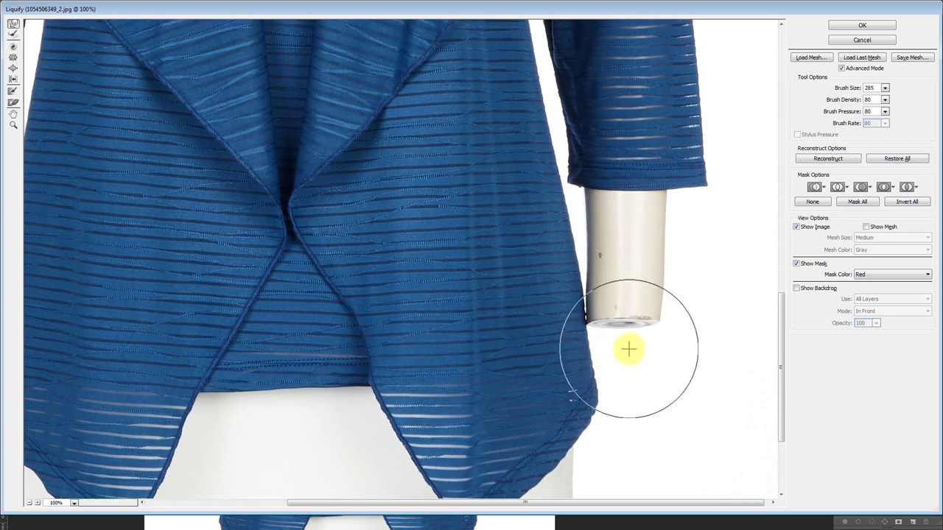
pyautogui.scroll(5, 633, 348)
pyautogui.hotkey('ctrl', '-')
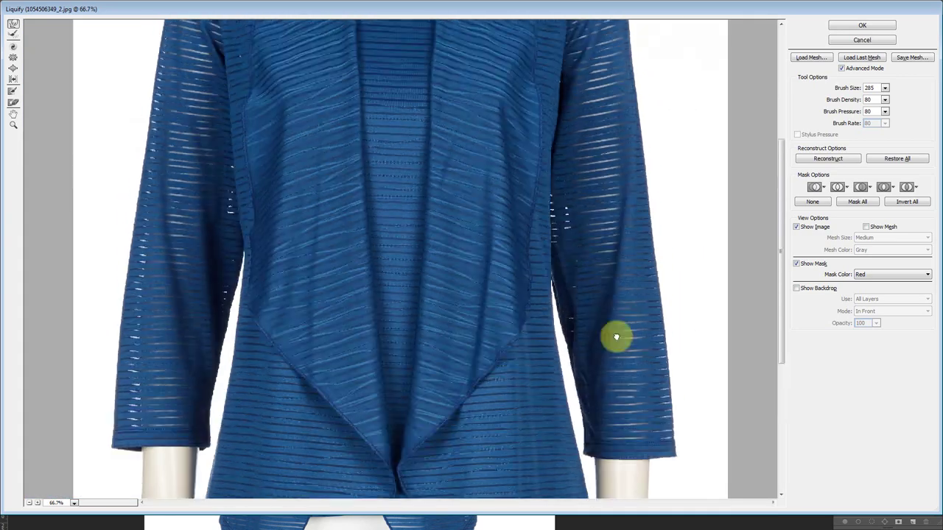
pyautogui.press(']')
pyautogui.press(']')
pyautogui.press(']')
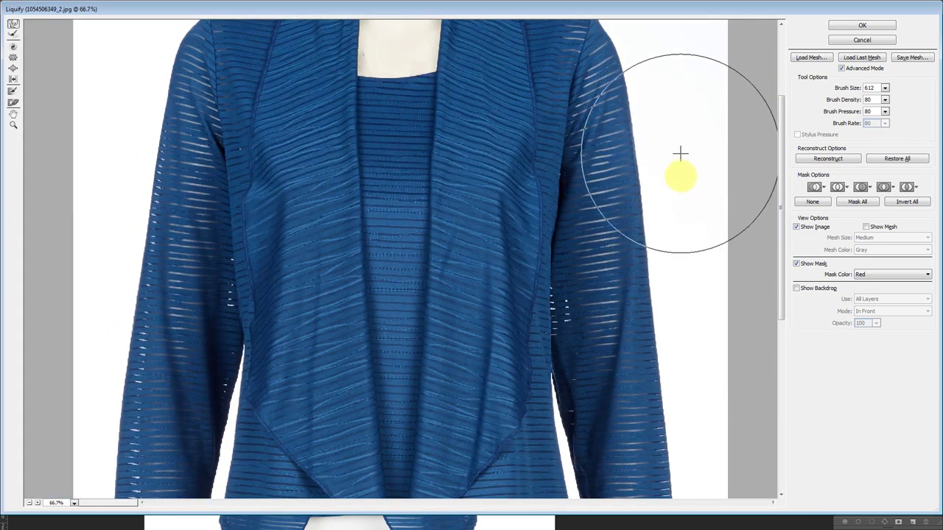
# Warp the cardigan fabric near the collar and the lapel edge beside the neck
pyautogui.moveTo(669, 180); pyautogui.dragTo(663, 310)
pyautogui.click(644, 227)
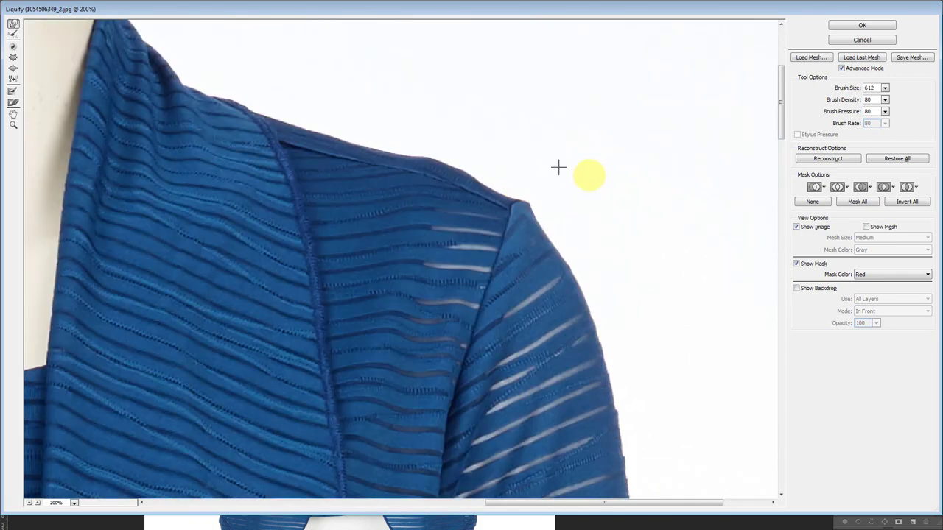
pyautogui.press('[')
pyautogui.press('[')
pyautogui.press('[')
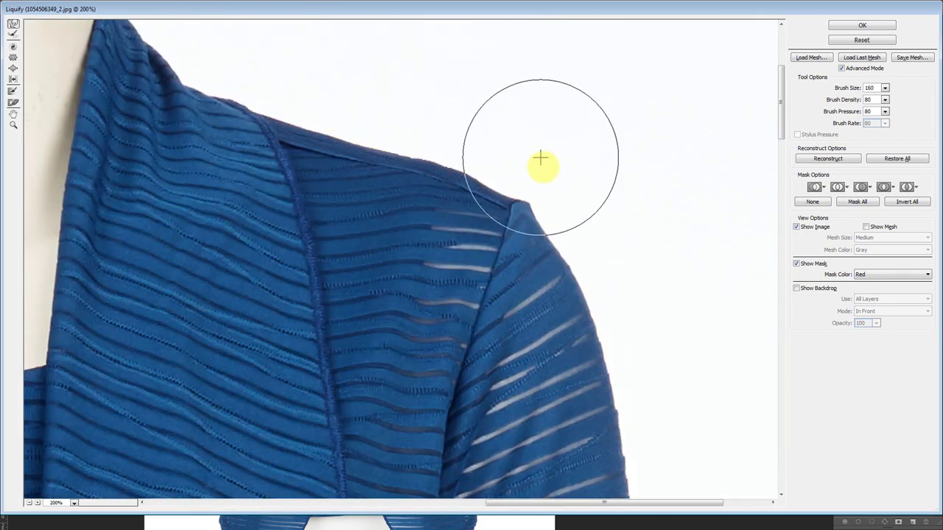
pyautogui.press('[')
pyautogui.press('[')
pyautogui.press('[')
pyautogui.press(']')
pyautogui.press(']')
pyautogui.press(']')
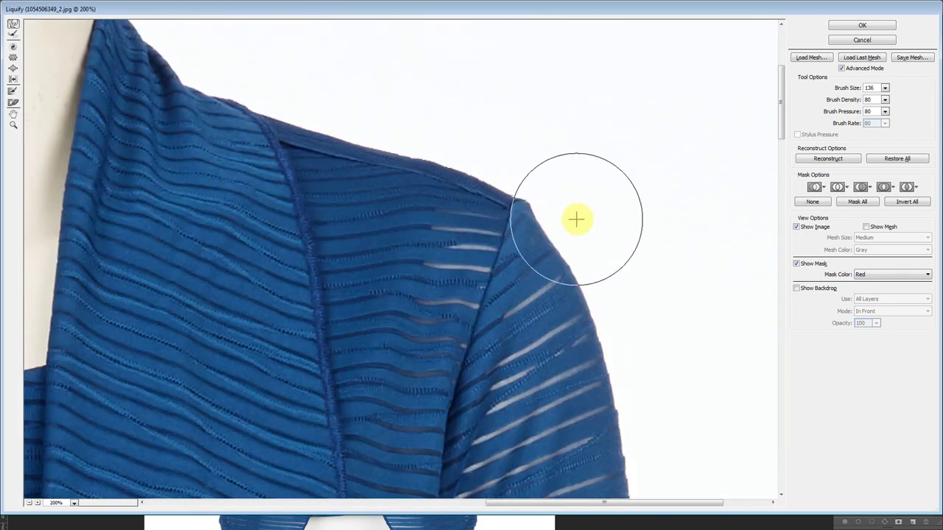
pyautogui.moveTo(361, 162); pyautogui.dragTo(616, 247)
pyautogui.press(']')
pyautogui.press(']')
pyautogui.press(']')
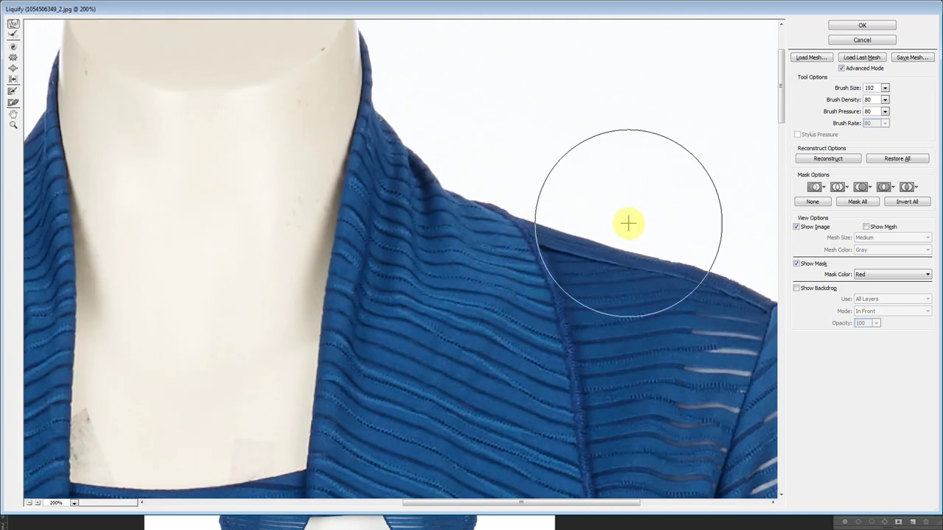
pyautogui.keyDown('ctrl'); pyautogui.keyDown('alt'); pyautogui.click(505, 263); pyautogui.keyUp('alt'); pyautogui.keyUp('ctrl')
pyautogui.press(']')
pyautogui.press(']')
pyautogui.press('[')
pyautogui.press('[')
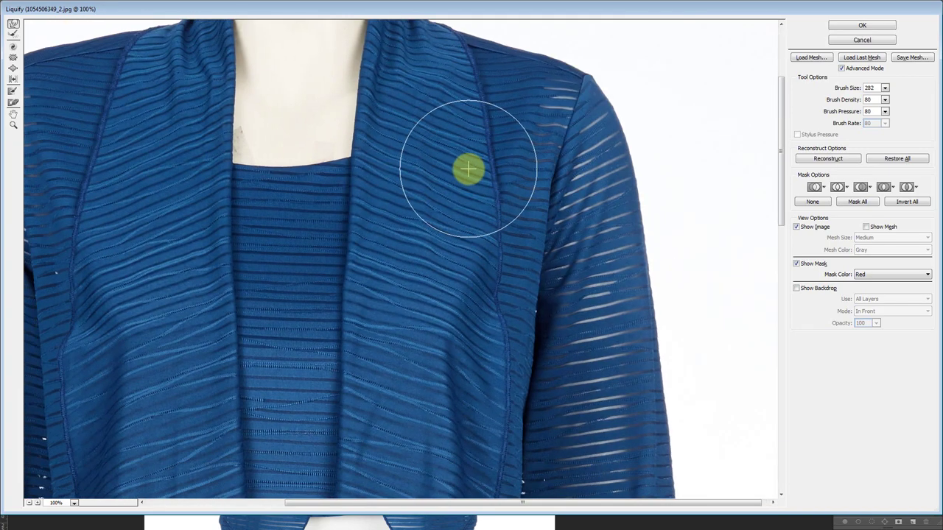
pyautogui.keyDown('ctrl'); pyautogui.click(471, 165); pyautogui.keyUp('ctrl')
pyautogui.keyDown('ctrl'); pyautogui.keyDown('alt'); pyautogui.click(385, 310); pyautogui.keyUp('alt'); pyautogui.keyUp('ctrl')
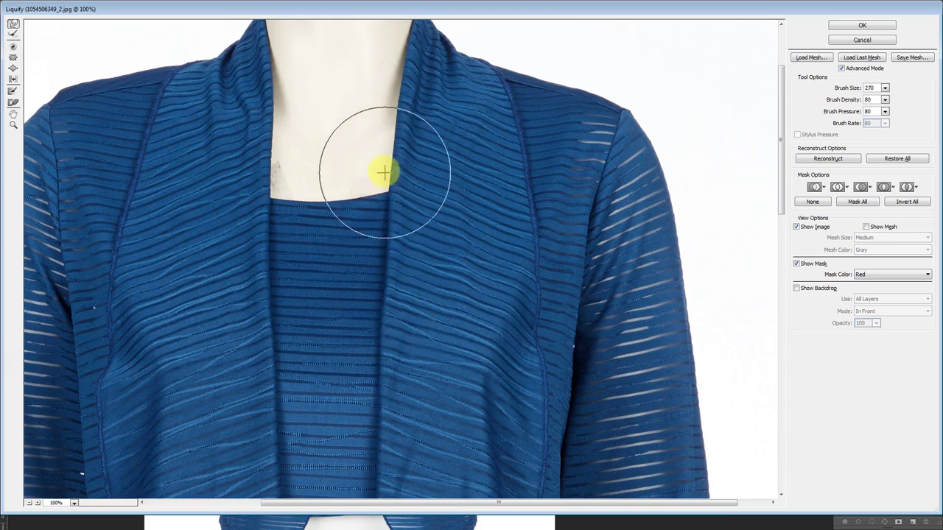
# Reshape the lower hem with a resized brush and apply the Liquify warp
pyautogui.press(']')
pyautogui.press(']')
pyautogui.press(']')
pyautogui.scroll(-5, 368, 158)
pyautogui.scroll(-5, 395, 111)
pyautogui.press(']')
pyautogui.press(']')
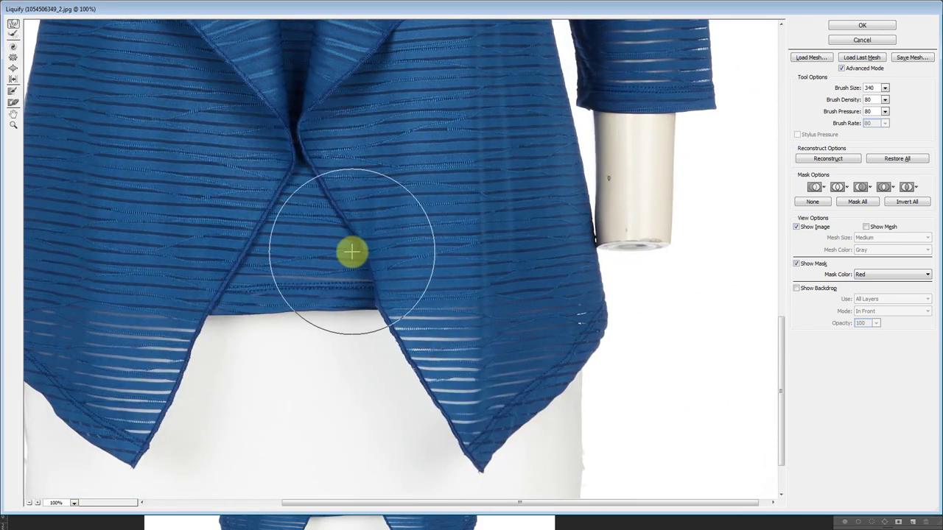
pyautogui.press('[')
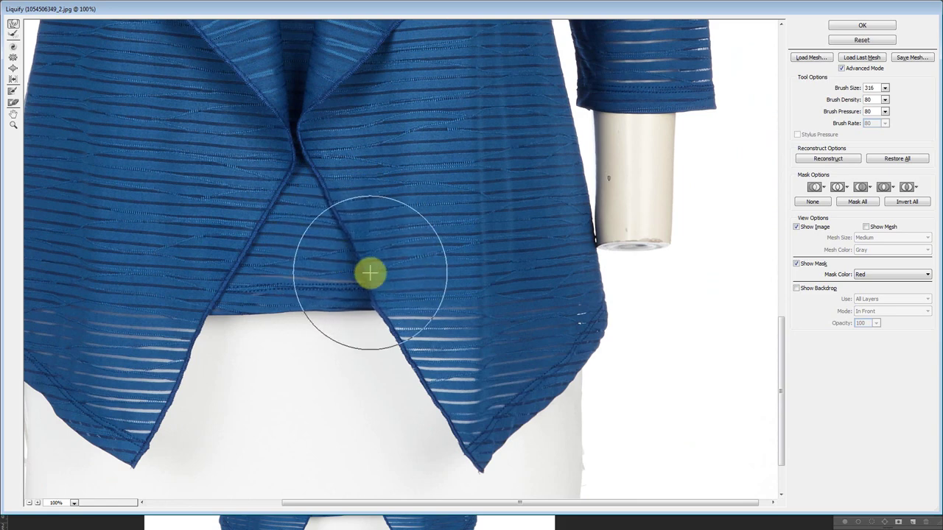
pyautogui.press('[')
pyautogui.press('[')
pyautogui.press('[')
pyautogui.press('[')
pyautogui.press(']')
pyautogui.press(']')
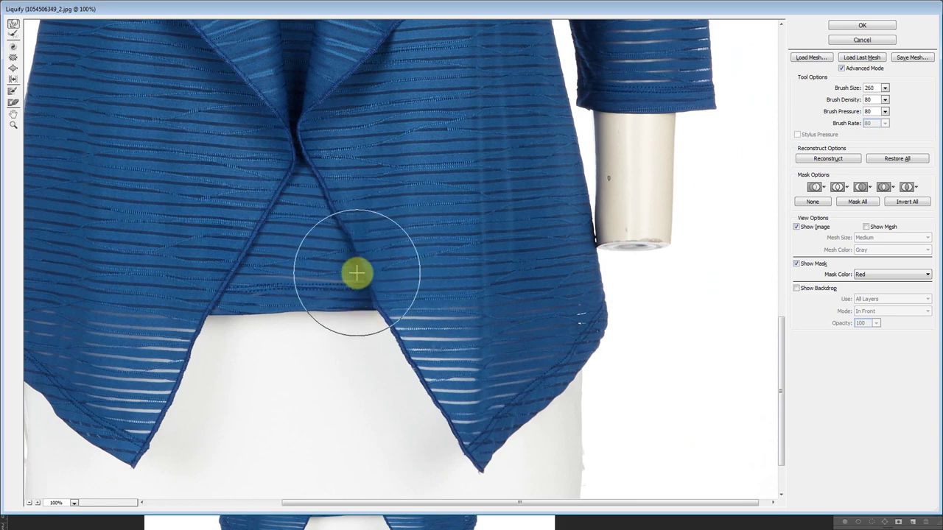
pyautogui.scroll(-2, 291, 242)
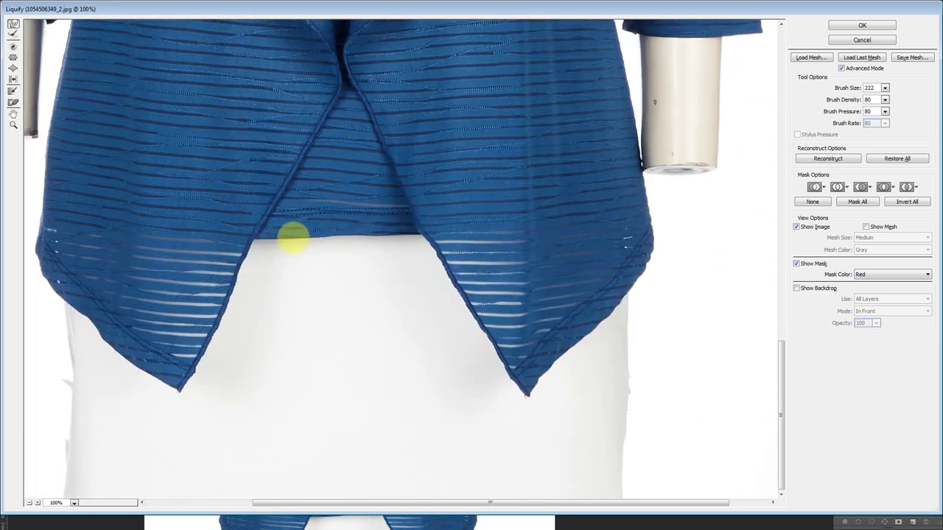
pyautogui.press(']')
pyautogui.press(']')
pyautogui.press(']')
pyautogui.scroll(5, 275, 393)
pyautogui.keyDown('alt'); pyautogui.click(315, 225); pyautogui.keyUp('alt')
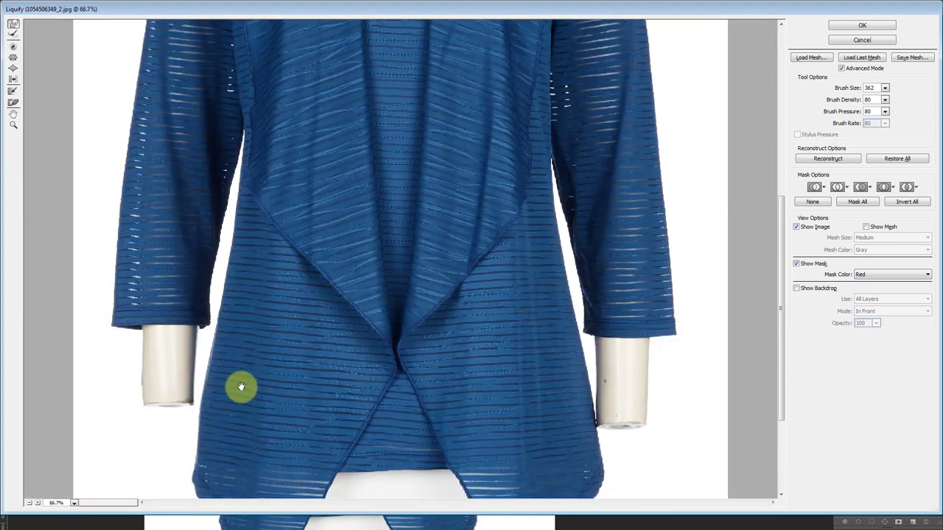
pyautogui.scroll(-2, 221, 353)
pyautogui.scroll(4, 442, 250)
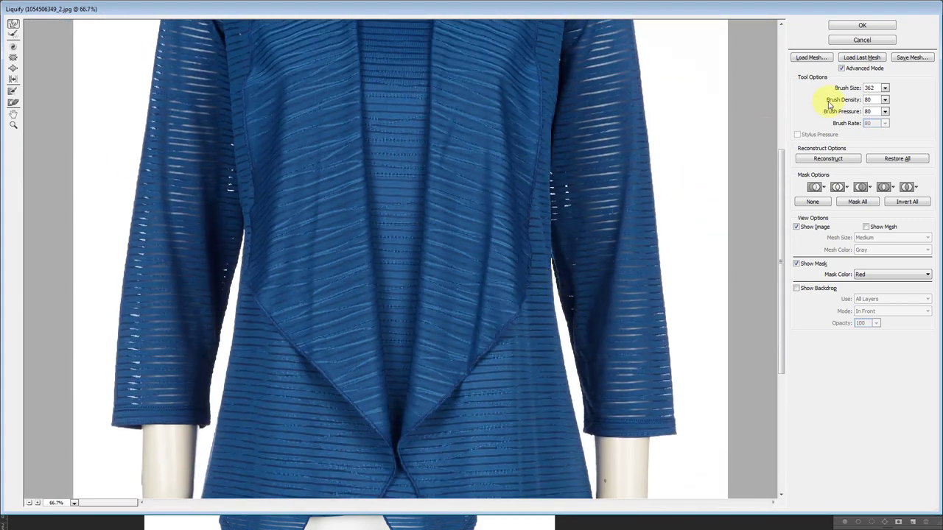
pyautogui.press('Return')
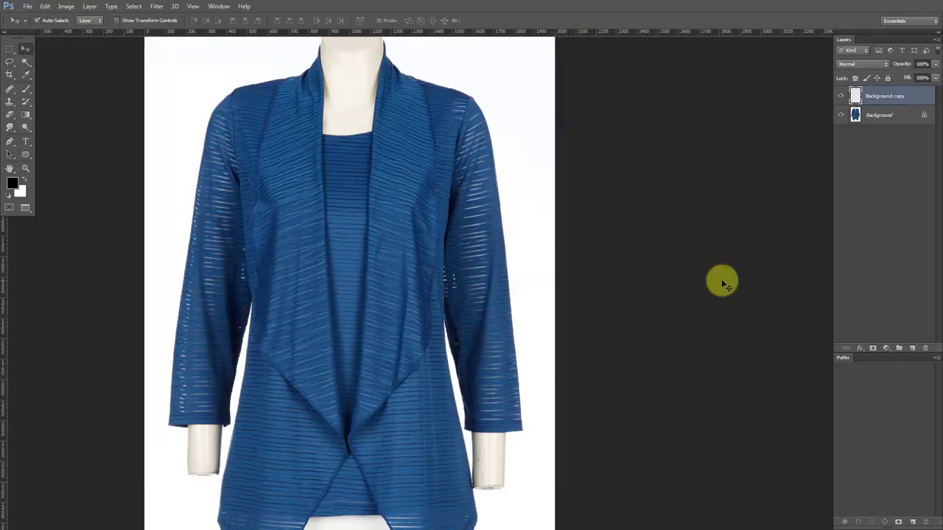
# Create Path 1 and start a Pen path along the lapel's inner edge by the neck
pyautogui.click(914, 522)
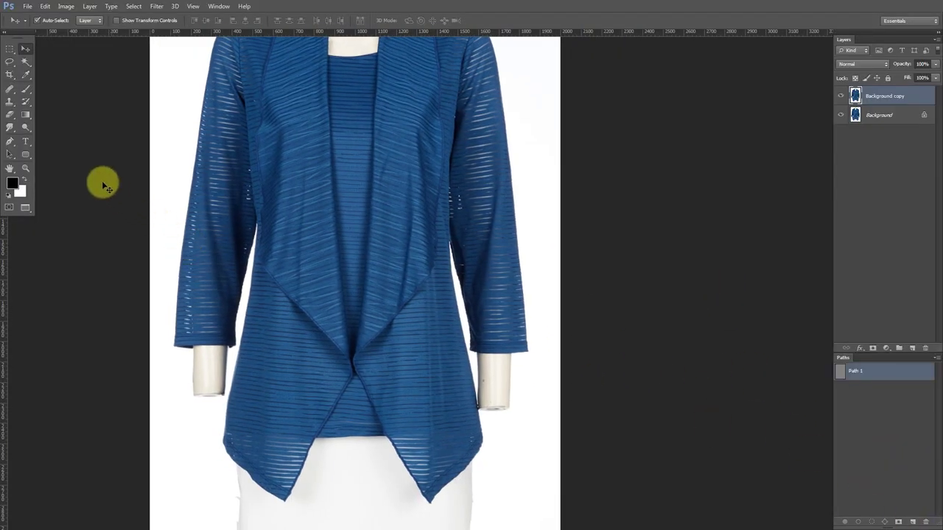
pyautogui.click(12, 144)
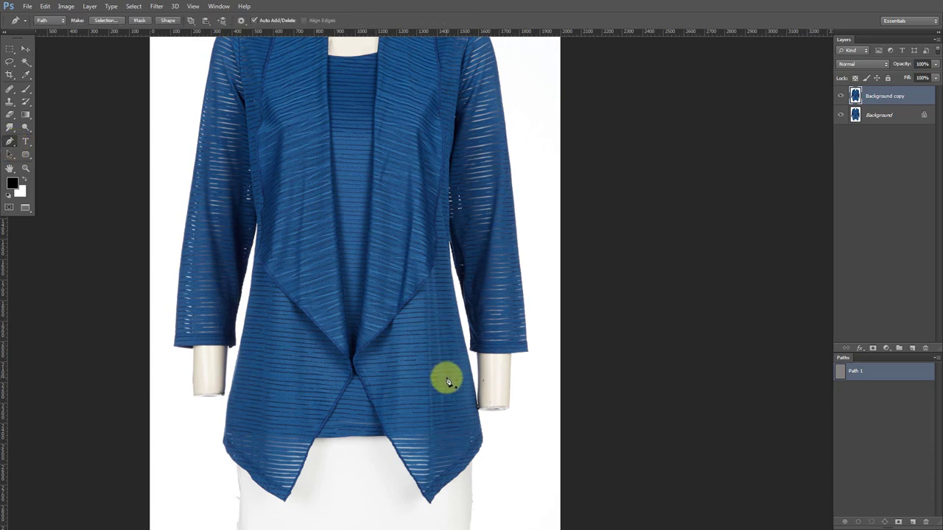
pyautogui.scroll(3, 483, 324)
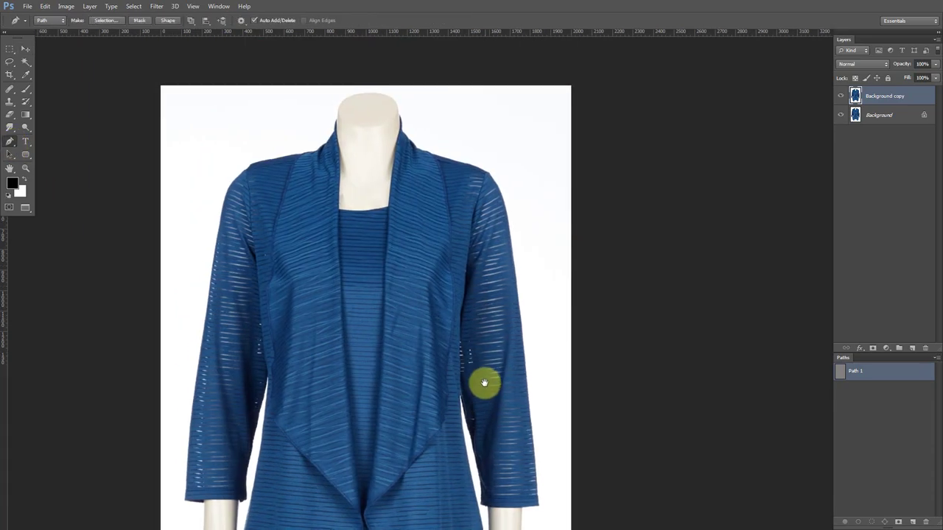
pyautogui.scroll(3, 400, 225)
pyautogui.scroll(-1, 391, 295)
pyautogui.scroll(2, 387, 336)
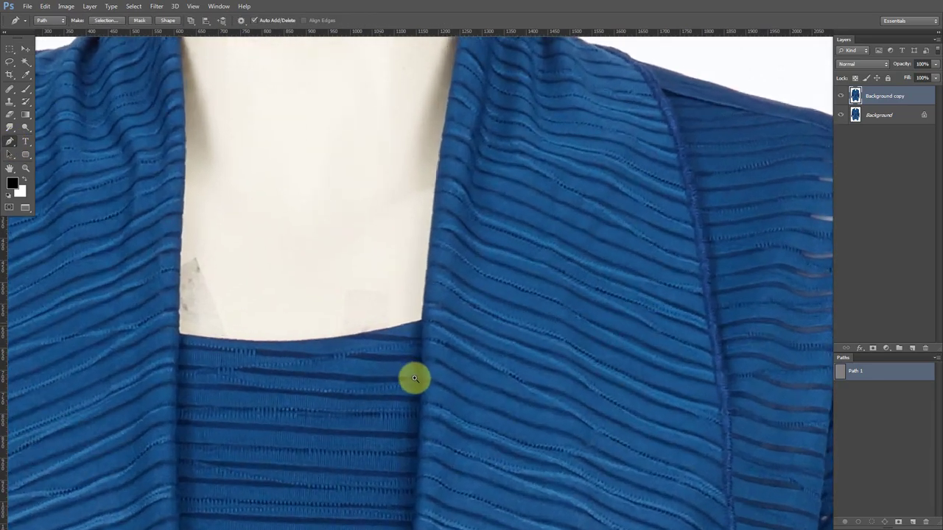
pyautogui.scroll(2, 413, 378)
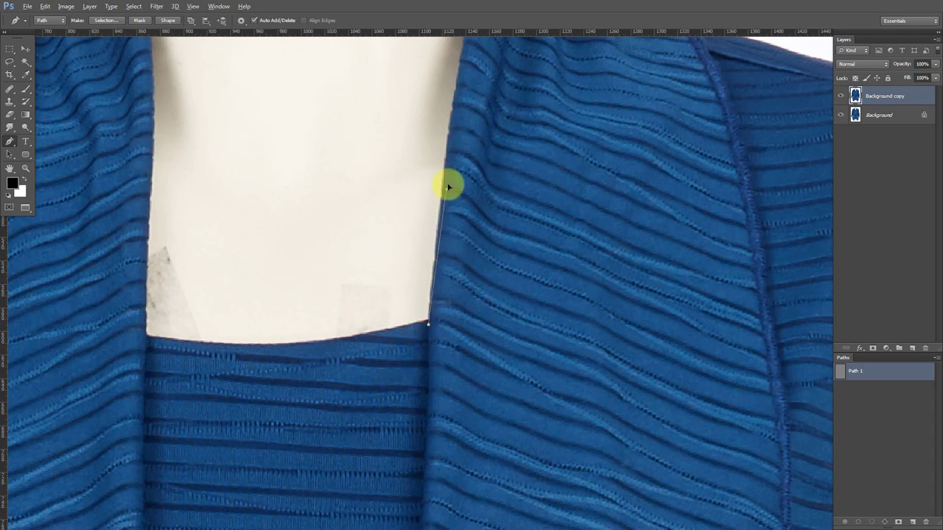
pyautogui.scroll(-2, 452, 183)
pyautogui.scroll(2, 432, 120)
pyautogui.click(435, 242)
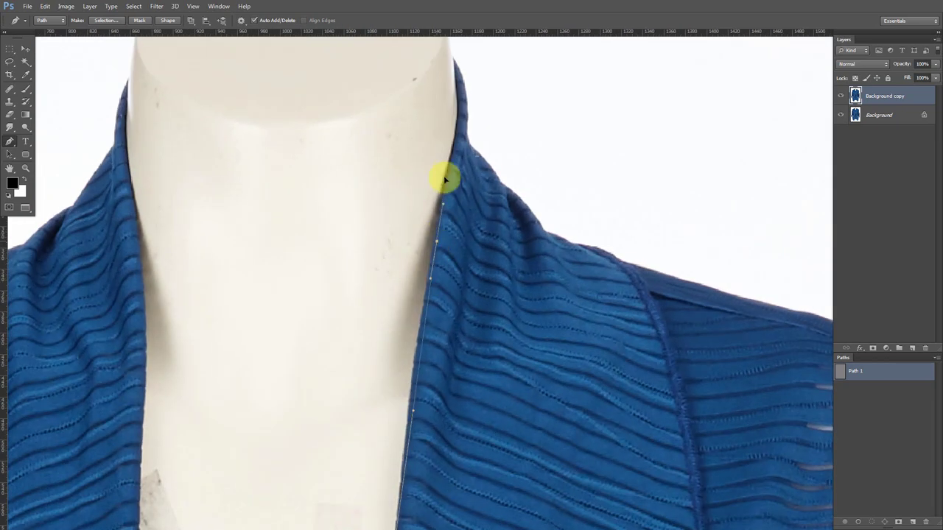
pyautogui.scroll(2, 437, 281)
pyautogui.click(445, 266)
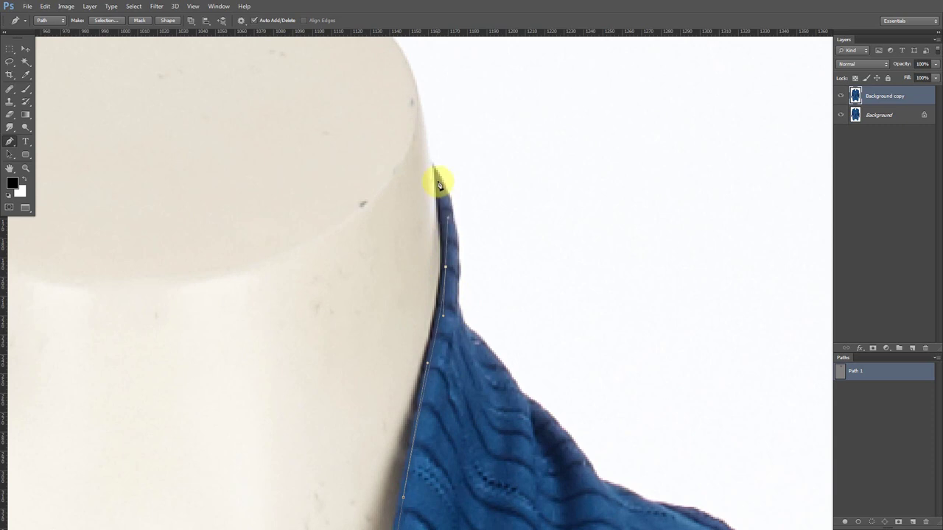
# Extend Path 1 with a curved anchor at the shoulder corner and down the sleeve edge
pyautogui.scroll(-2, 454, 213)
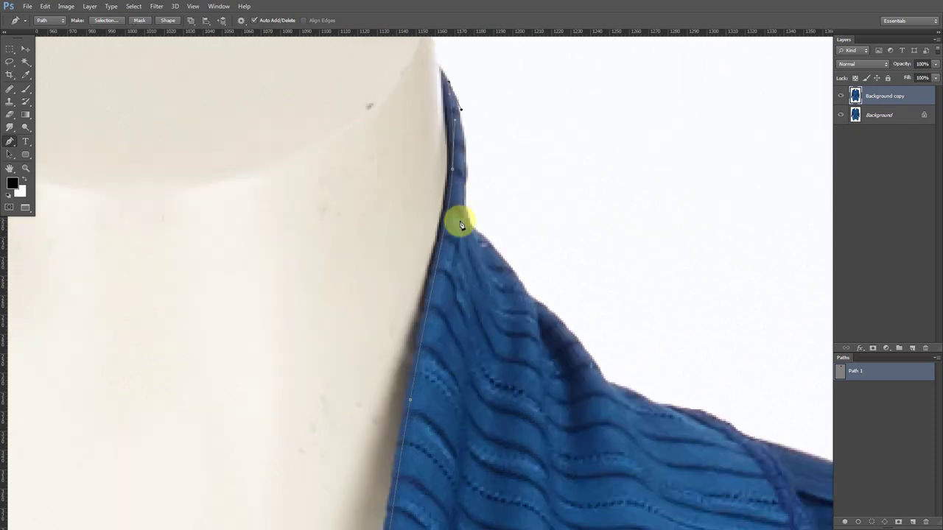
pyautogui.scroll(-2, 481, 241)
pyautogui.hscroll(2, 446, 195)
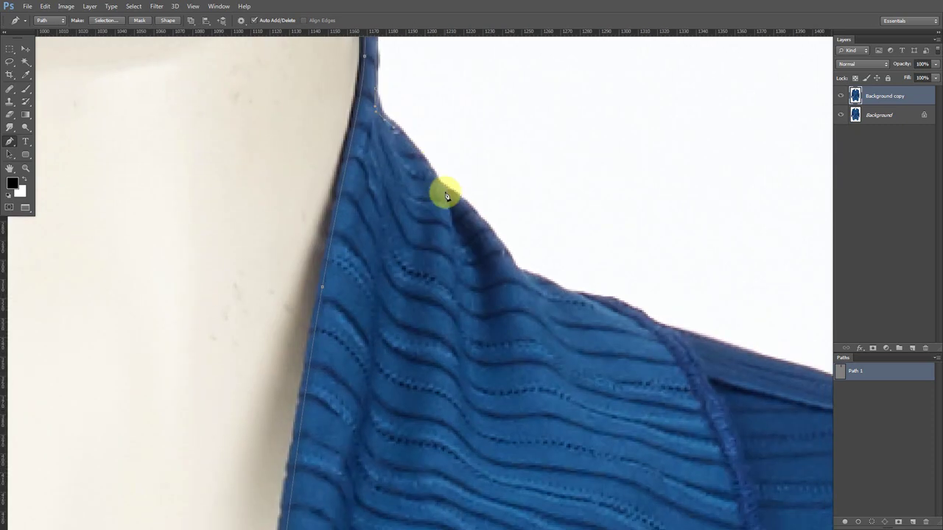
pyautogui.scroll(-2, 453, 215)
pyautogui.hscroll(2, 424, 201)
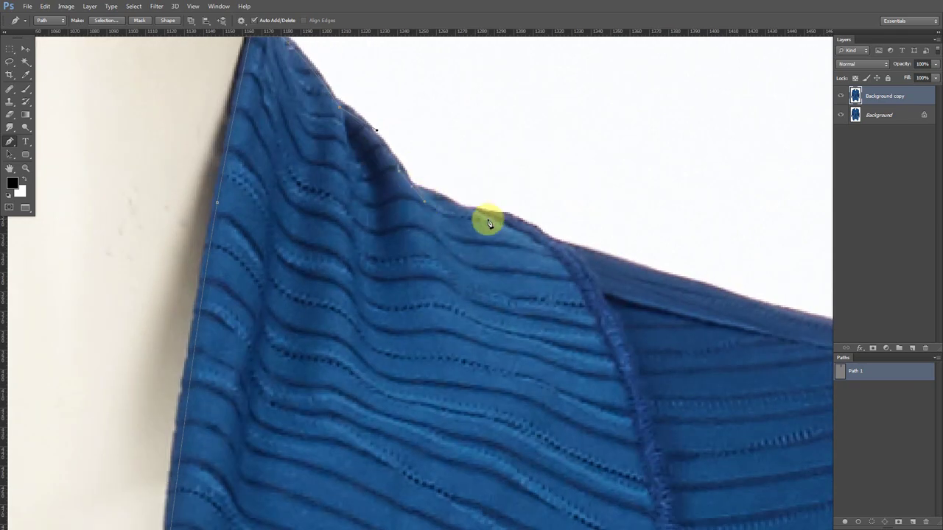
pyautogui.hotkey('ctrl', 'space')
pyautogui.moveTo(594, 256); pyautogui.dragTo(454, 233)
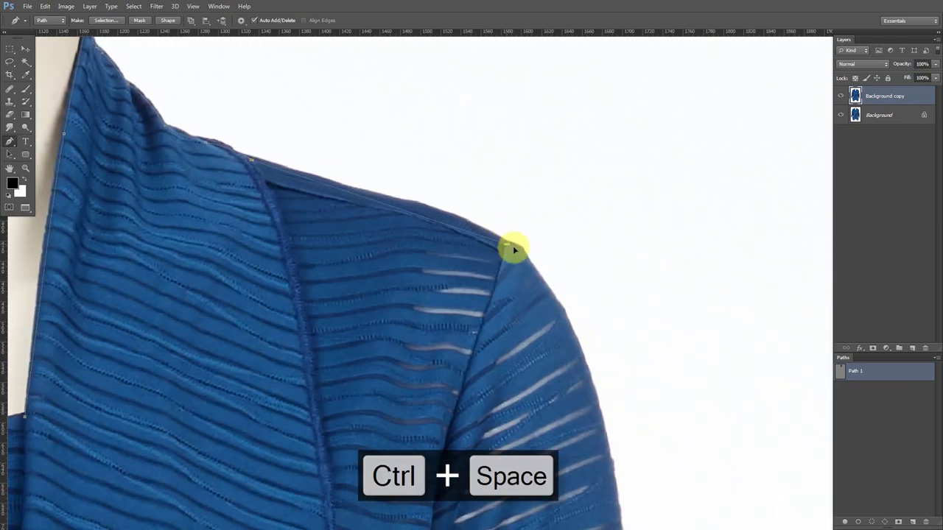
pyautogui.click(368, 190)
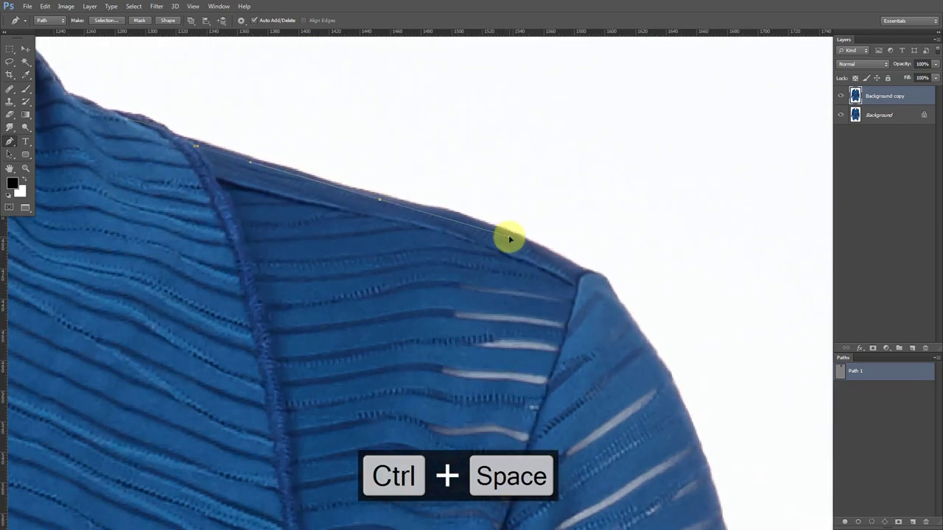
pyautogui.scroll(-1, 509, 240)
pyautogui.hscroll(2, 461, 203)
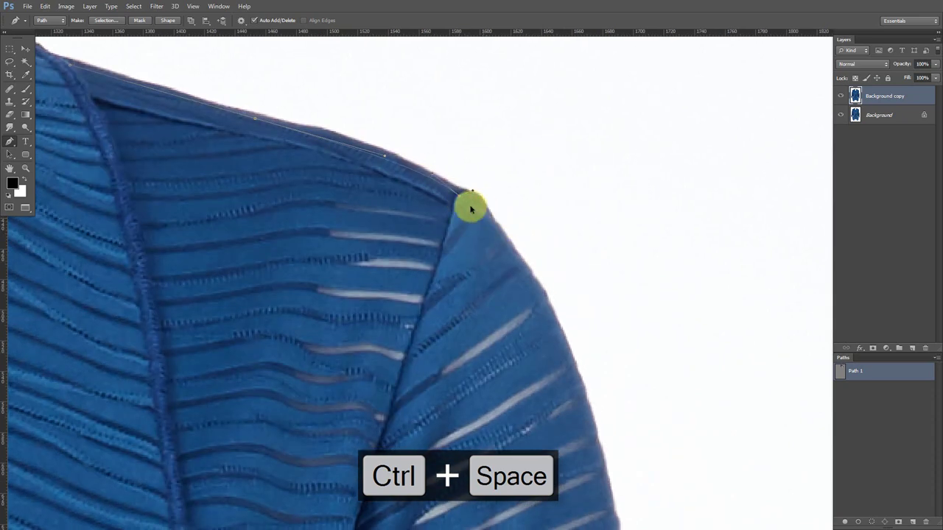
pyautogui.moveTo(471, 210); pyautogui.dragTo(477, 212)
pyautogui.scroll(-2, 479, 197)
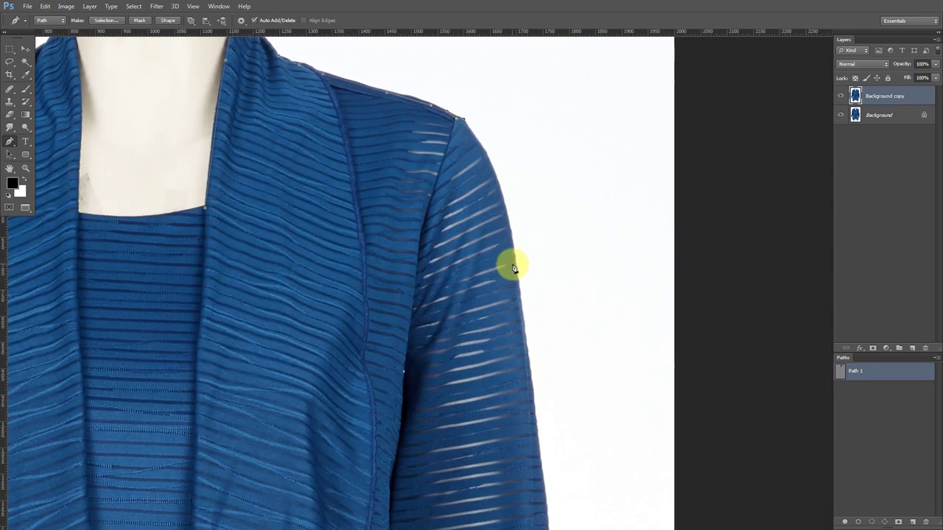
pyautogui.click(511, 264)
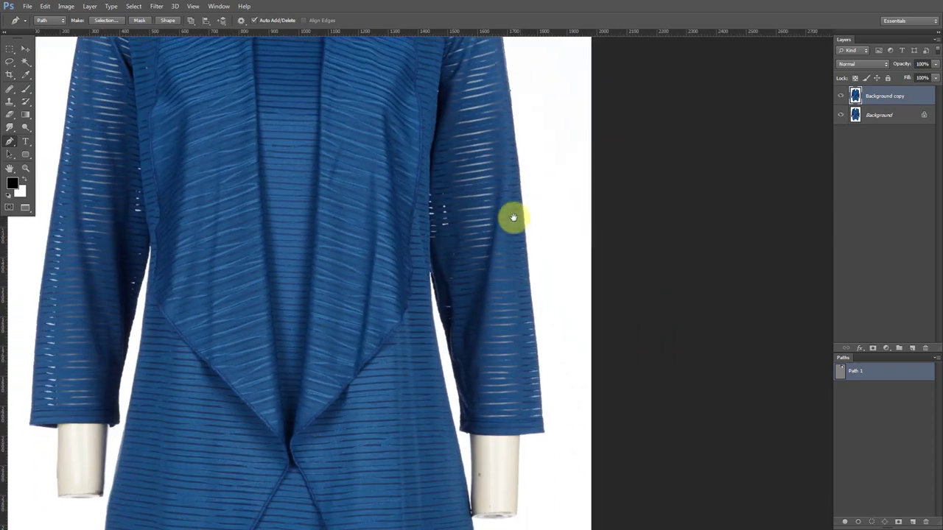
# Continue Path 1 around the right cuff corner and down the cardigan's right edge
pyautogui.moveTo(528, 378); pyautogui.dragTo(523, 246)
pyautogui.scroll(2, 534, 361)
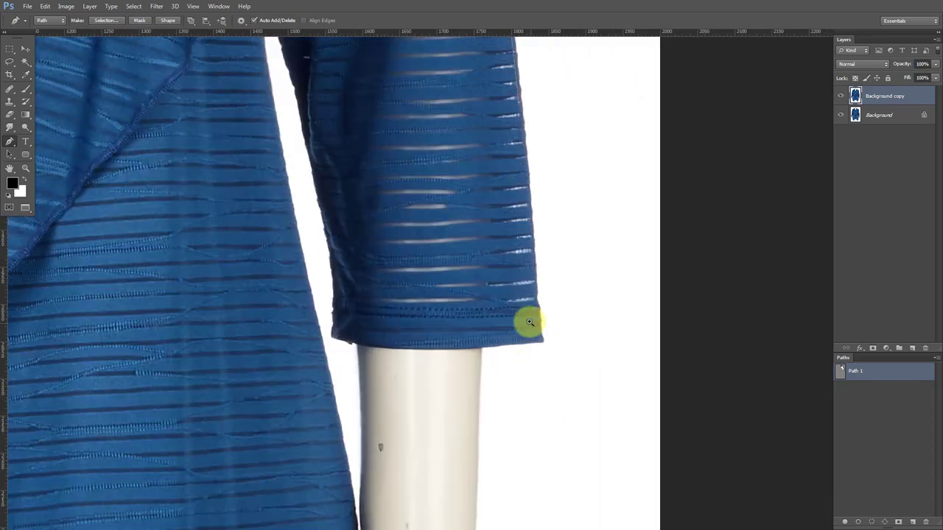
pyautogui.scroll(1, 512, 337)
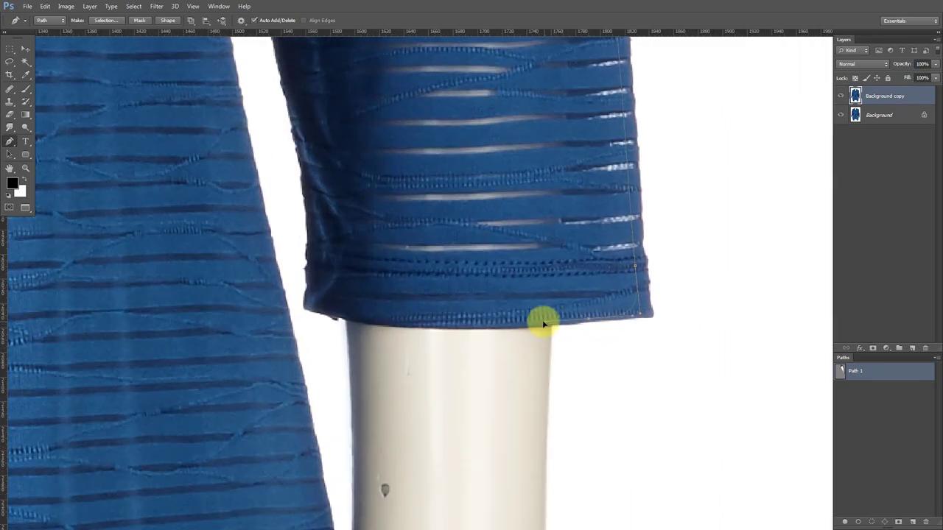
pyautogui.hscroll(-3, 543, 323)
pyautogui.moveTo(517, 268); pyautogui.dragTo(513, 235)
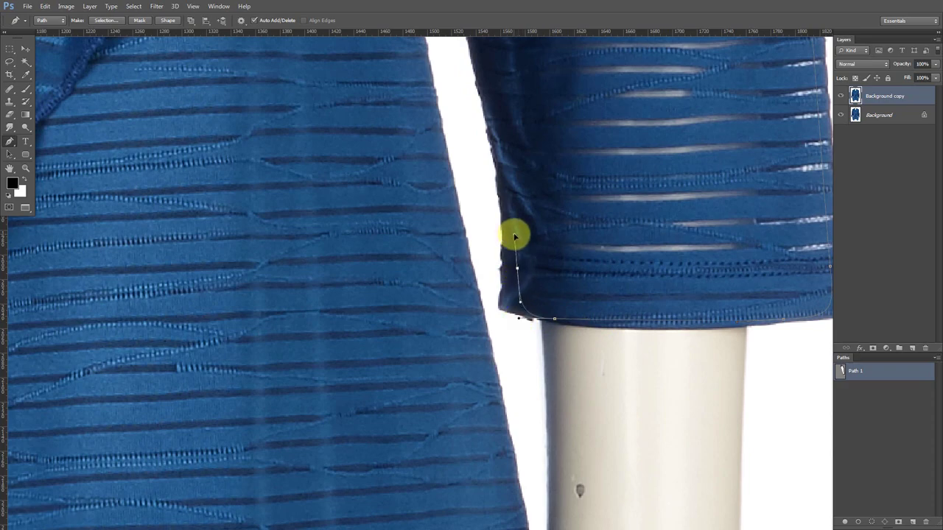
pyautogui.scroll(-3, 514, 236)
pyautogui.scroll(2, 499, 158)
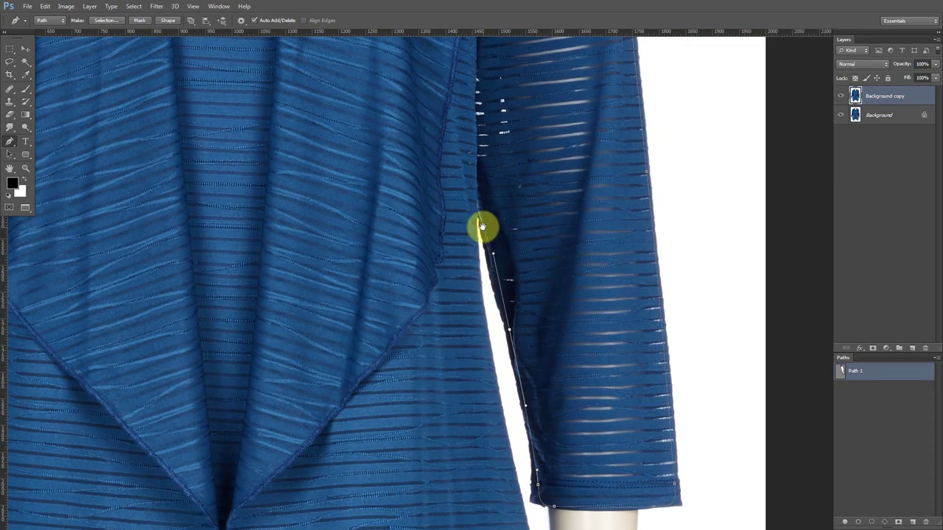
pyautogui.scroll(1, 481, 226)
pyautogui.scroll(1, 496, 341)
pyautogui.scroll(-2, 501, 395)
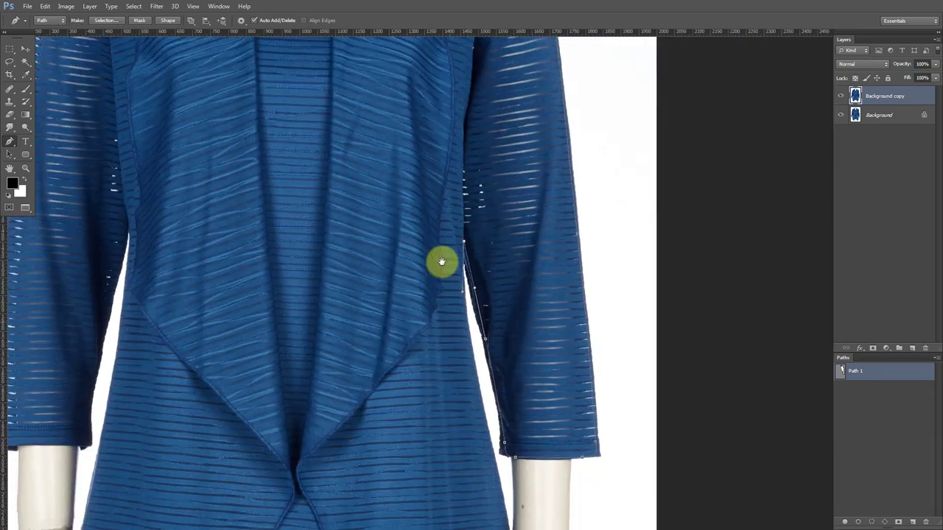
pyautogui.scroll(-3, 441, 262)
pyautogui.moveTo(504, 425); pyautogui.dragTo(495, 401)
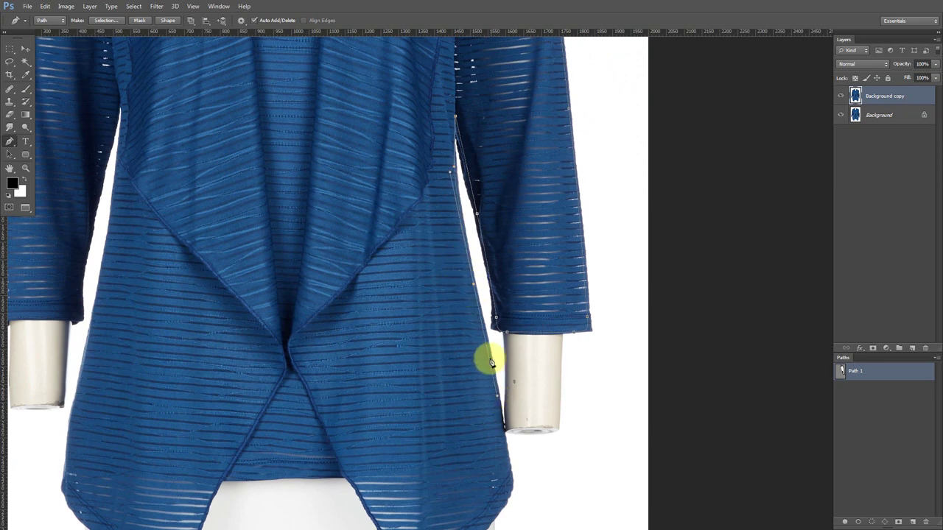
# Pan across the pointed hem to bring the cardigan's lower left point into view
pyautogui.scroll(-3, 506, 316)
pyautogui.scroll(2, 506, 319)
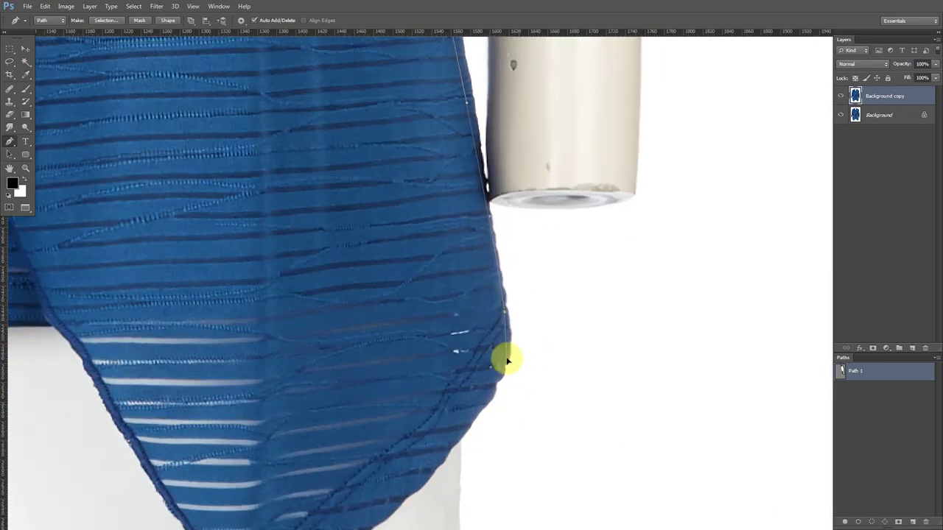
pyautogui.scroll(1, 497, 378)
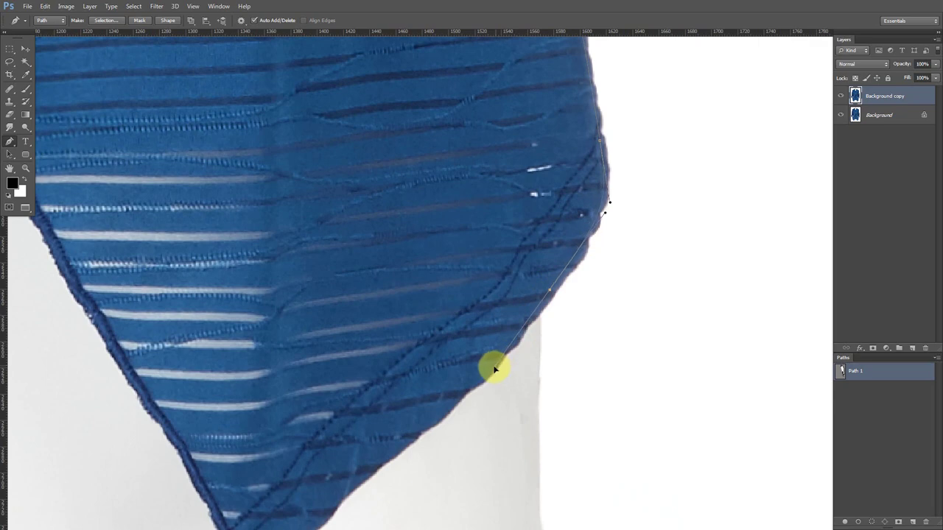
pyautogui.scroll(-3, 495, 370)
pyautogui.hscroll(-3, 555, 322)
pyautogui.scroll(-2, 507, 345)
pyautogui.hscroll(-2, 560, 299)
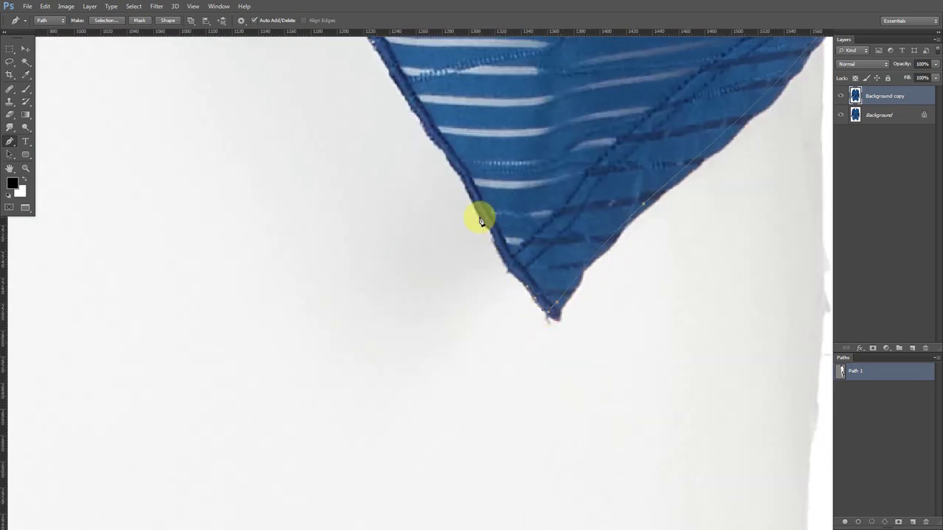
pyautogui.scroll(2, 480, 221)
pyautogui.scroll(-1, 501, 375)
pyautogui.scroll(1, 503, 329)
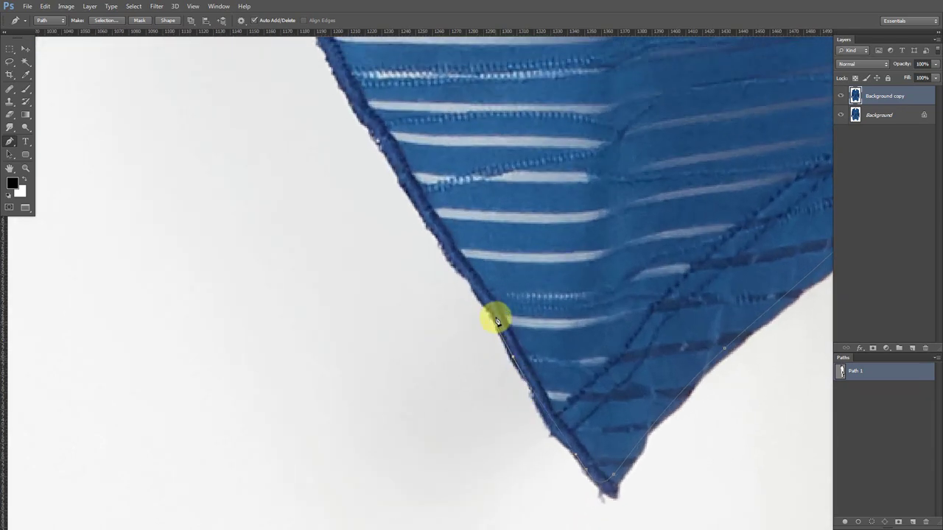
pyautogui.scroll(3, 433, 211)
pyautogui.hscroll(-2, 433, 212)
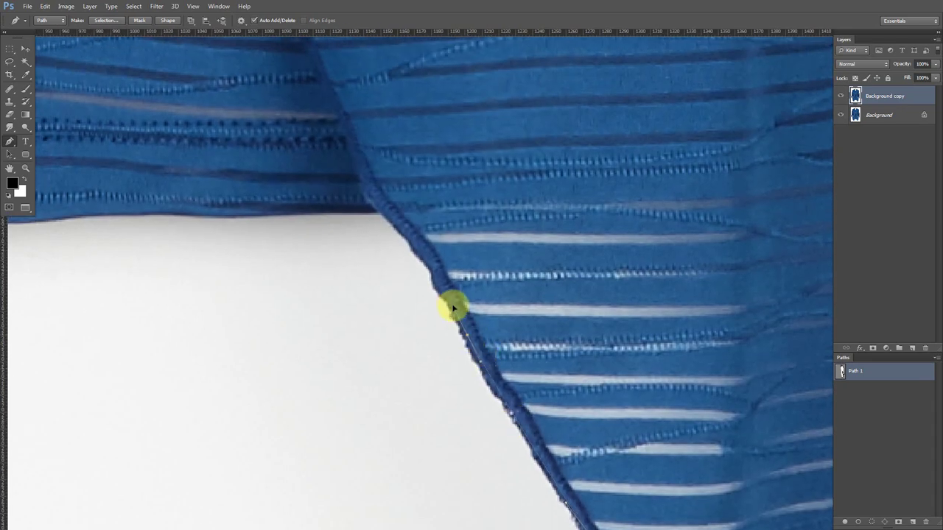
pyautogui.scroll(2, 438, 280)
pyautogui.scroll(-4, 428, 303)
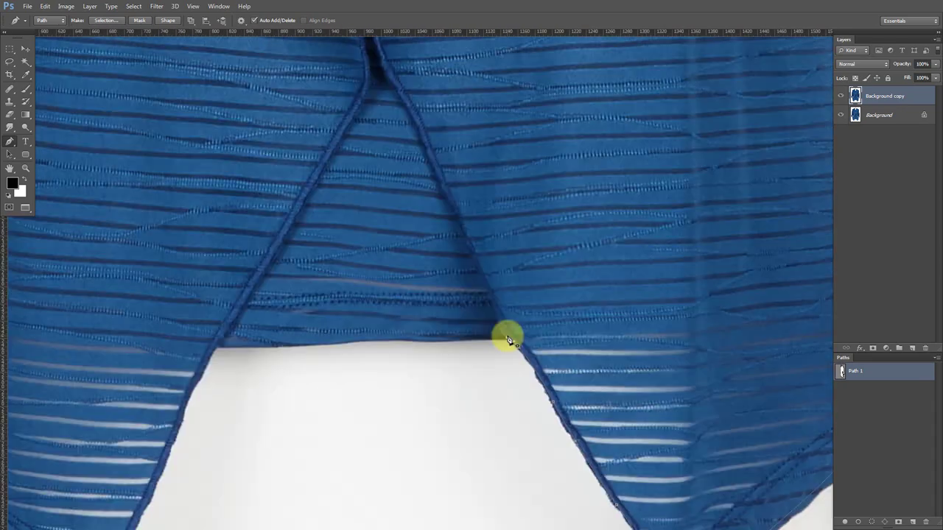
pyautogui.scroll(2, 403, 333)
pyautogui.scroll(-3, 417, 333)
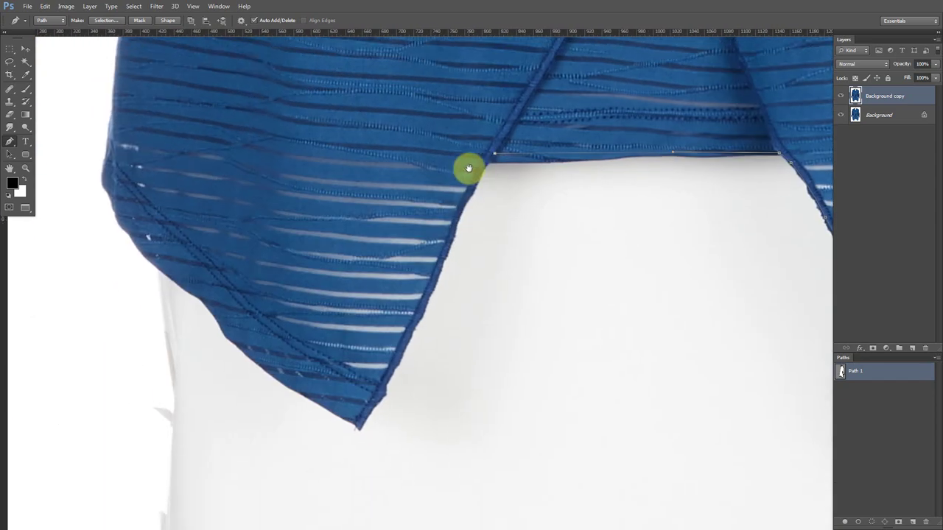
pyautogui.scroll(4, 467, 169)
pyautogui.moveTo(456, 243); pyautogui.dragTo(491, 148)
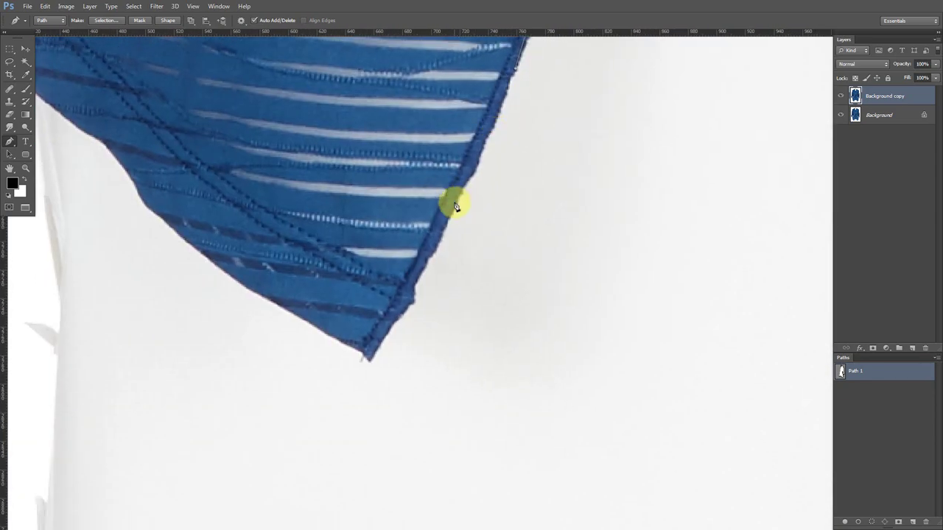
# Add Path 1 points up the left body edge, curving toward the left cuff
pyautogui.scroll(2, 432, 257)
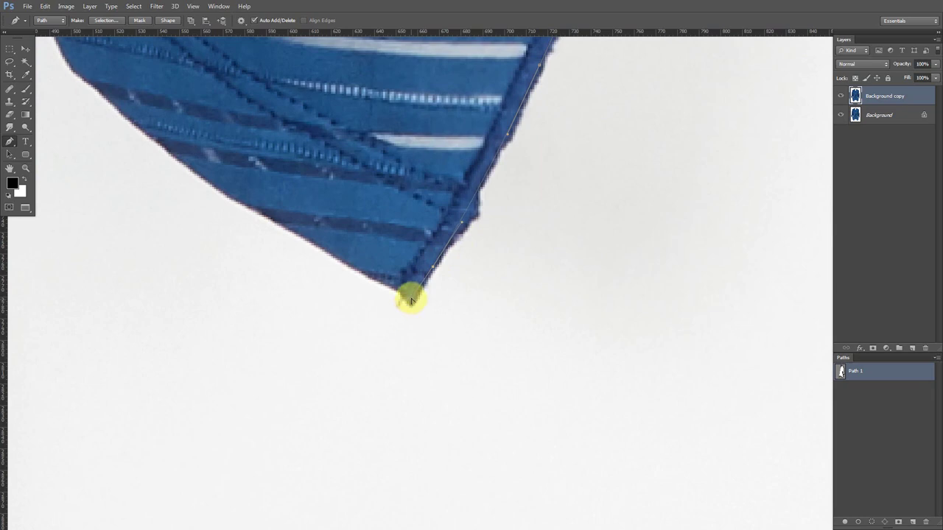
pyautogui.scroll(-3, 359, 261)
pyautogui.scroll(2, 351, 273)
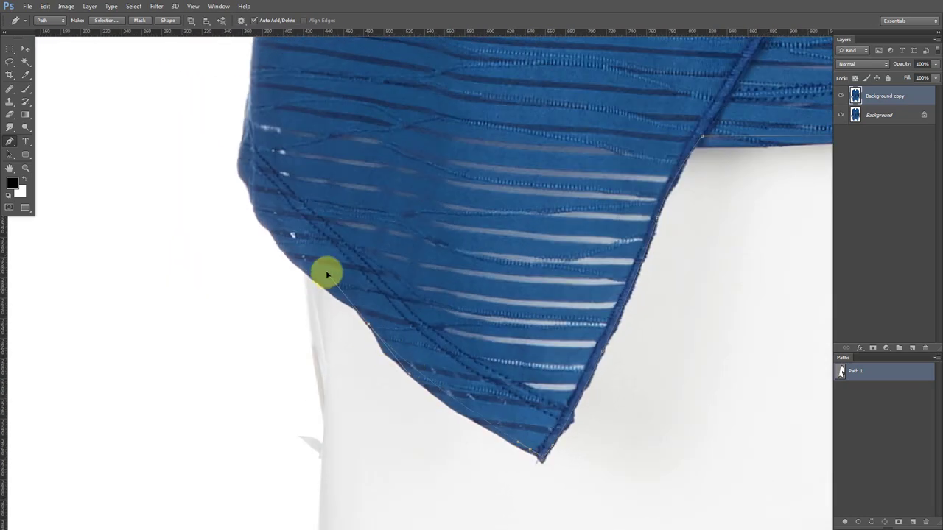
pyautogui.scroll(2, 317, 295)
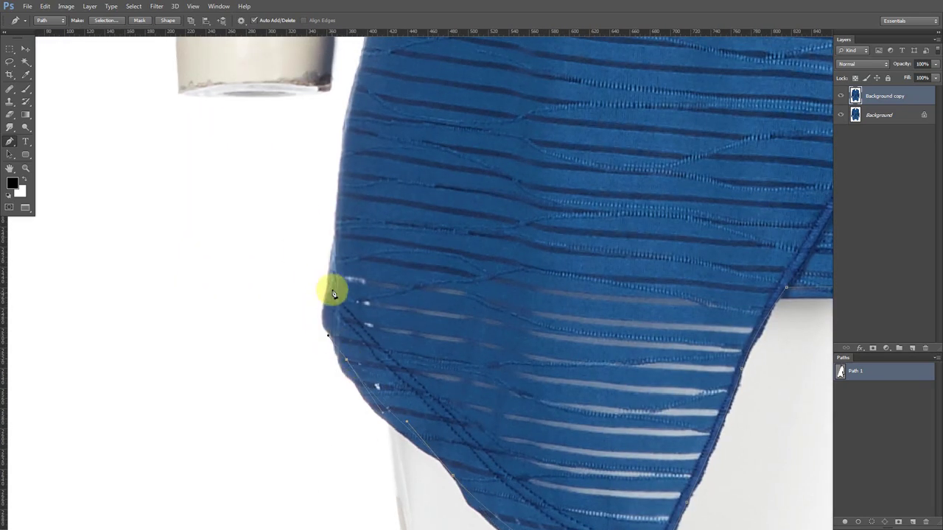
pyautogui.scroll(-3, 335, 280)
pyautogui.scroll(2, 324, 309)
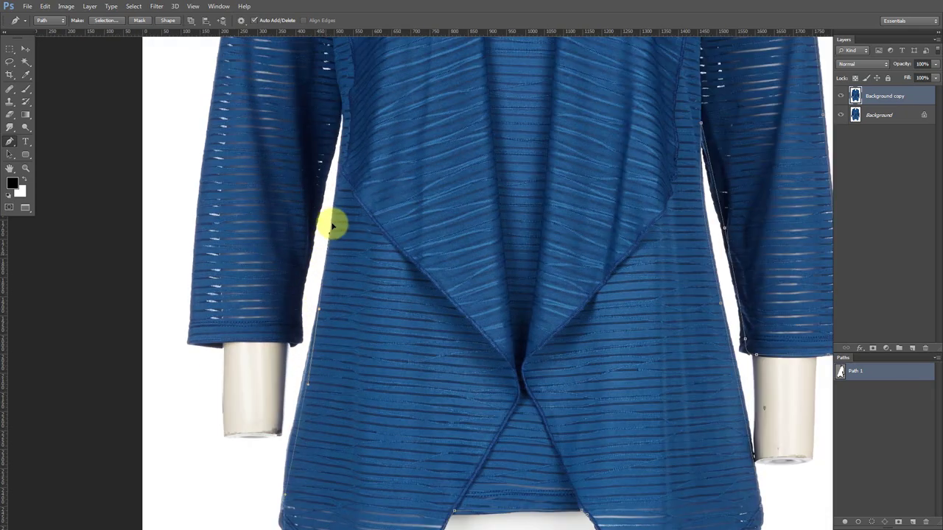
pyautogui.scroll(1, 332, 334)
pyautogui.scroll(1, 330, 265)
pyautogui.click(328, 196)
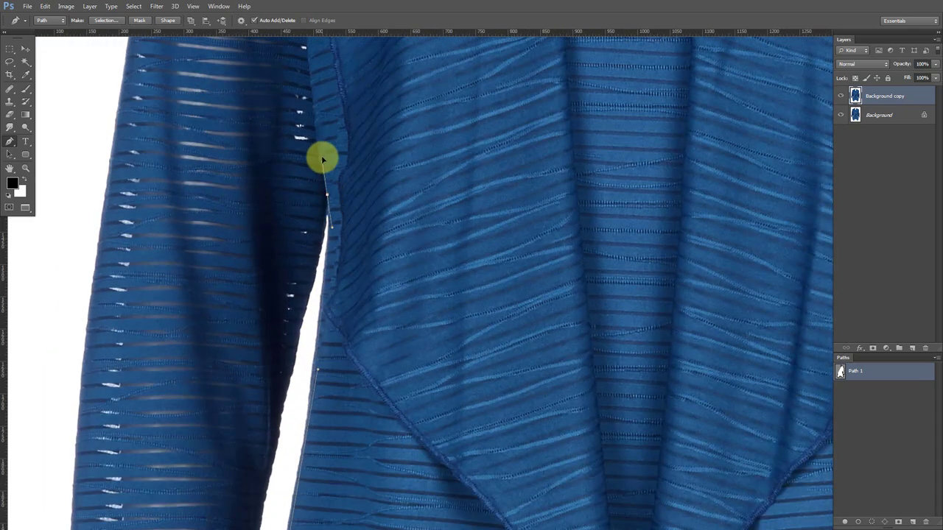
pyautogui.click(322, 248)
pyautogui.moveTo(294, 327); pyautogui.dragTo(375, 183)
pyautogui.scroll(1, 383, 170)
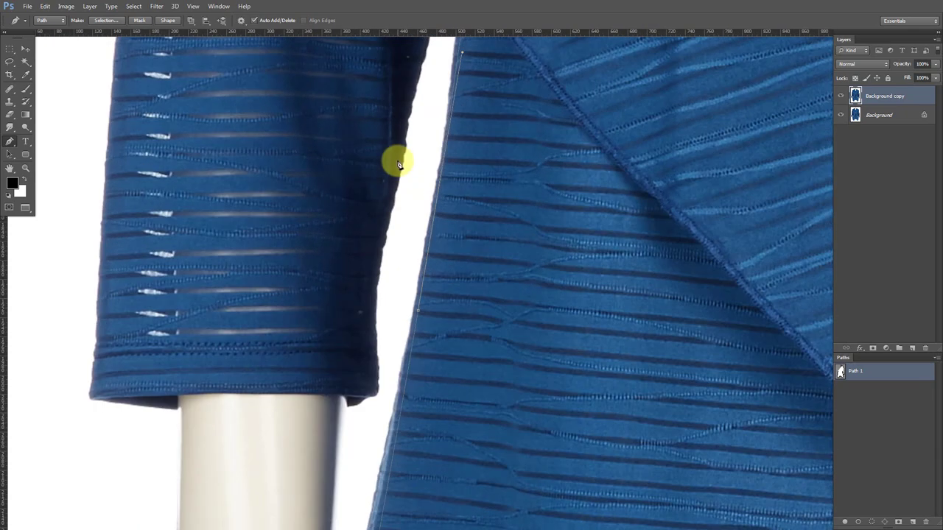
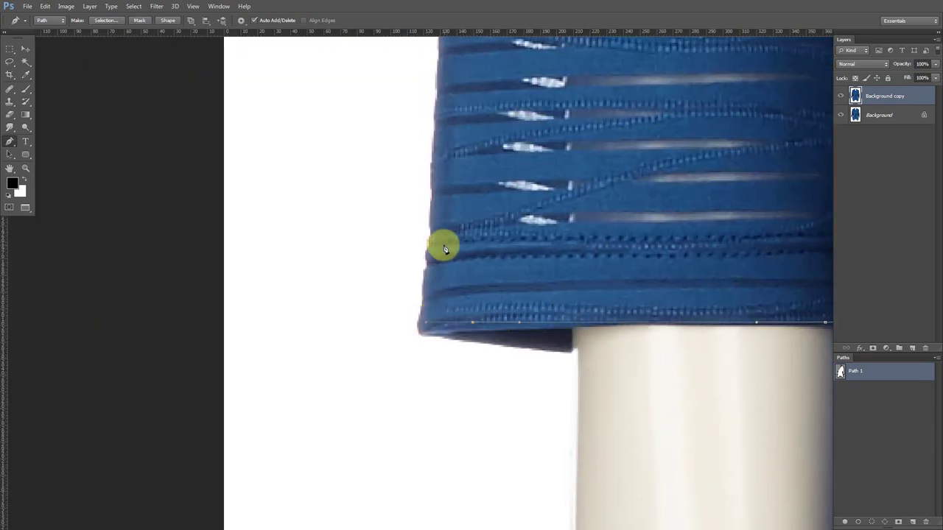
# Trace Path 1 with curved Pen anchors along the left shoulder edge
pyautogui.scroll(-3, 413, 221)
pyautogui.scroll(2, 435, 255)
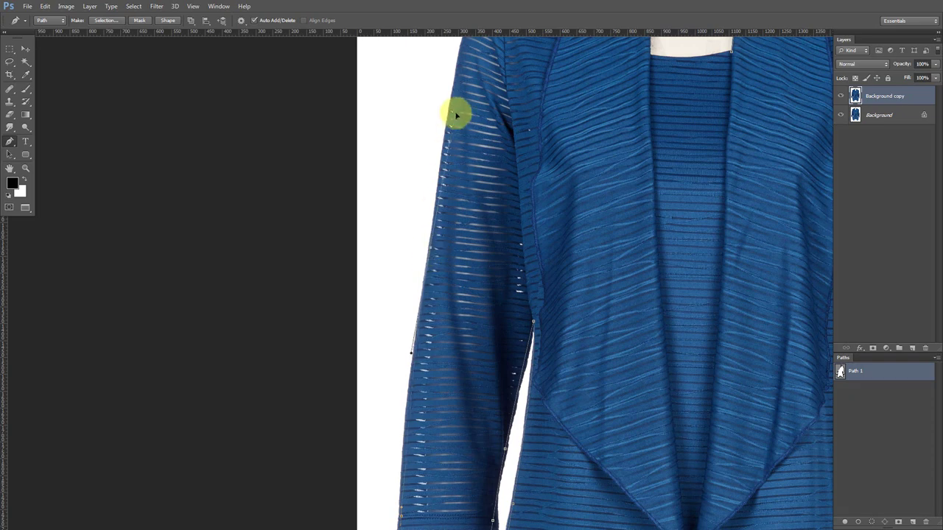
pyautogui.scroll(-3, 427, 315)
pyautogui.scroll(3, 433, 260)
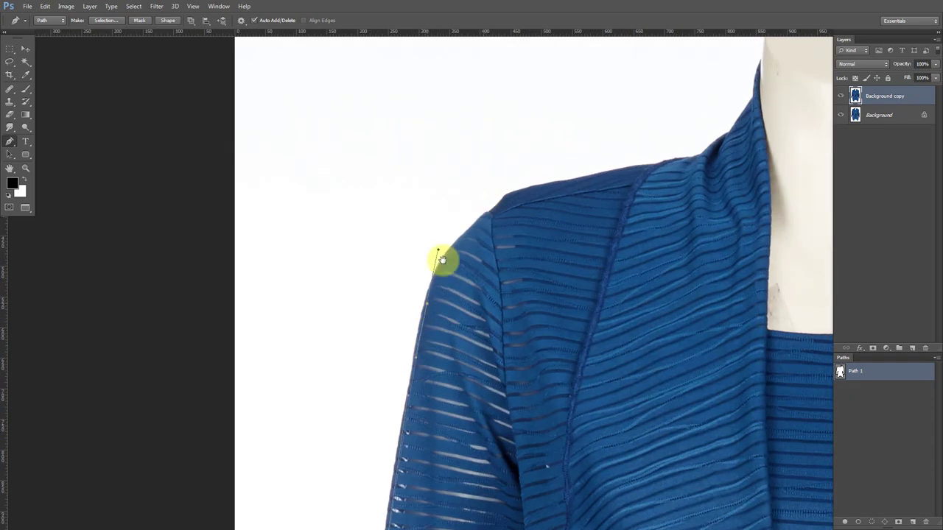
pyautogui.scroll(1, 442, 259)
pyautogui.moveTo(427, 274); pyautogui.dragTo(461, 260)
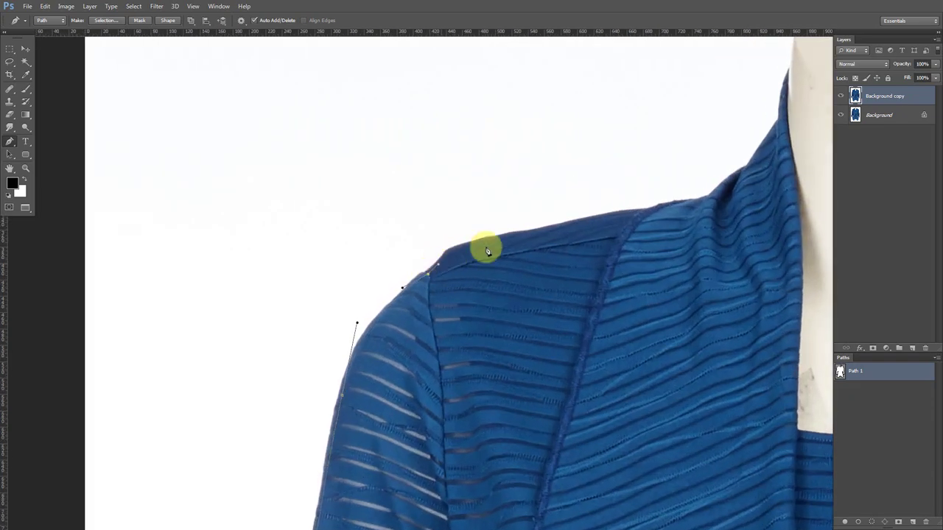
pyautogui.scroll(-2, 442, 272)
pyautogui.scroll(2, 397, 309)
pyautogui.scroll(1, 383, 284)
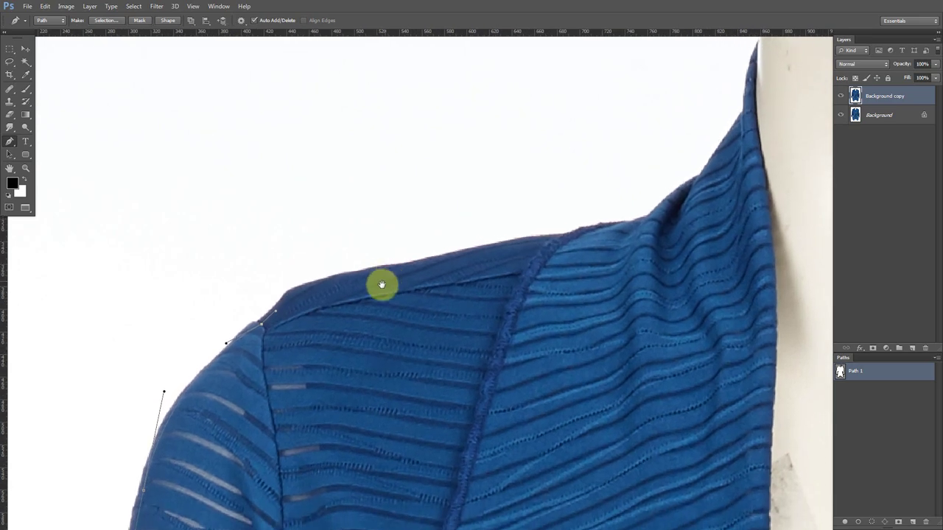
pyautogui.scroll(1, 382, 284)
pyautogui.moveTo(387, 289); pyautogui.dragTo(505, 263)
pyautogui.scroll(-1, 442, 294)
pyautogui.scroll(2, 435, 308)
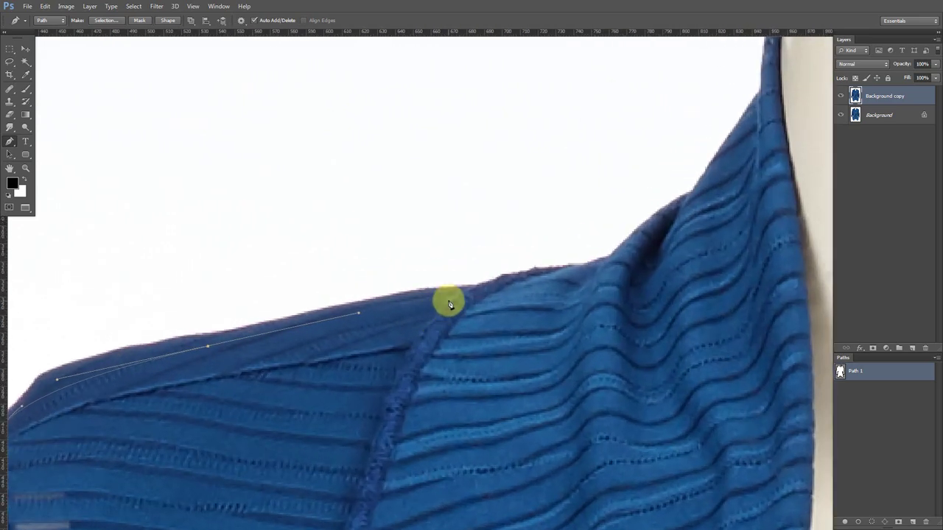
pyautogui.moveTo(450, 303); pyautogui.dragTo(488, 282)
pyautogui.scroll(-1, 479, 287)
pyautogui.scroll(2, 457, 291)
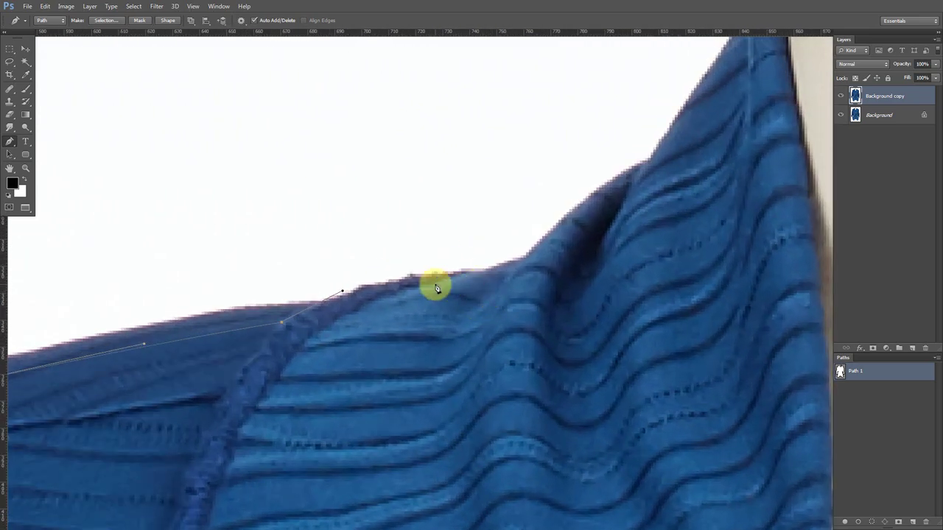
# Extend the path up the collar and down its inner edge
pyautogui.moveTo(556, 234); pyautogui.dragTo(320, 336)
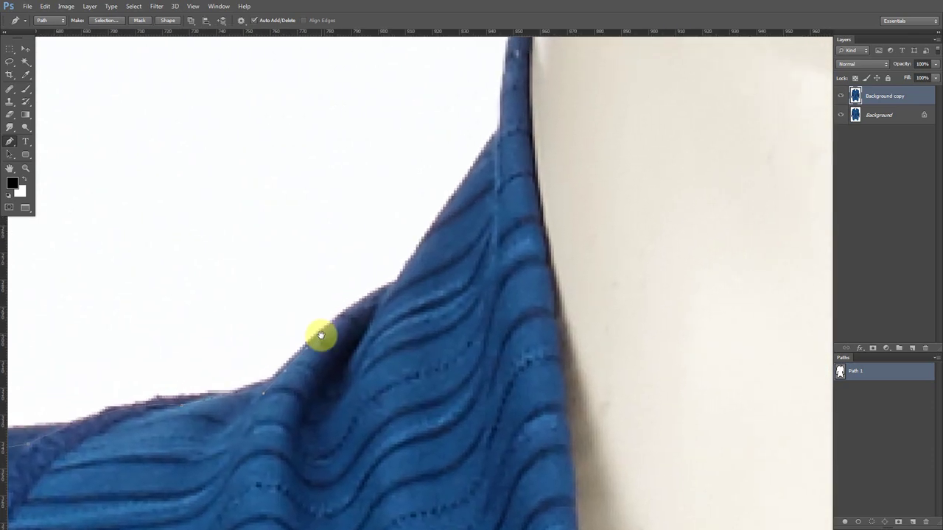
pyautogui.moveTo(485, 161); pyautogui.dragTo(421, 284)
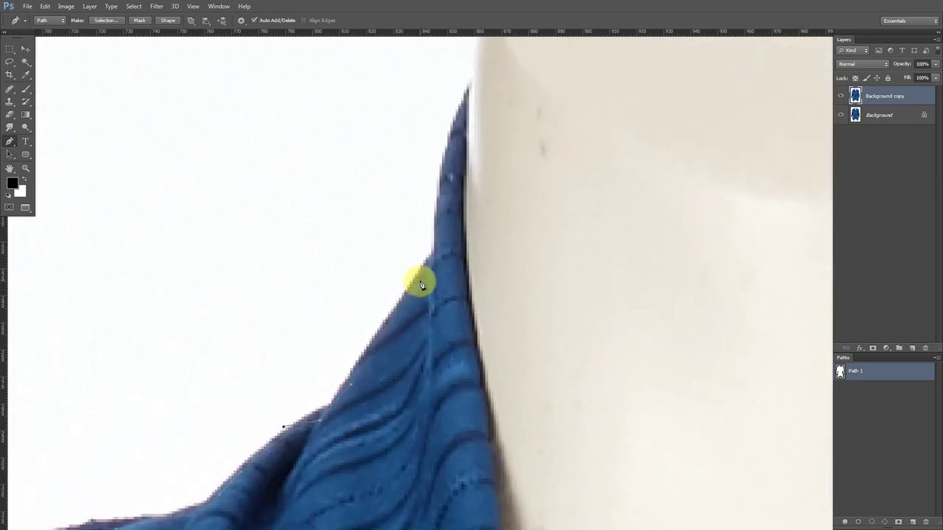
pyautogui.moveTo(444, 243); pyautogui.dragTo(422, 272)
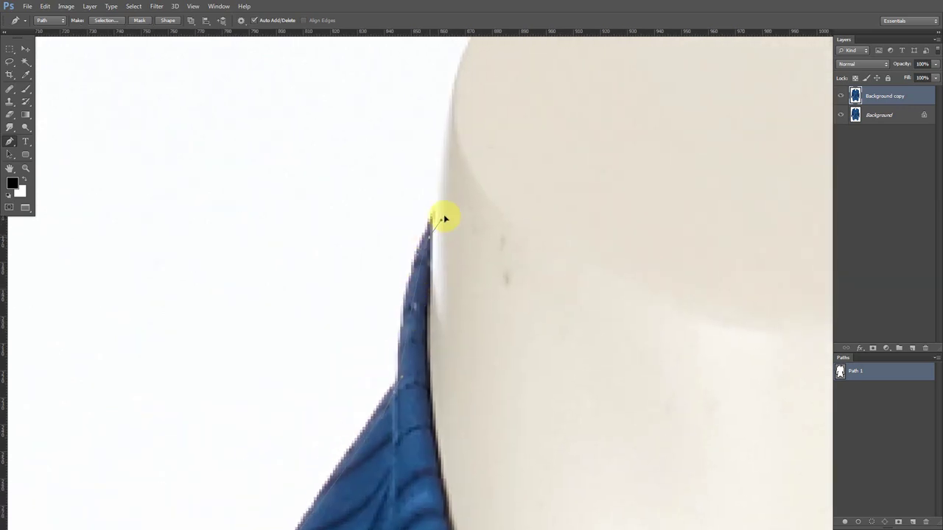
pyautogui.scroll(2, 413, 295)
pyautogui.scroll(-5, 406, 301)
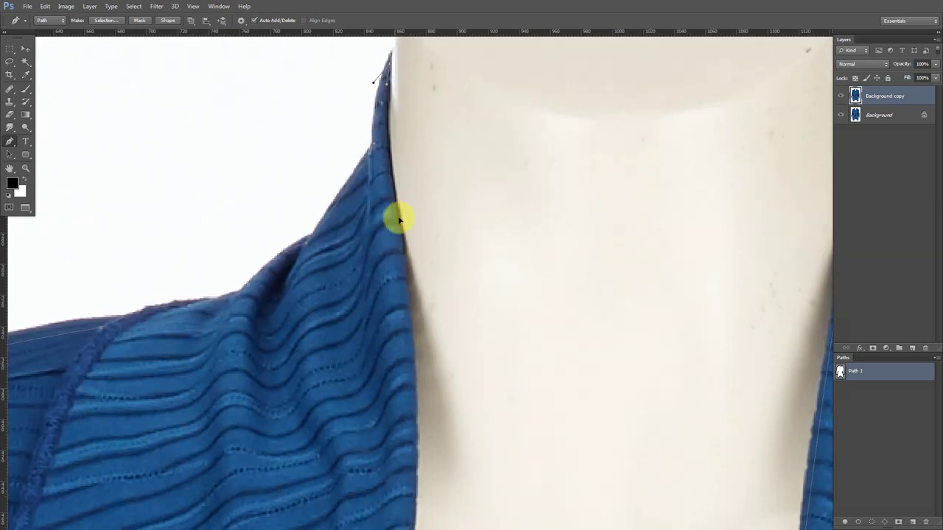
pyautogui.scroll(-2, 413, 294)
pyautogui.click(418, 285)
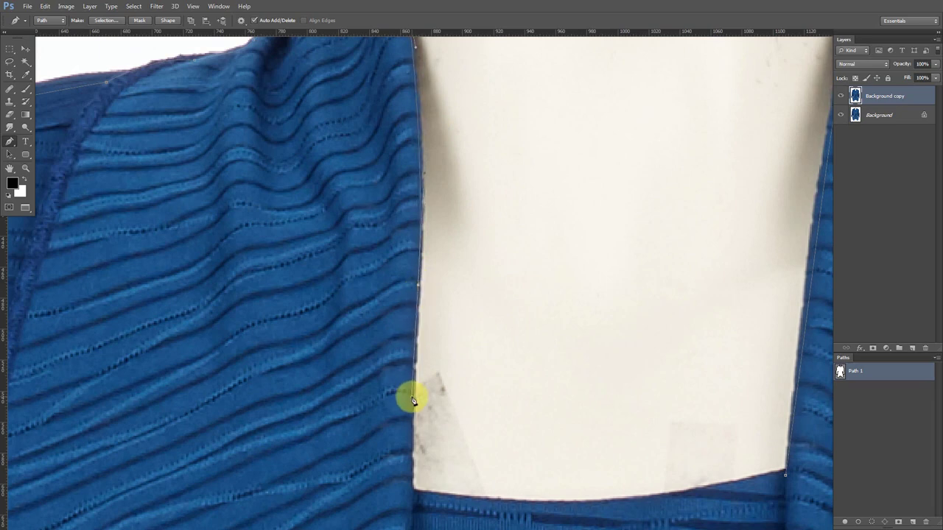
# Continue the path to the neck opening's corner and curve it along the neckline's bottom edge
pyautogui.scroll(-5, 414, 386)
pyautogui.click(417, 322)
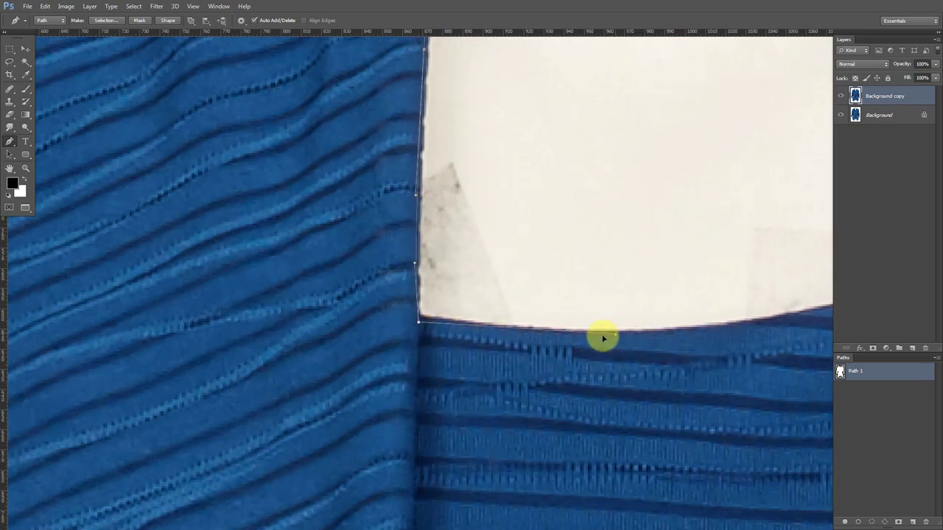
pyautogui.scroll(-2, 616, 338)
pyautogui.hscroll(3, 423, 344)
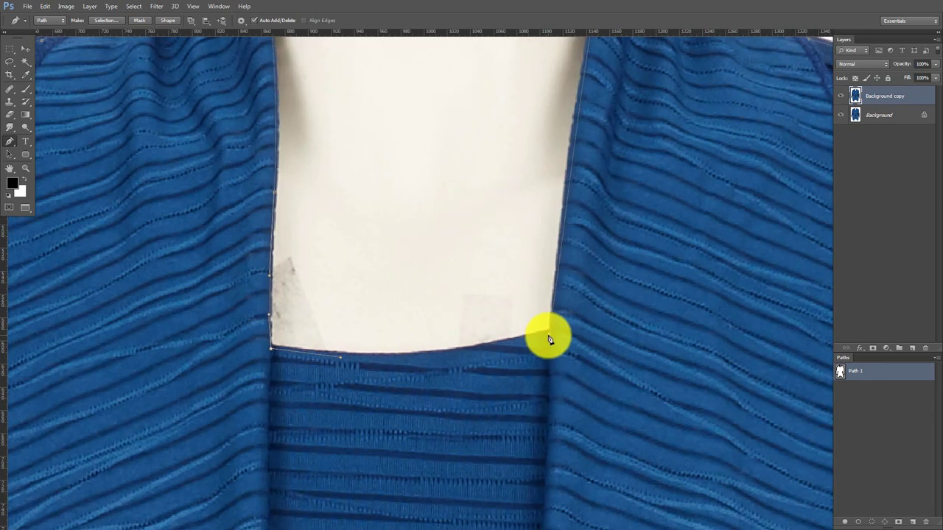
pyautogui.moveTo(577, 322); pyautogui.dragTo(653, 301)
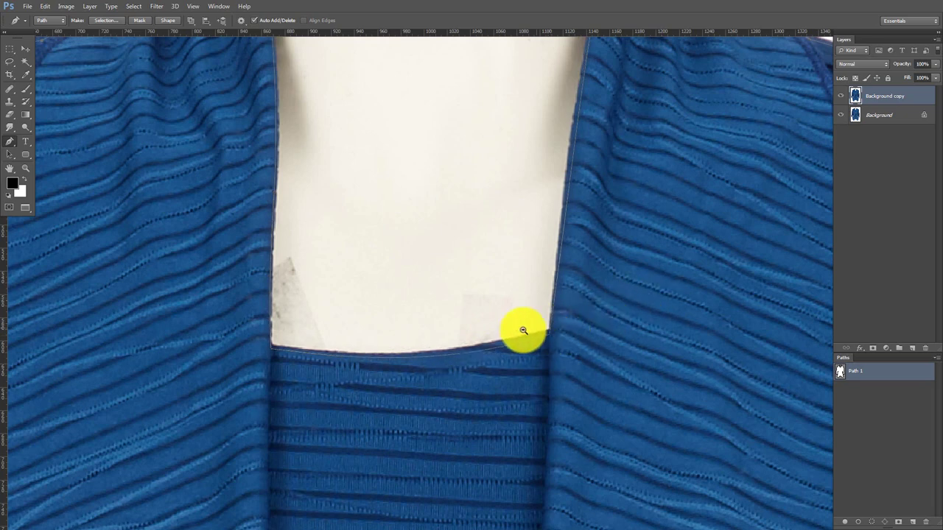
pyautogui.scroll(-3, 523, 330)
pyautogui.scroll(-2, 508, 322)
pyautogui.scroll(-3, 496, 385)
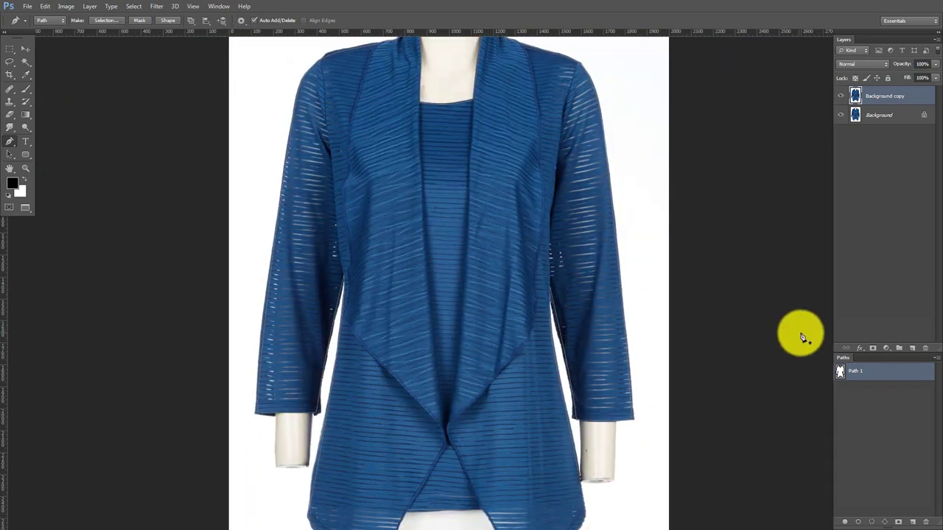
# Load Path 1 as a selection and mask the Background copy layer to it
pyautogui.keyDown('ctrl'); pyautogui.click(841, 371); pyautogui.keyUp('ctrl')
pyautogui.scroll(-2, 543, 343)
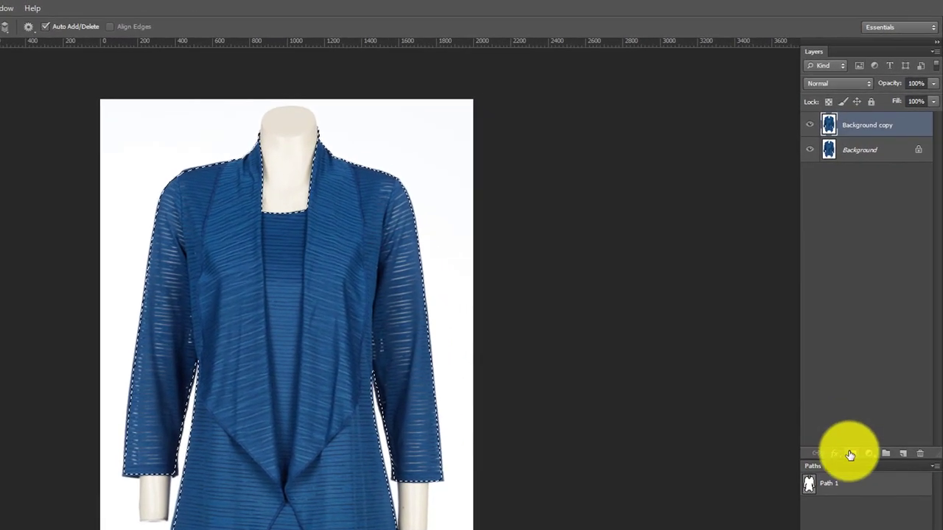
pyautogui.click(850, 454)
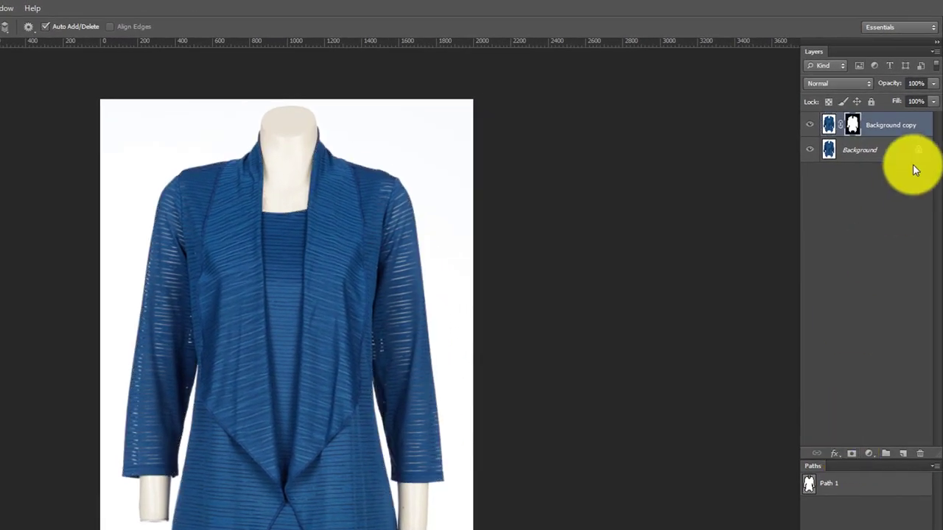
# Add a white Solid Color fill layer above the original Background layer
pyautogui.click(887, 162)
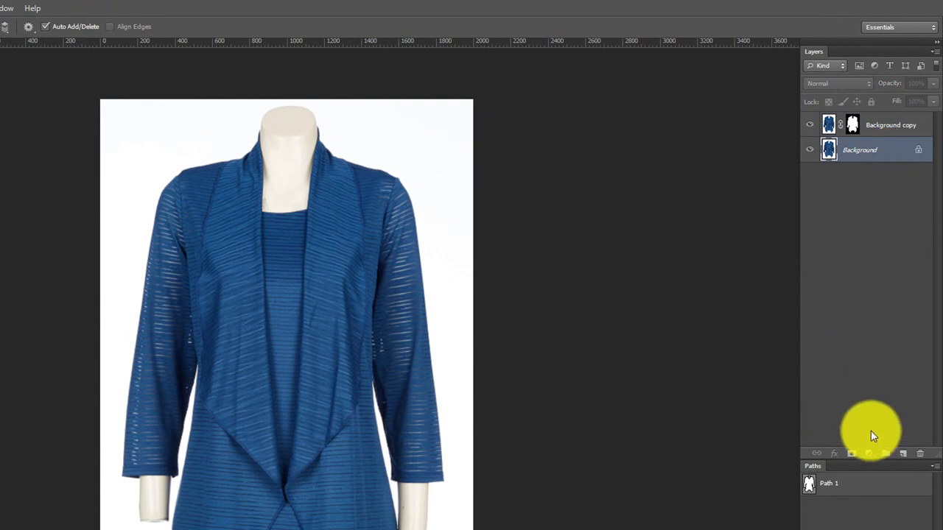
pyautogui.click(868, 454)
pyautogui.click(837, 174)
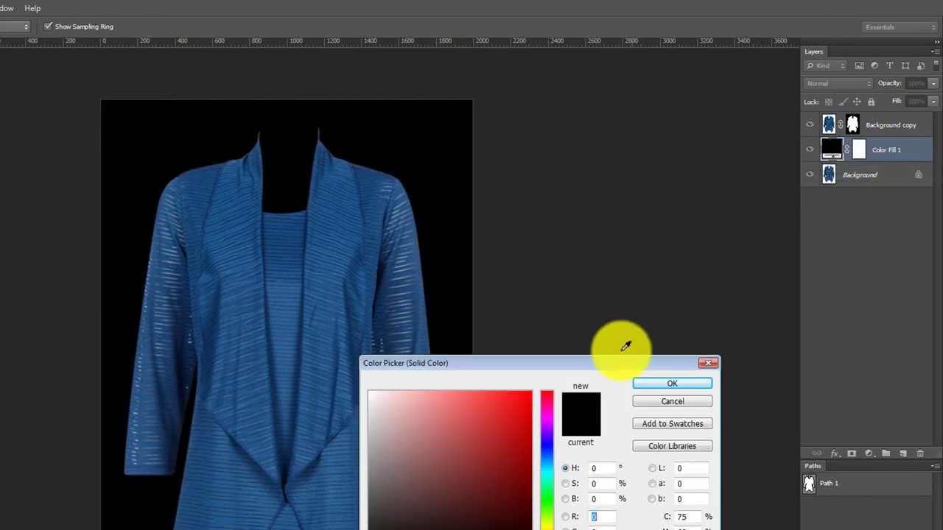
pyautogui.moveTo(457, 429); pyautogui.dragTo(276, 201)
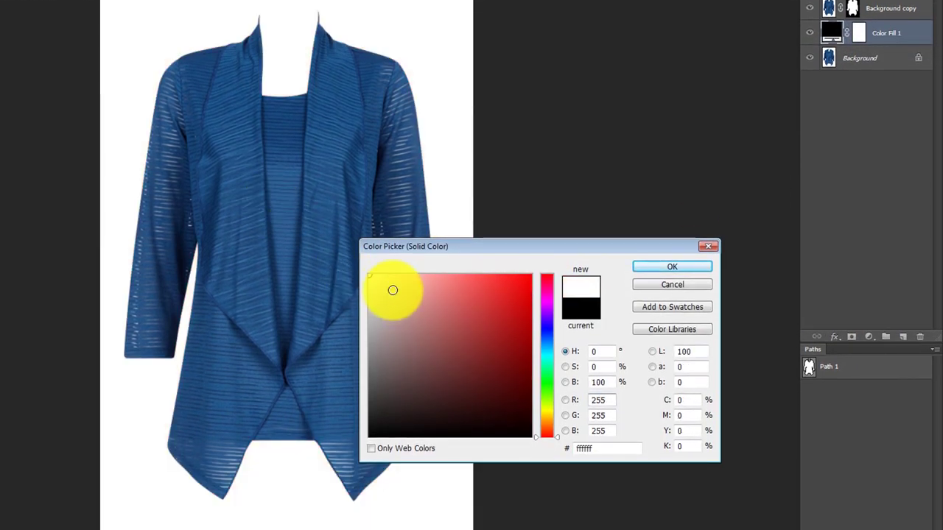
pyautogui.click(660, 269)
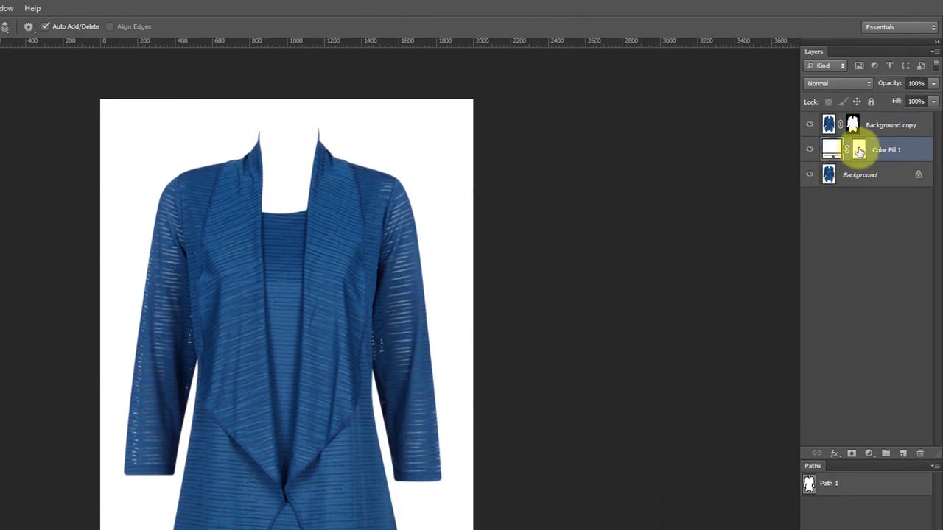
# Delete the Color Fill layer's mask and toggle its visibility to check it
pyautogui.rightClick(858, 151)
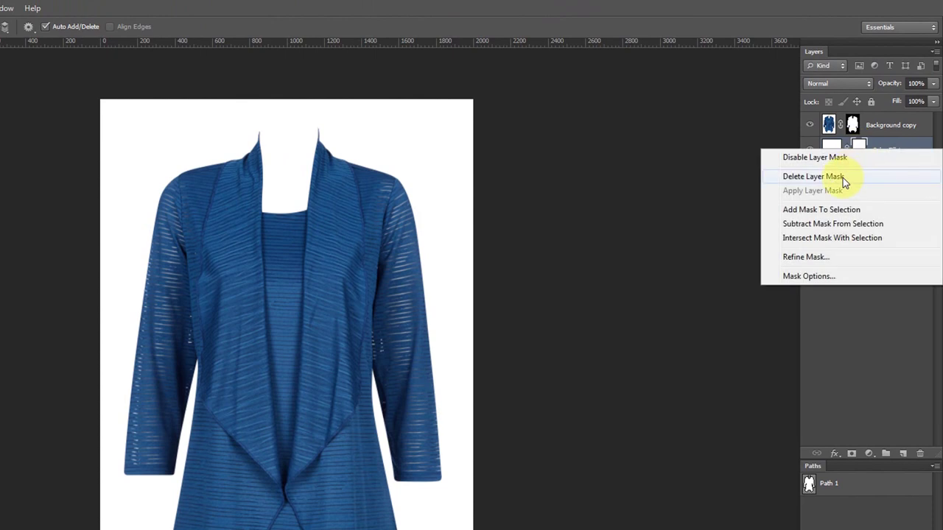
pyautogui.click(843, 177)
pyautogui.click(810, 150)
pyautogui.click(810, 151)
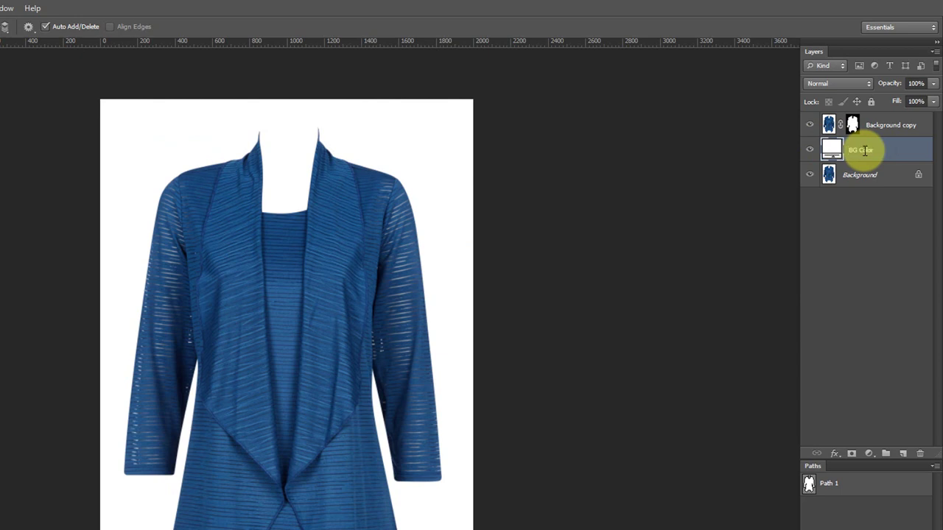
# Rename the masked Background copy layer to 'Main image'
pyautogui.doubleClick(877, 125)
pyautogui.write('Main image')
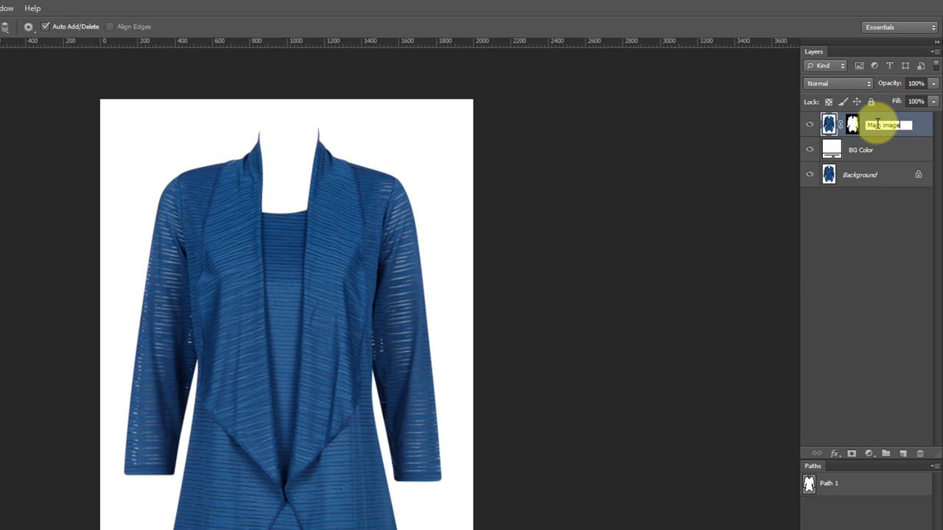
pyautogui.press('Return')
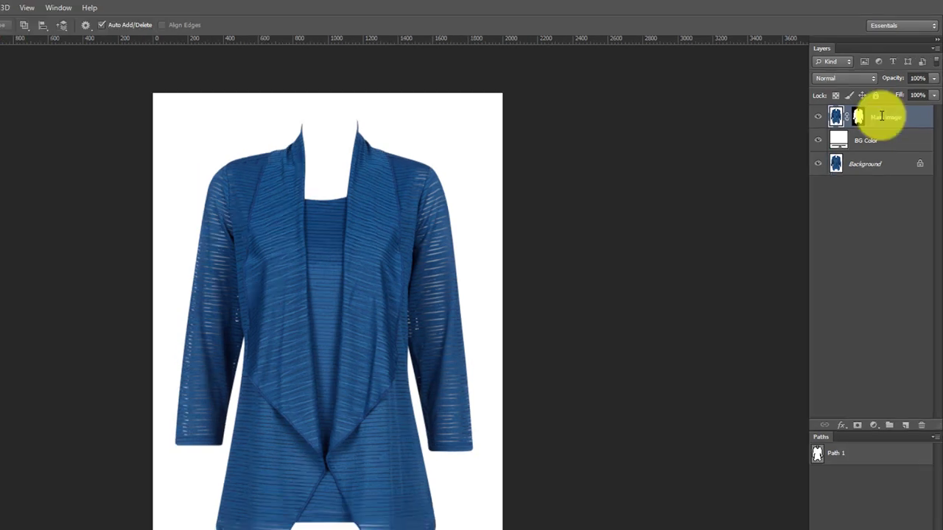
pyautogui.moveTo(464, 116)
pyautogui.mouseDown()
pyautogui.moveTo(509, 187)
pyautogui.moveTo(491, 183)
pyautogui.moveTo(465, 228)
pyautogui.moveTo(472, 273)
pyautogui.mouseUp()
pyautogui.scroll(-2, 475, 243)
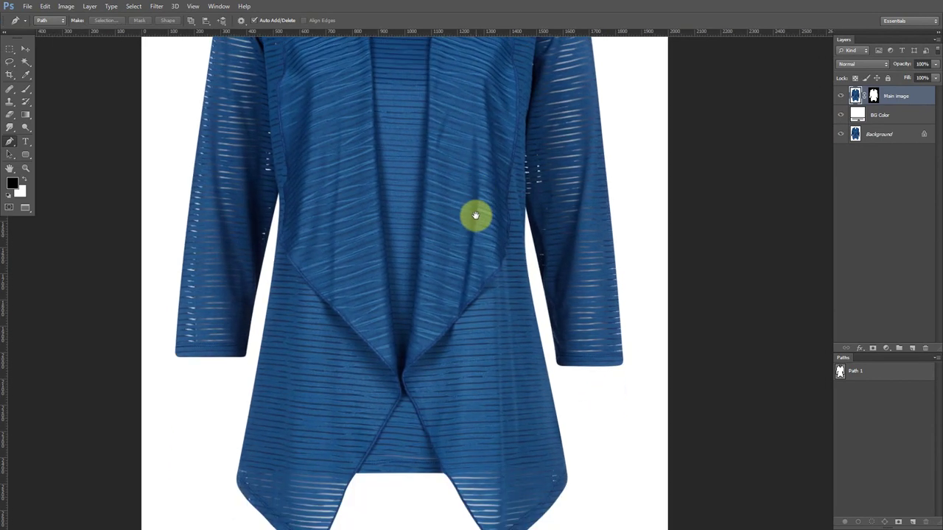
pyautogui.scroll(-1, 454, 268)
pyautogui.scroll(1, 568, 260)
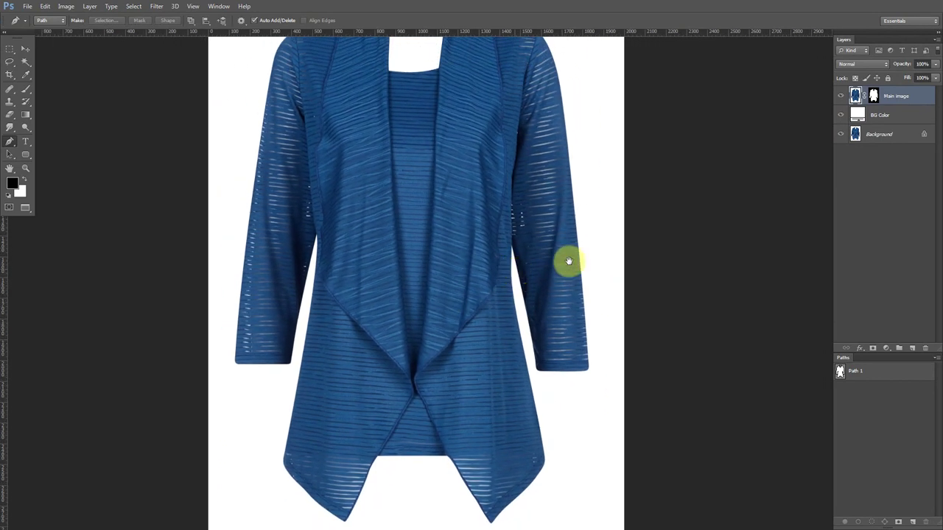
# Compare the cut-out against the original photo, then return to Standard Screen Mode
pyautogui.keyDown('alt'); pyautogui.click(842, 135); pyautogui.keyUp('alt')
pyautogui.keyDown('alt'); pyautogui.click(842, 135); pyautogui.keyUp('alt')
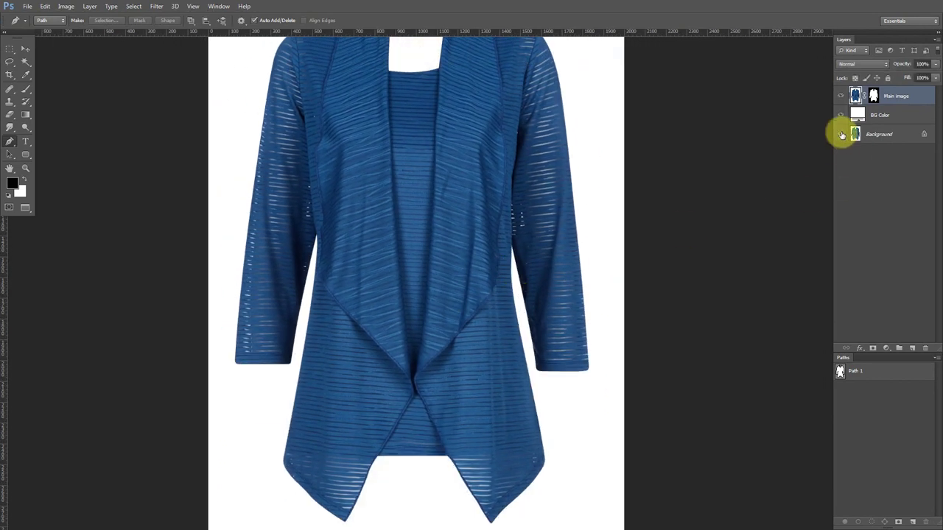
pyautogui.keyDown('alt'); pyautogui.click(842, 135); pyautogui.keyUp('alt')
pyautogui.keyDown('alt'); pyautogui.click(841, 135); pyautogui.keyUp('alt')
pyautogui.moveTo(516, 154); pyautogui.dragTo(525, 230)
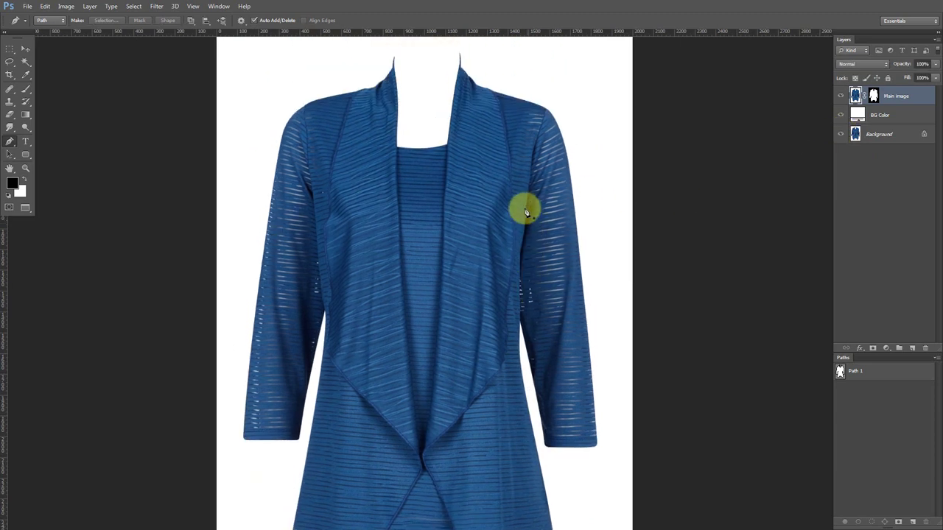
pyautogui.click(28, 208)
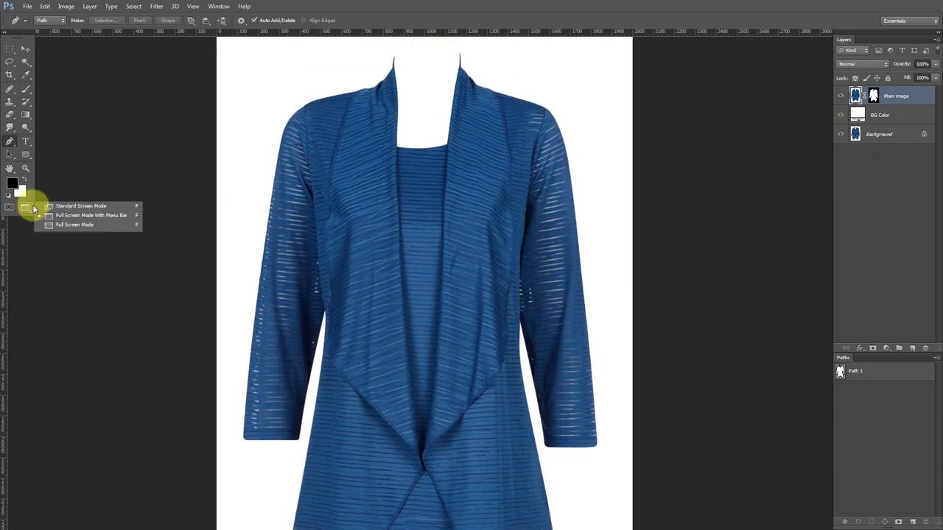
pyautogui.click(74, 207)
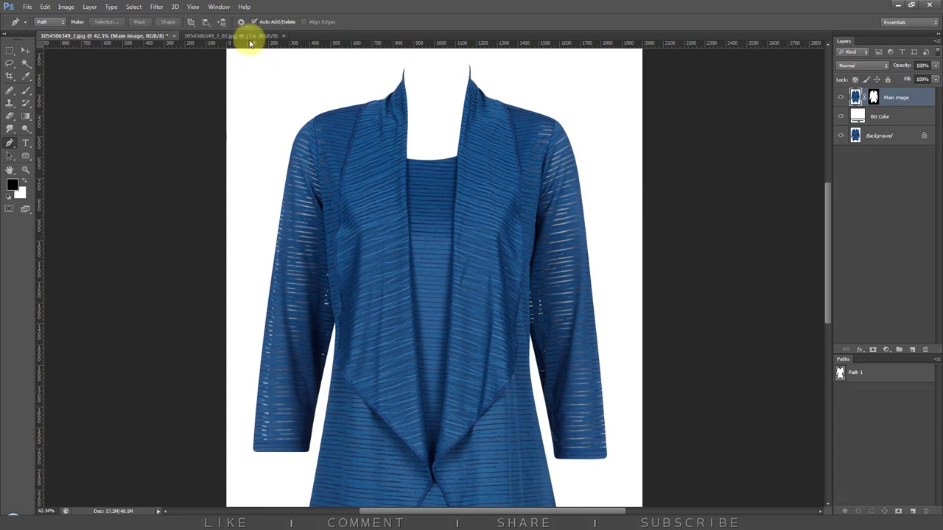
# Copy a rectangular selection of the collar and labels from the back-view photo
pyautogui.click(250, 36)
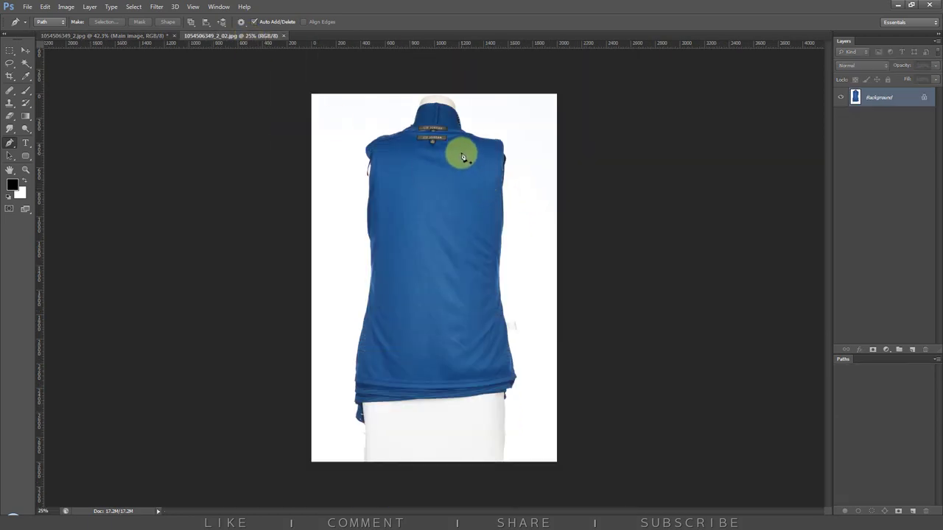
pyautogui.moveTo(460, 138); pyautogui.dragTo(369, 263)
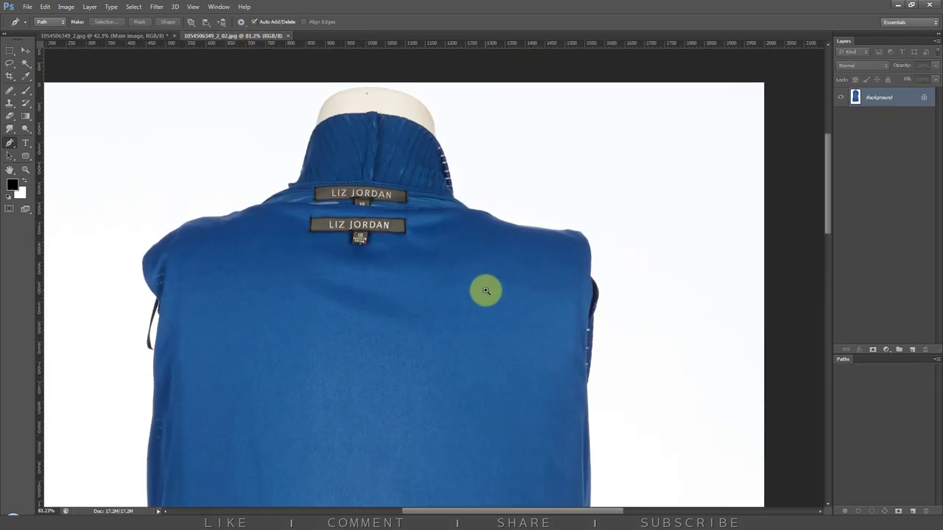
pyautogui.scroll(-2, 380, 207)
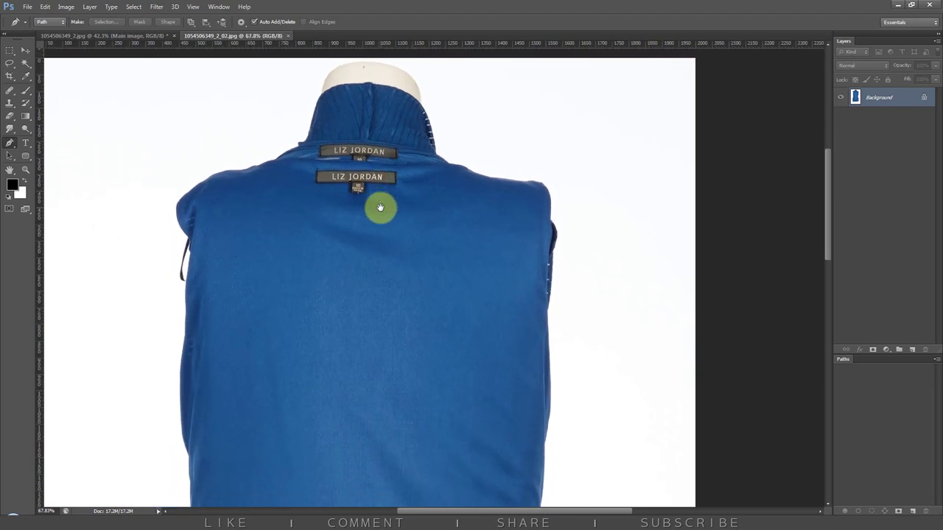
pyautogui.click(8, 52)
pyautogui.moveTo(120, 79); pyautogui.dragTo(619, 483)
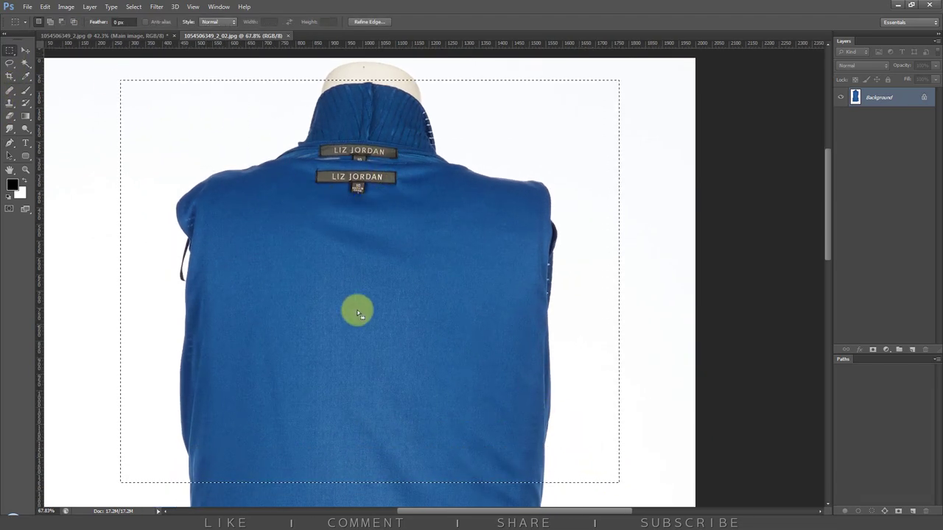
pyautogui.click(45, 6)
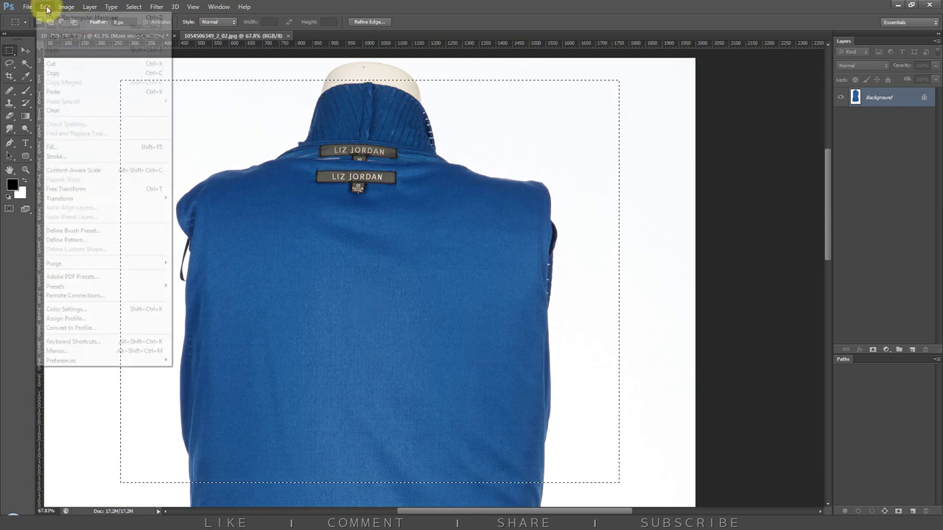
pyautogui.click(67, 77)
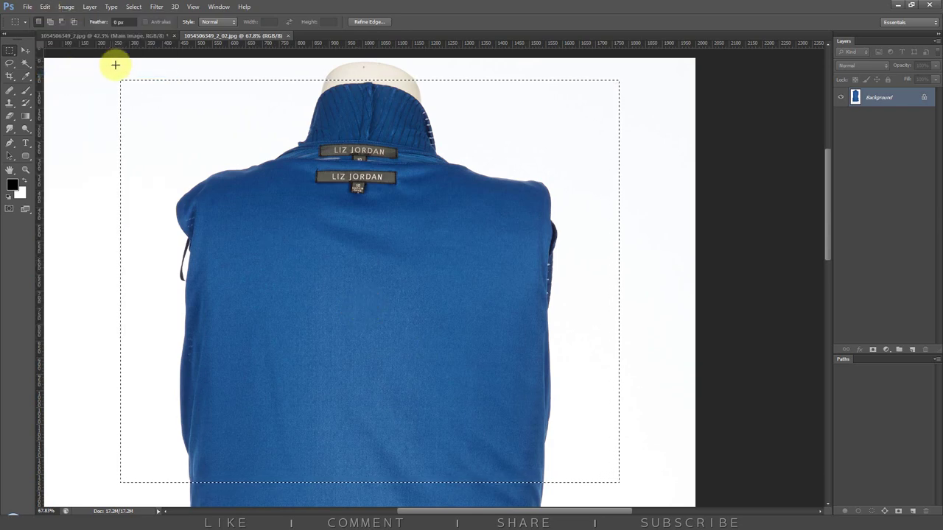
# Paste the collar into the front-view document above the BG Color layer
pyautogui.click(127, 37)
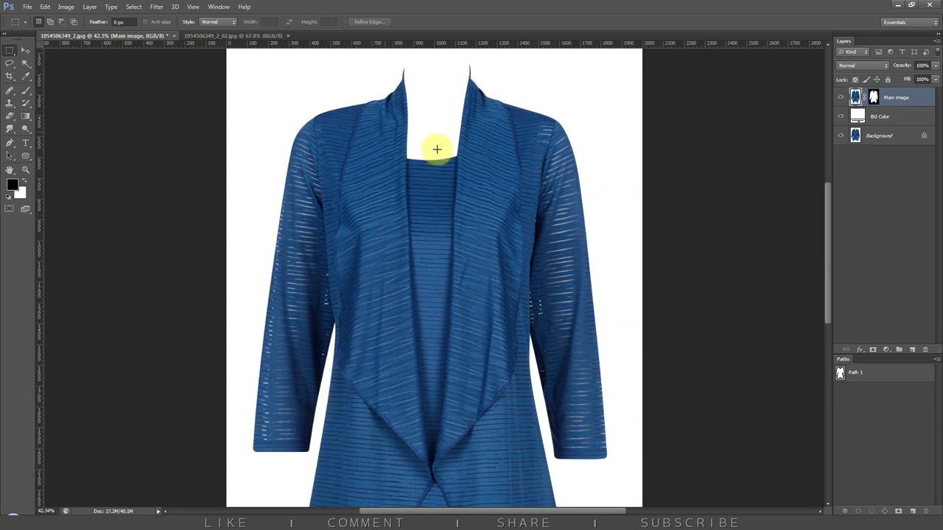
pyautogui.click(909, 120)
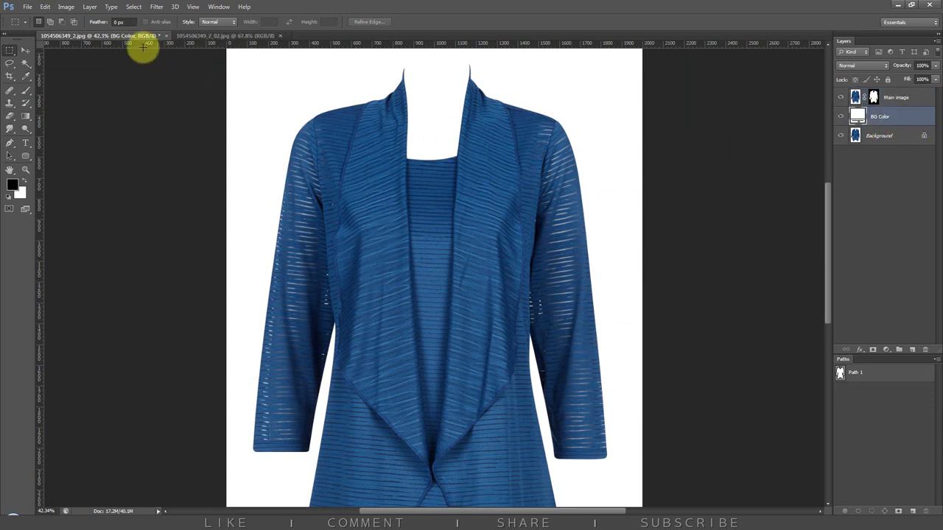
pyautogui.click(45, 7)
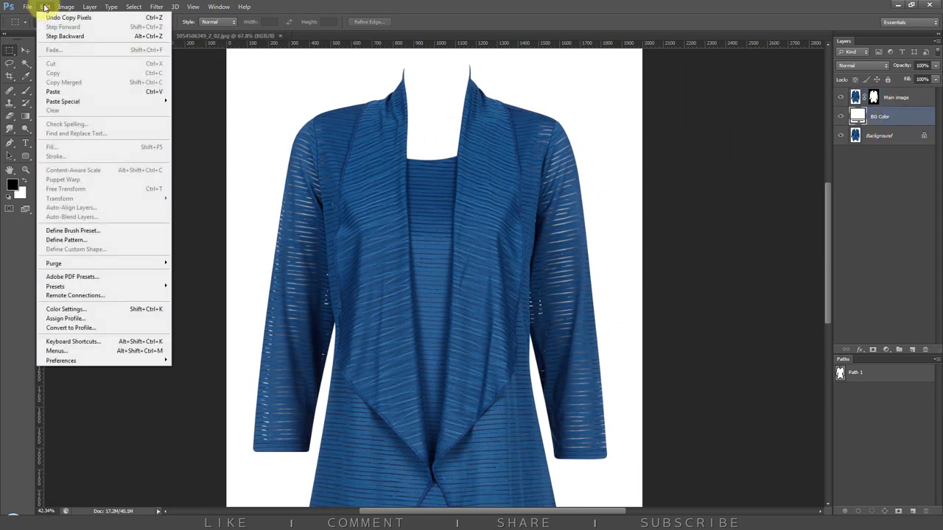
pyautogui.click(54, 92)
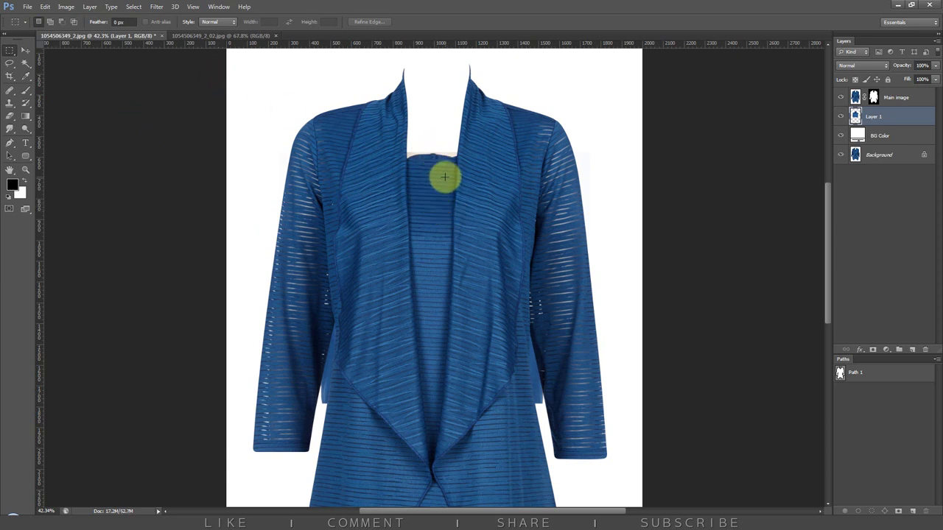
# Free-transform Layer 1: move it up, rotate about -2.65° and nudge it 7 px left
pyautogui.hotkey('ctrl', 't')
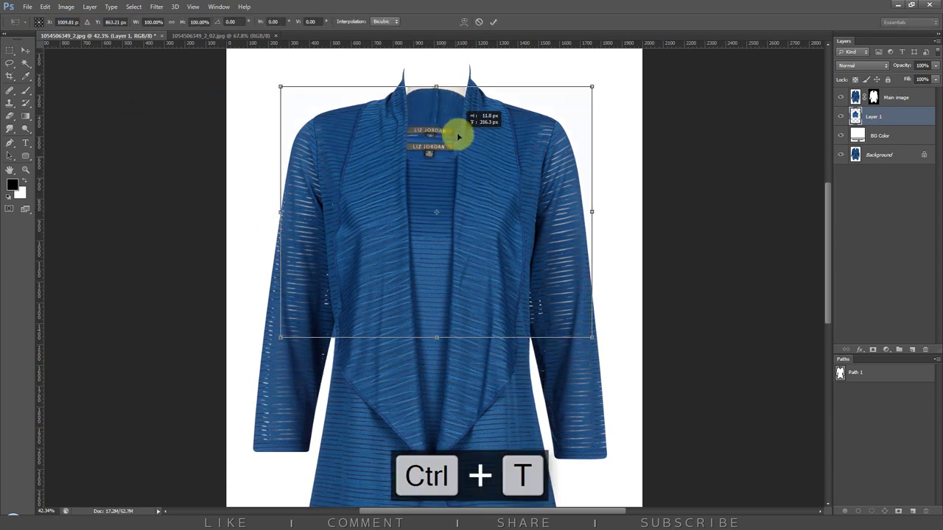
pyautogui.moveTo(455, 195); pyautogui.dragTo(459, 116)
pyautogui.scroll(5, 414, 225)
pyautogui.moveTo(472, 250)
pyautogui.mouseDown()
pyautogui.moveTo(420, 269)
pyautogui.moveTo(406, 253)
pyautogui.mouseUp()
pyautogui.moveTo(436, 130); pyautogui.dragTo(421, 115)
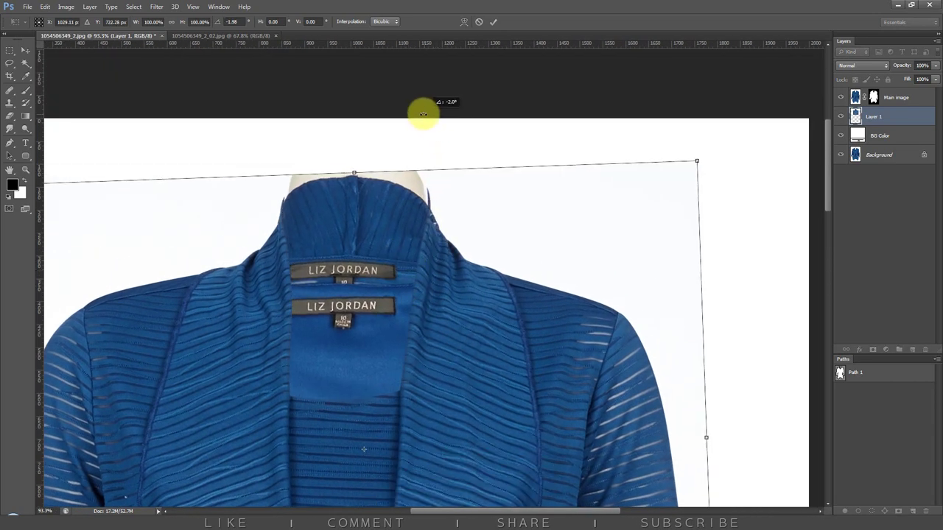
pyautogui.moveTo(376, 283); pyautogui.dragTo(385, 291)
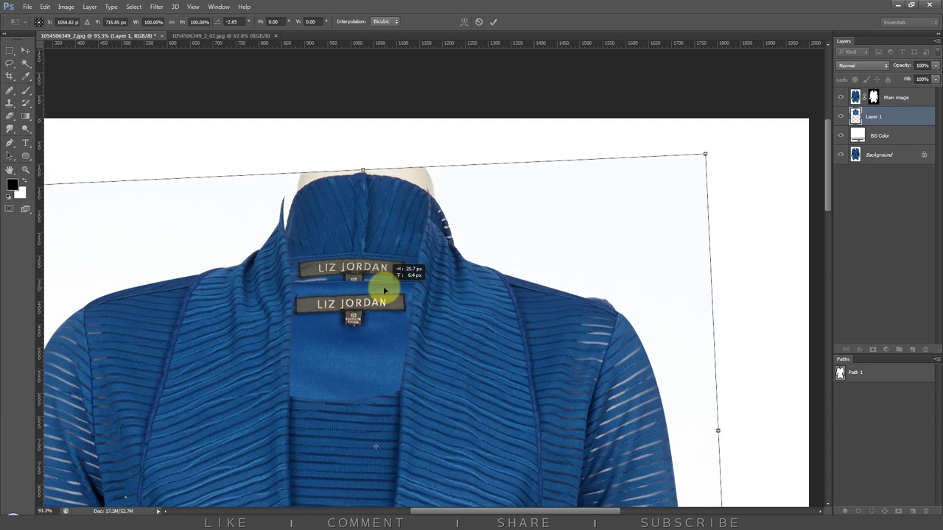
pyautogui.scroll(2, 370, 240)
pyautogui.moveTo(372, 219); pyautogui.dragTo(367, 218)
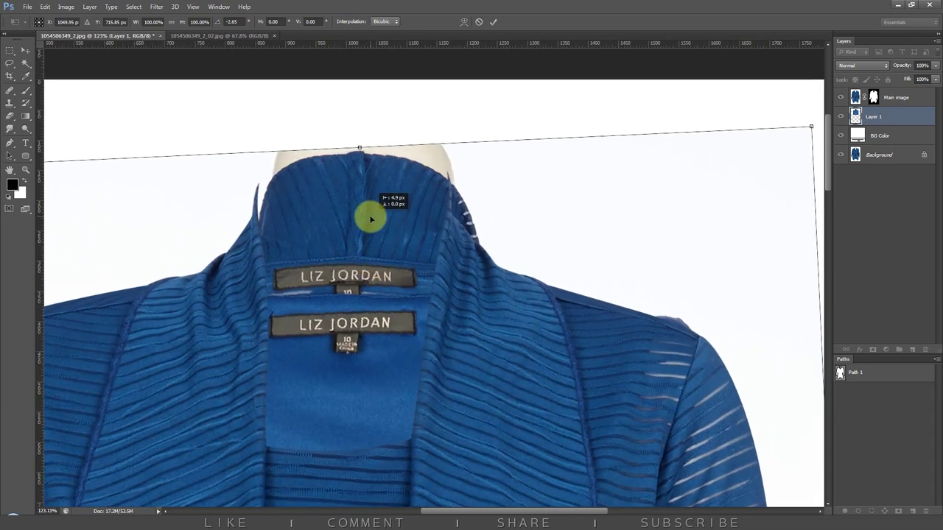
# Warp the pasted collar to fit the neckline and commit the transform
pyautogui.click(464, 22)
pyautogui.moveTo(392, 170); pyautogui.dragTo(391, 169)
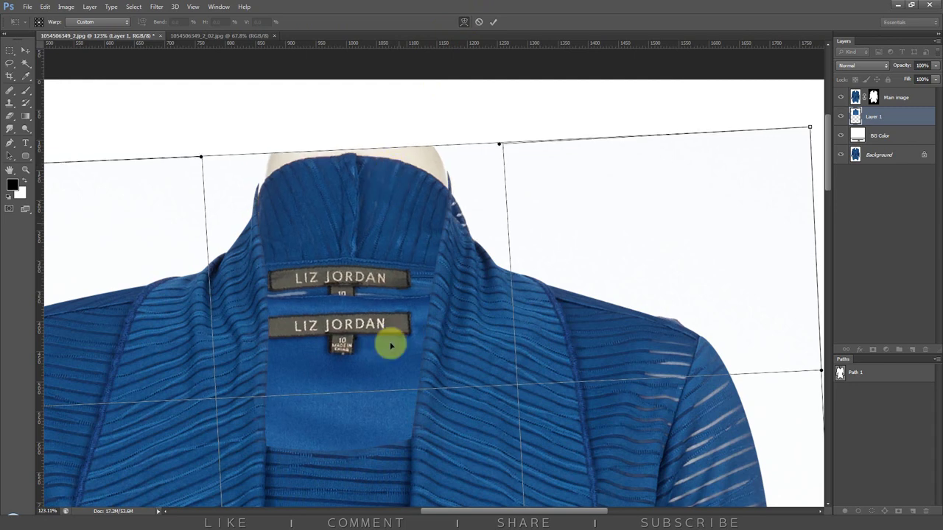
pyautogui.moveTo(372, 388); pyautogui.dragTo(361, 218)
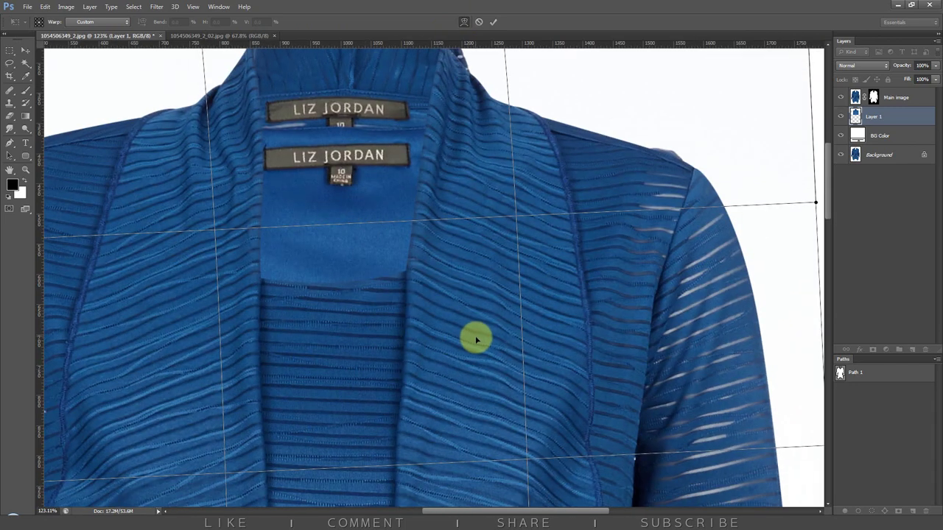
pyautogui.scroll(3, 472, 326)
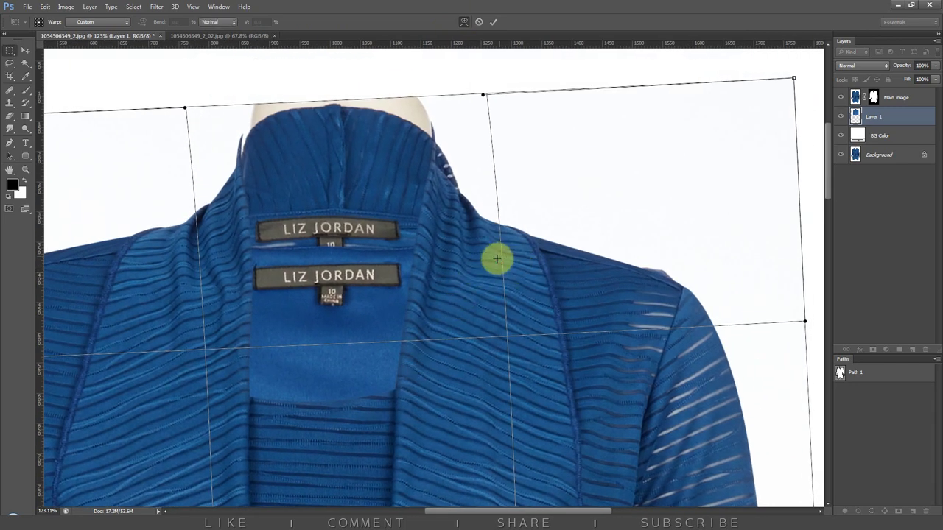
pyautogui.press('Return')
pyautogui.scroll(1, 444, 151)
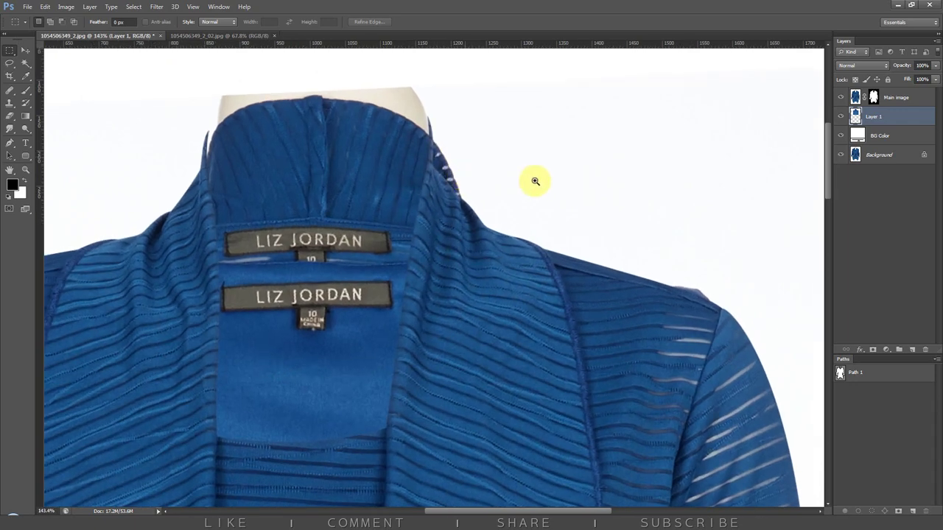
# Apply the Main image layer mask permanently, then select Layer 1
pyautogui.keyDown('alt'); pyautogui.click(843, 156); pyautogui.keyUp('alt')
pyautogui.keyDown('alt'); pyautogui.click(844, 153); pyautogui.keyUp('alt')
pyautogui.moveTo(494, 170); pyautogui.dragTo(559, 239)
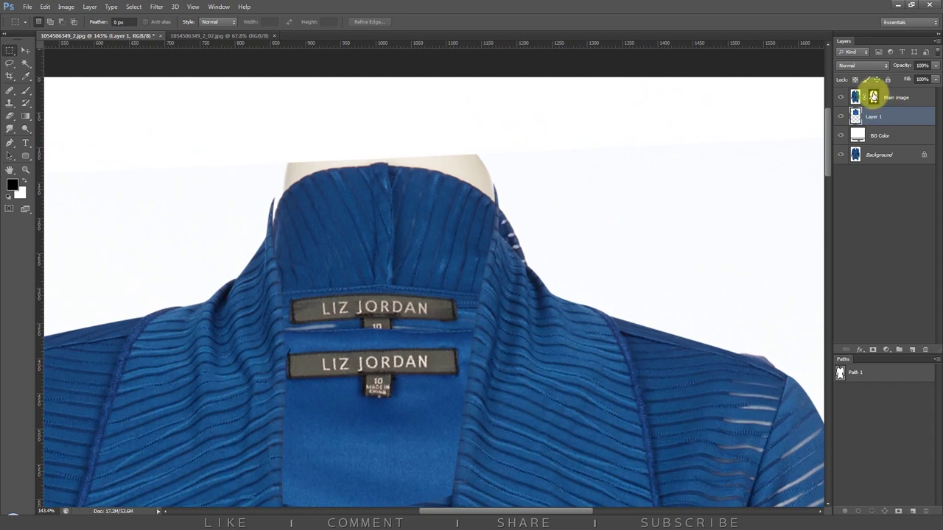
pyautogui.rightClick(872, 97)
pyautogui.click(883, 124)
pyautogui.click(883, 118)
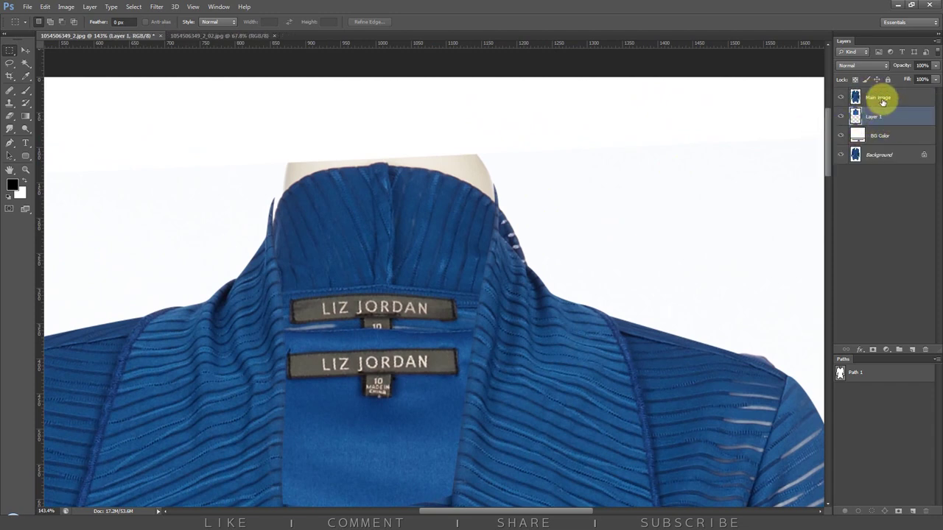
pyautogui.click(156, 7)
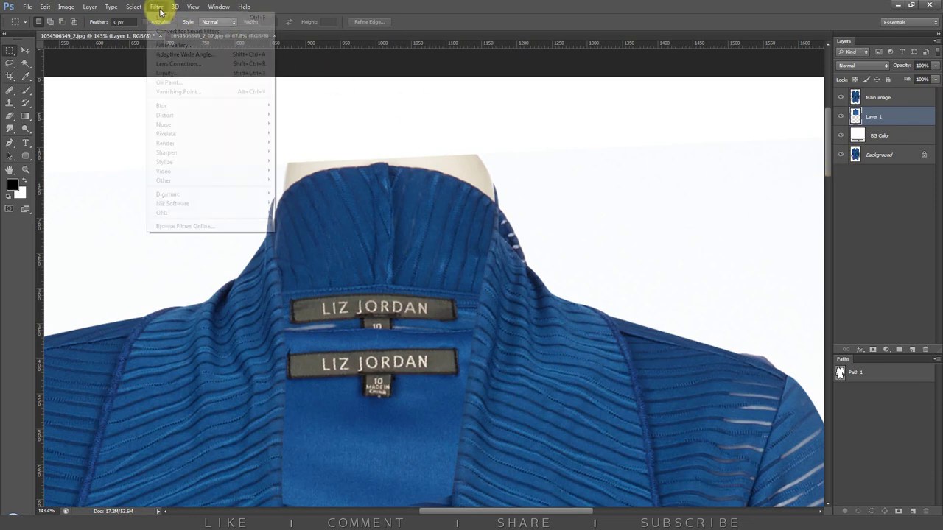
# Open Liquify on Layer 1 with Show Backdrop using Main image, drawn in front
pyautogui.click(184, 73)
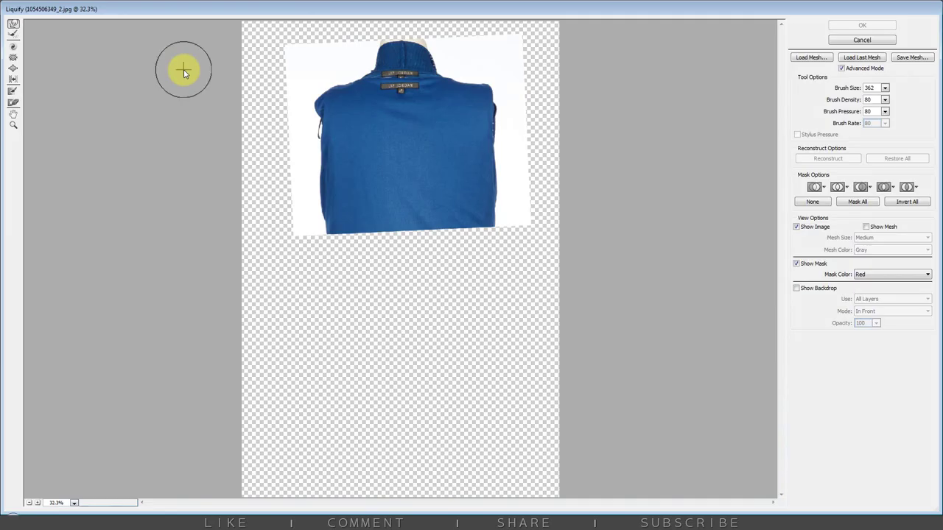
pyautogui.click(841, 69)
pyautogui.click(861, 68)
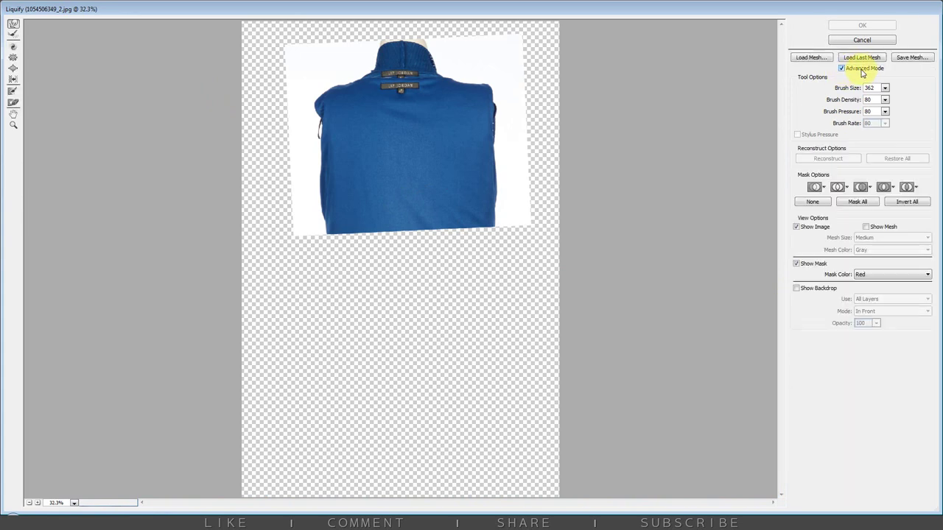
pyautogui.click(797, 288)
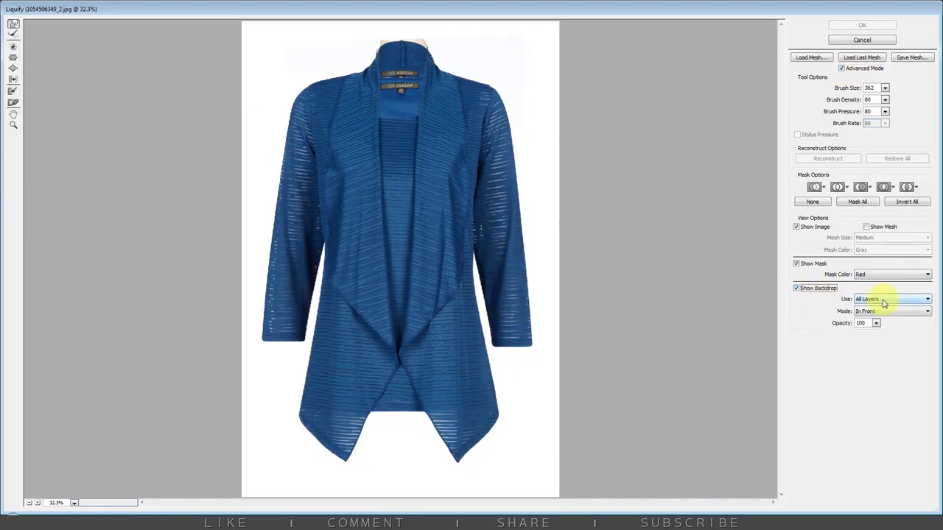
pyautogui.click(883, 300)
pyautogui.click(888, 335)
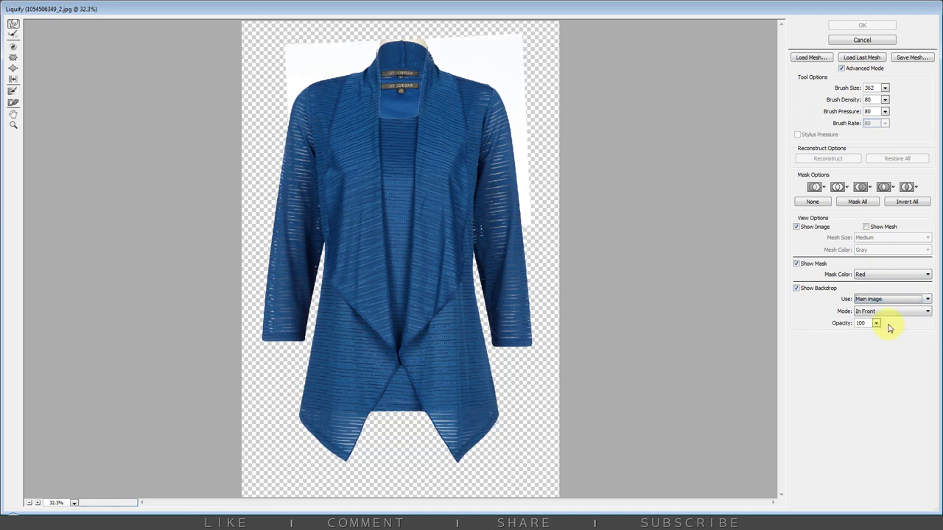
pyautogui.click(886, 322)
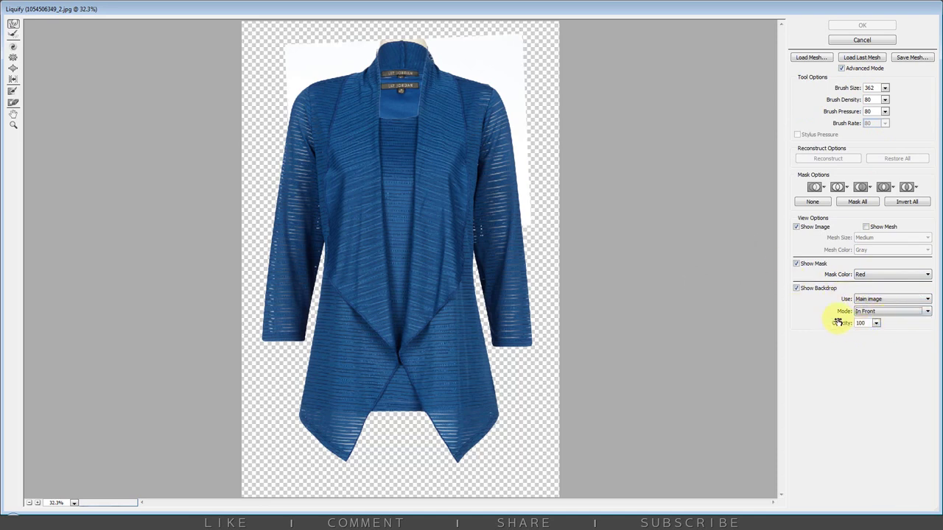
# Zoom the Liquify view to 200% on the collar and resize the warp brush
pyautogui.moveTo(395, 57); pyautogui.dragTo(403, 86)
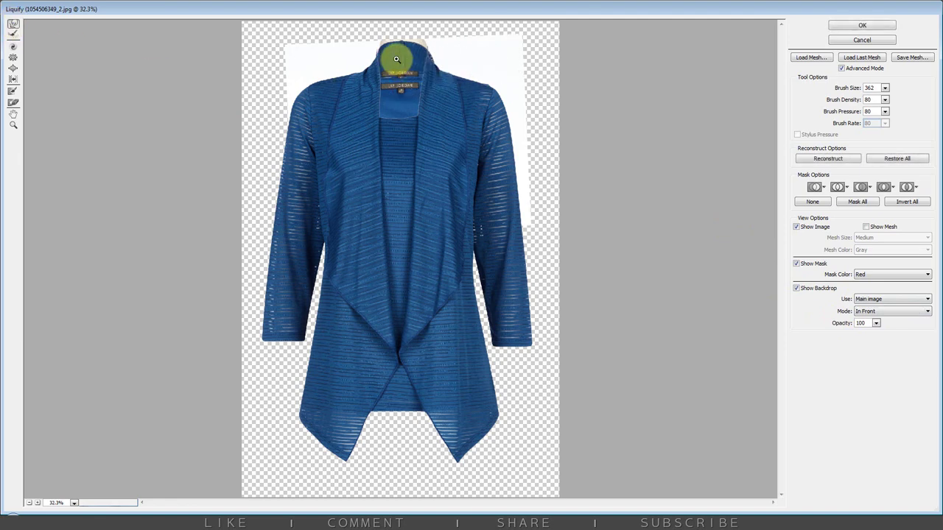
pyautogui.hotkey('ctrl', '+')
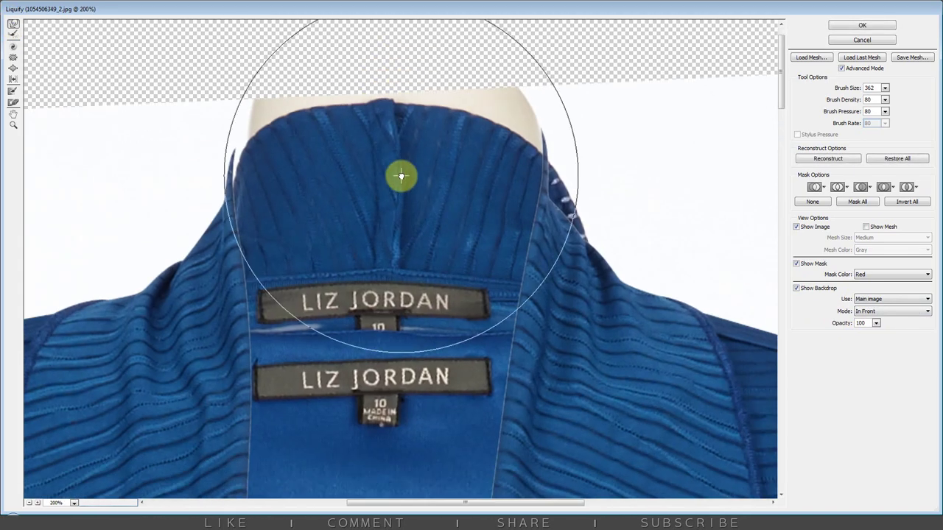
pyautogui.hotkey('ctrl', '-')
pyautogui.press(']')
pyautogui.press(']')
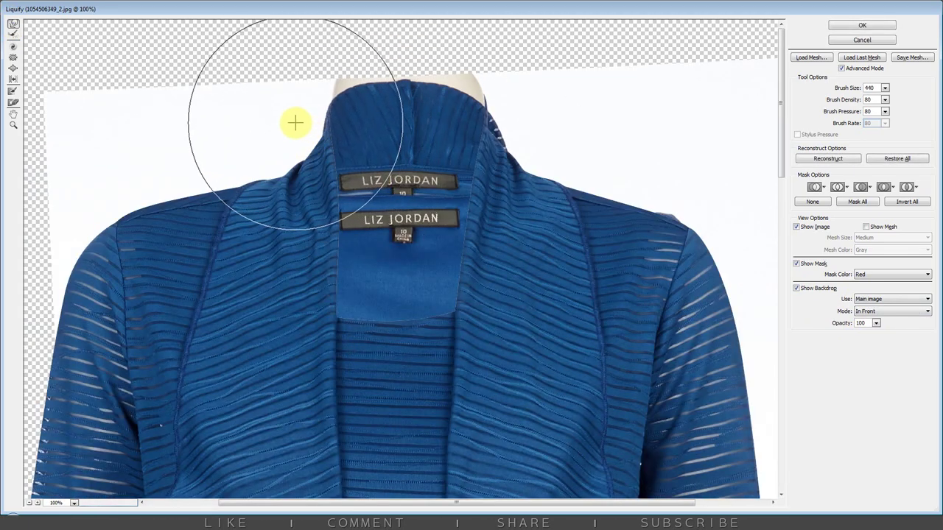
pyautogui.press(']')
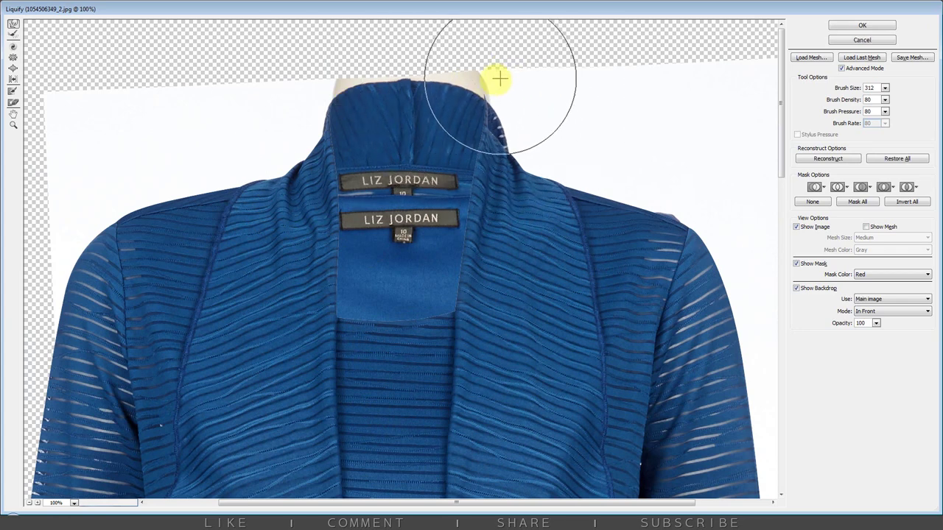
pyautogui.moveTo(498, 78); pyautogui.dragTo(470, 104)
pyautogui.hotkey('ctrl', '+')
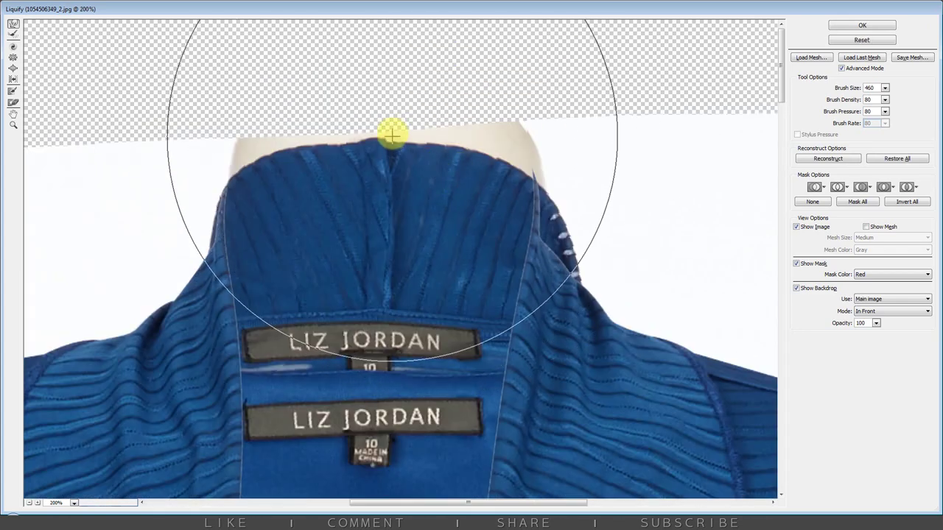
pyautogui.press('[')
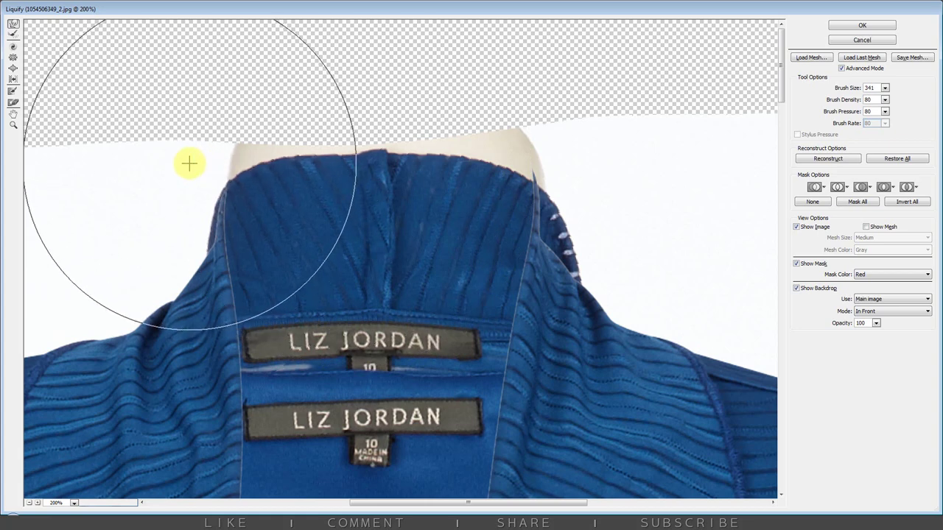
pyautogui.moveTo(495, 175); pyautogui.dragTo(454, 176)
pyautogui.press('[')
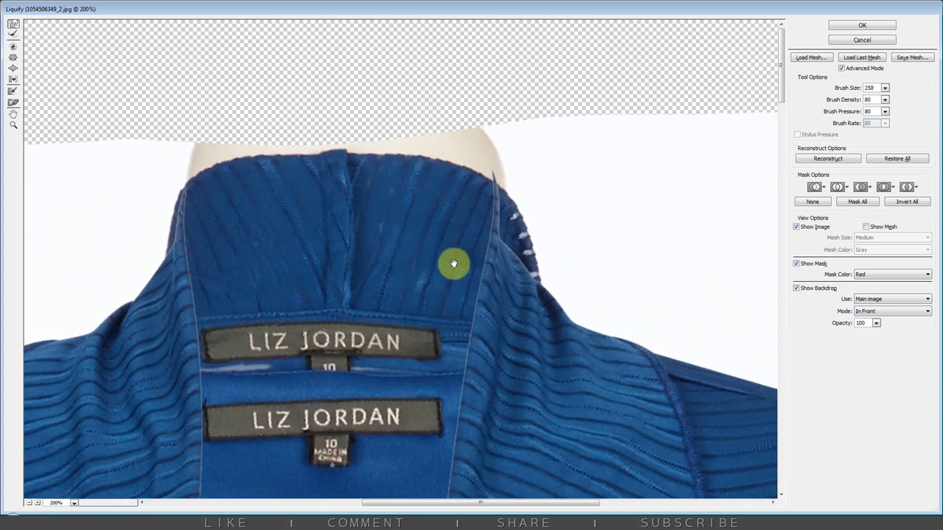
# Push the collar edge toward the upper right with Forward Warp and apply Liquify
pyautogui.moveTo(452, 261); pyautogui.dragTo(446, 157)
pyautogui.press(']')
pyautogui.press(']')
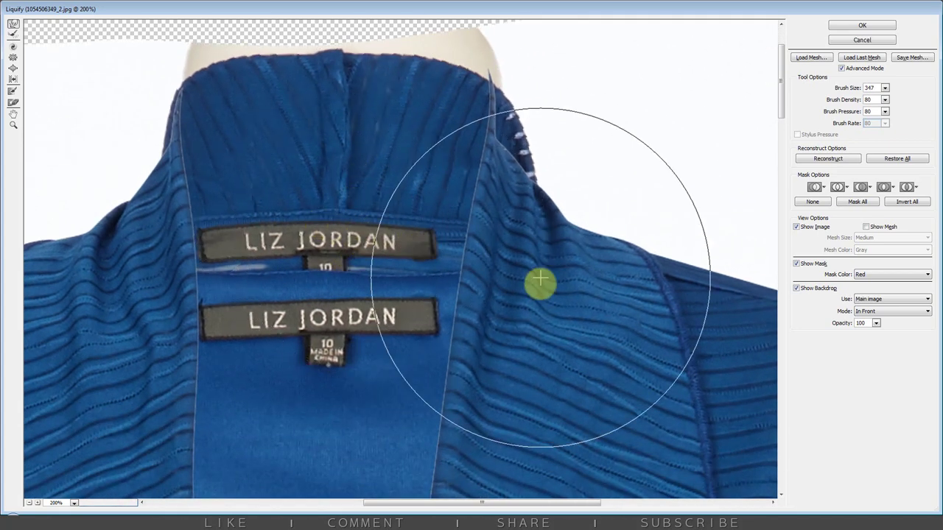
pyautogui.moveTo(406, 279); pyautogui.dragTo(544, 254)
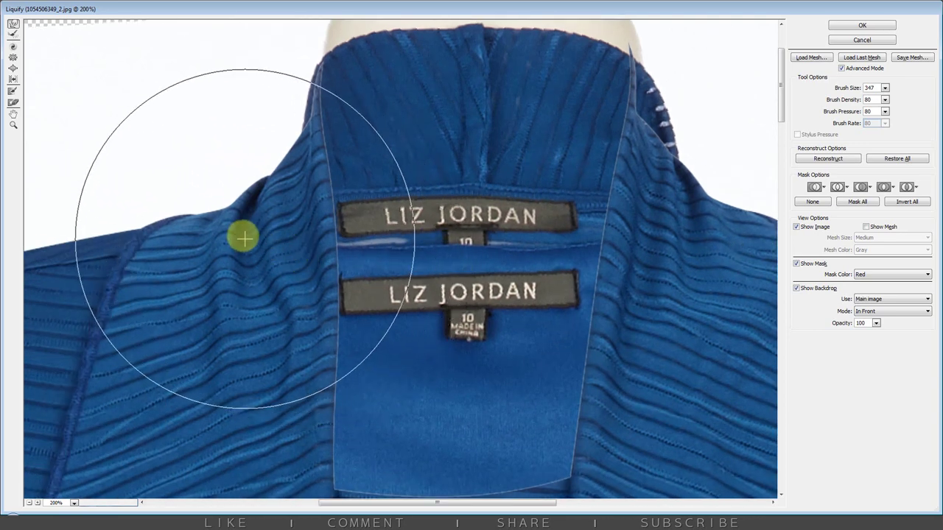
pyautogui.press('[')
pyautogui.press('[')
pyautogui.press(']')
pyautogui.press(']')
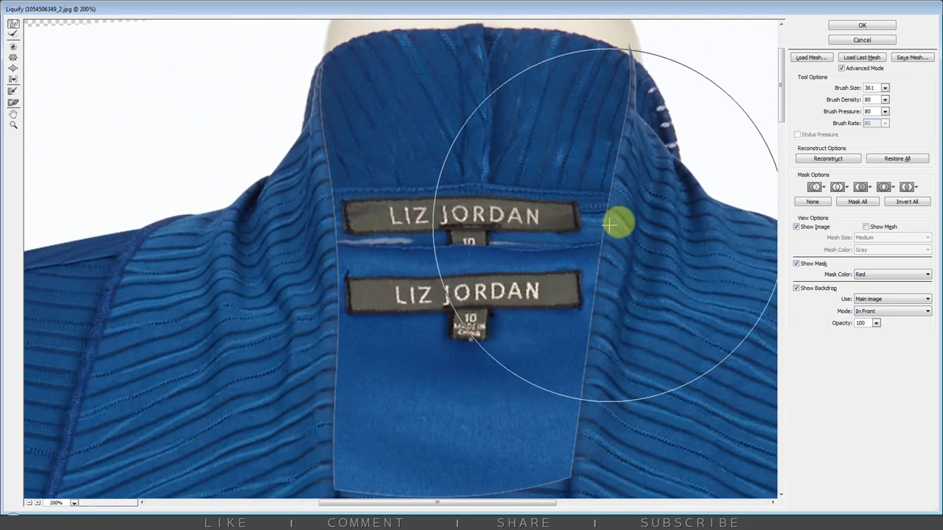
pyautogui.moveTo(617, 221); pyautogui.dragTo(532, 288)
pyautogui.press('[')
pyautogui.press('[')
pyautogui.moveTo(366, 157); pyautogui.dragTo(610, 103)
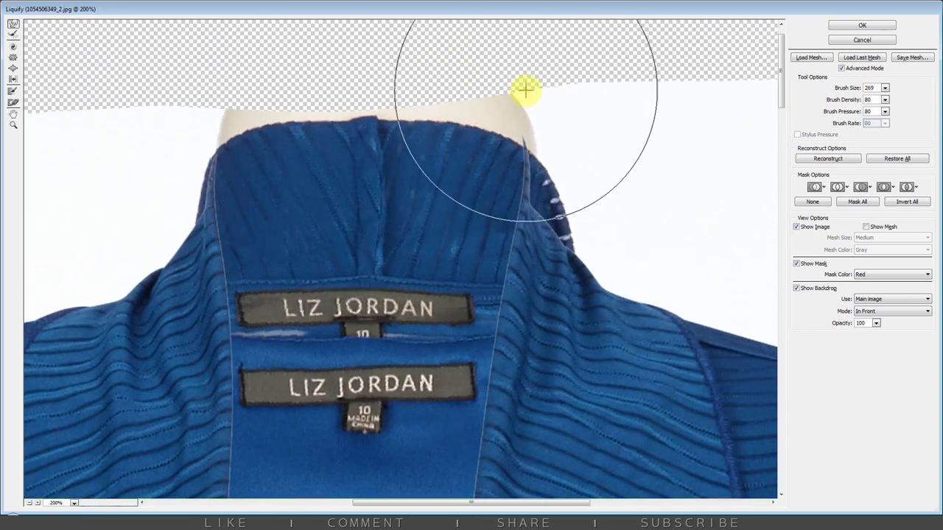
pyautogui.click(887, 27)
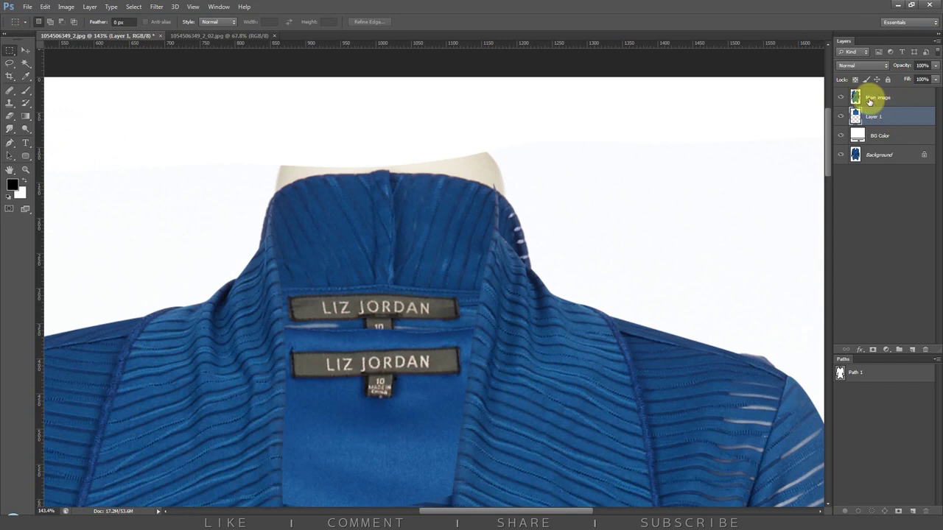
# Reopen Liquify on Main image with Layer 1 as a backdrop placed behind
pyautogui.click(874, 101)
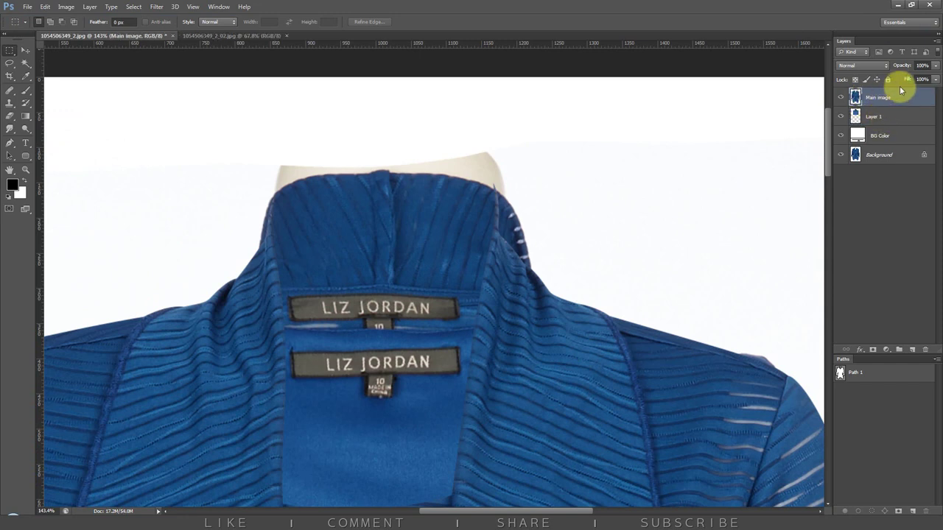
pyautogui.click(157, 8)
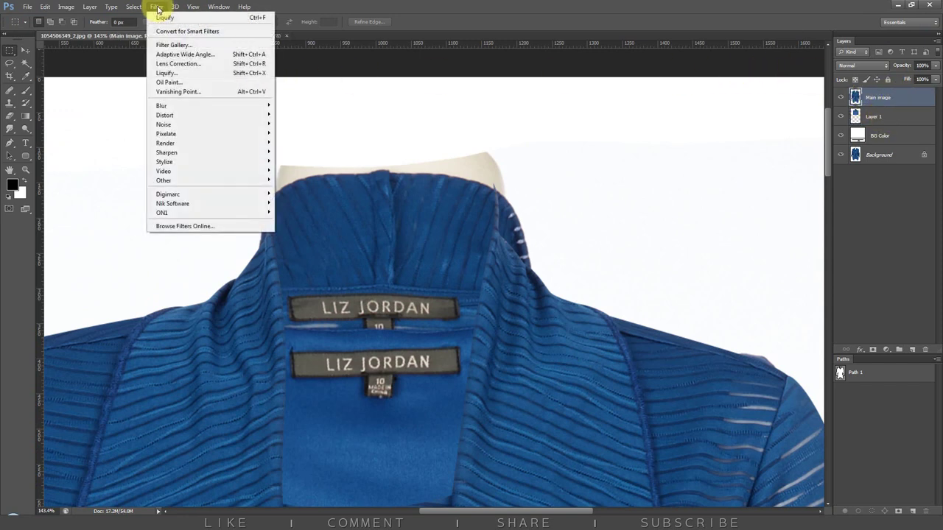
pyautogui.click(182, 74)
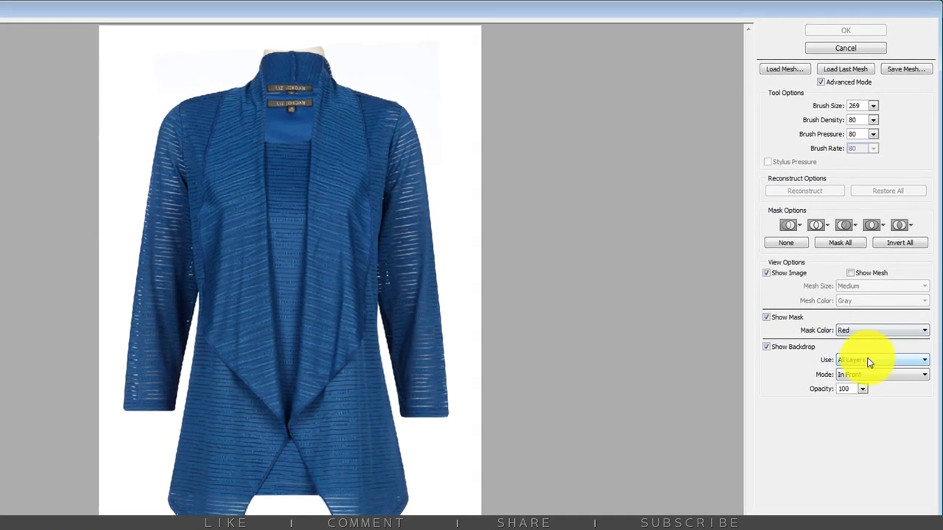
pyautogui.click(868, 361)
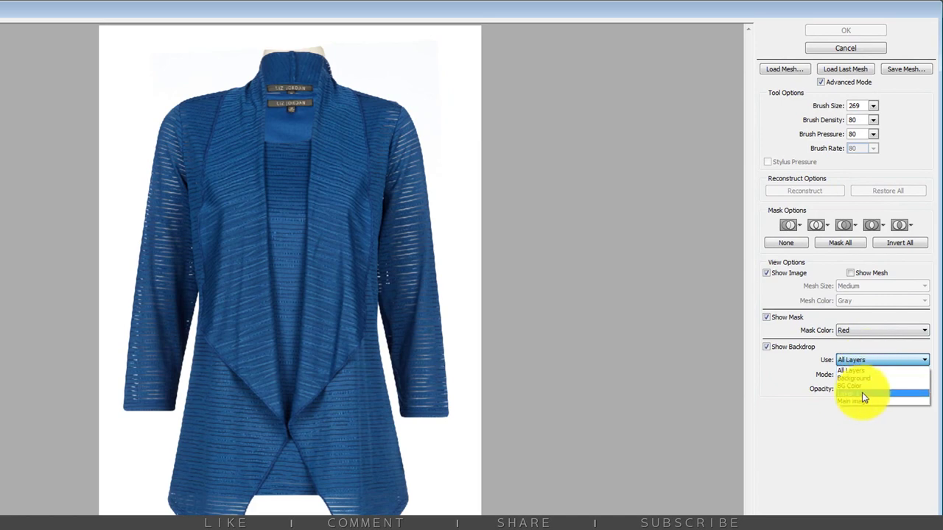
pyautogui.click(861, 393)
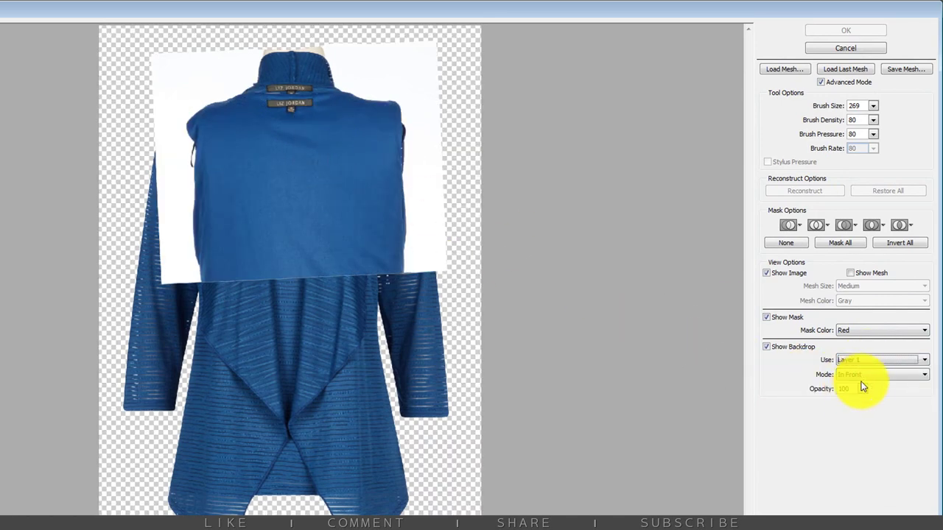
pyautogui.click(858, 395)
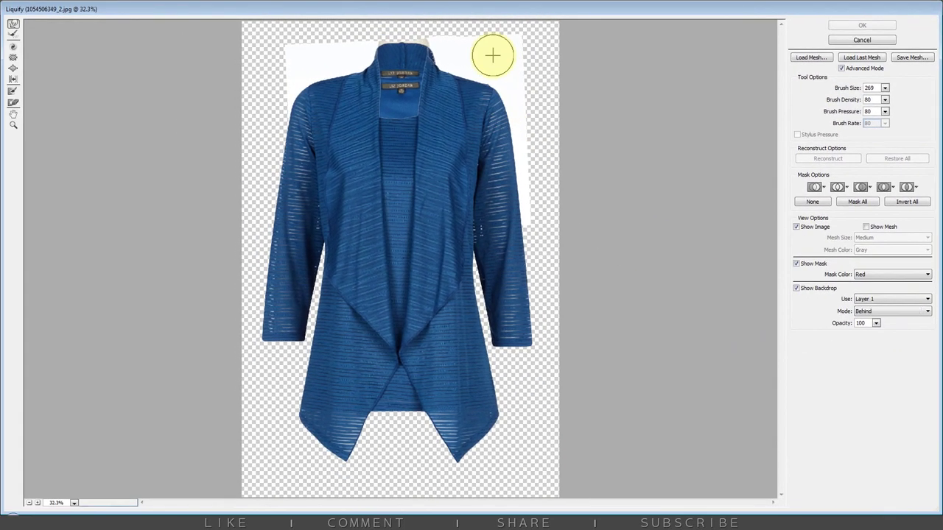
# Select Forward Warp, zoom in on the collar labels, then back out to 100%
pyautogui.click(492, 56)
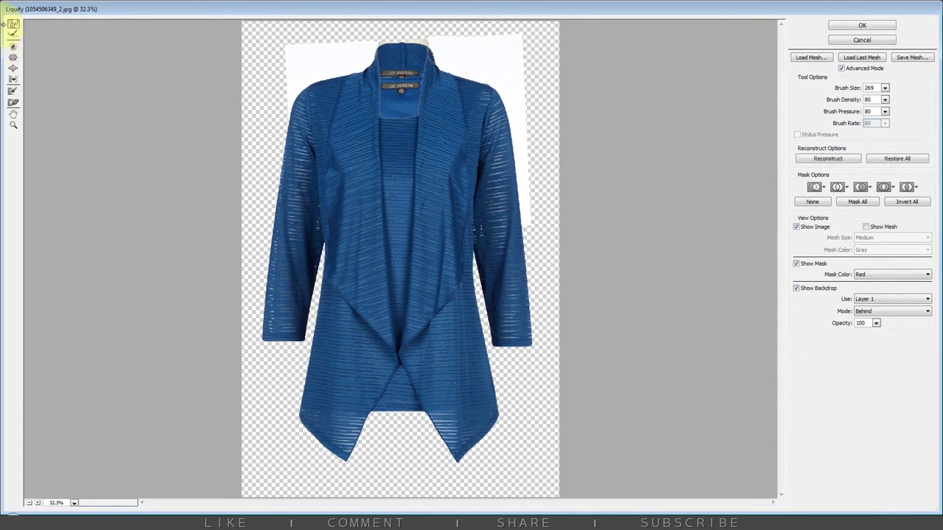
pyautogui.keyDown('ctrl'); pyautogui.click(389, 59); pyautogui.keyUp('ctrl')
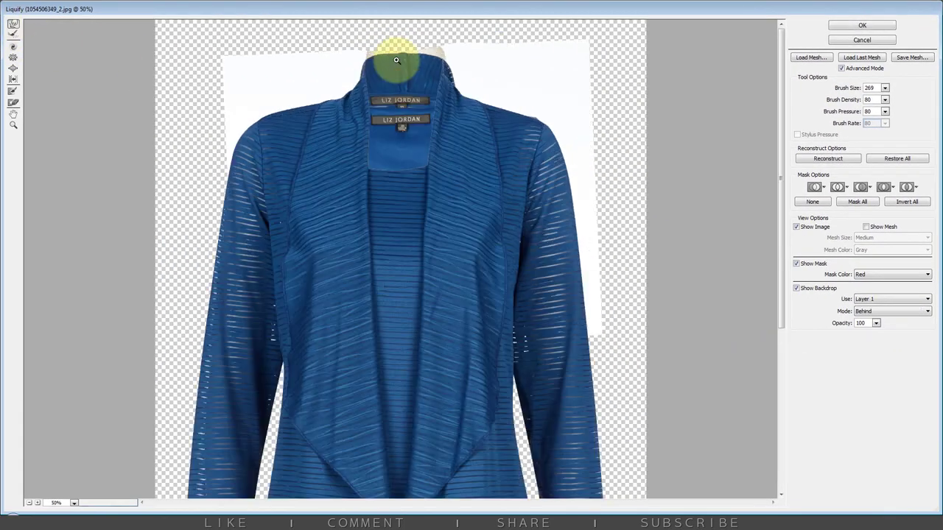
pyautogui.keyDown('ctrl'); pyautogui.click(414, 114); pyautogui.keyUp('ctrl')
pyautogui.keyDown('ctrl'); pyautogui.click(436, 110); pyautogui.keyUp('ctrl')
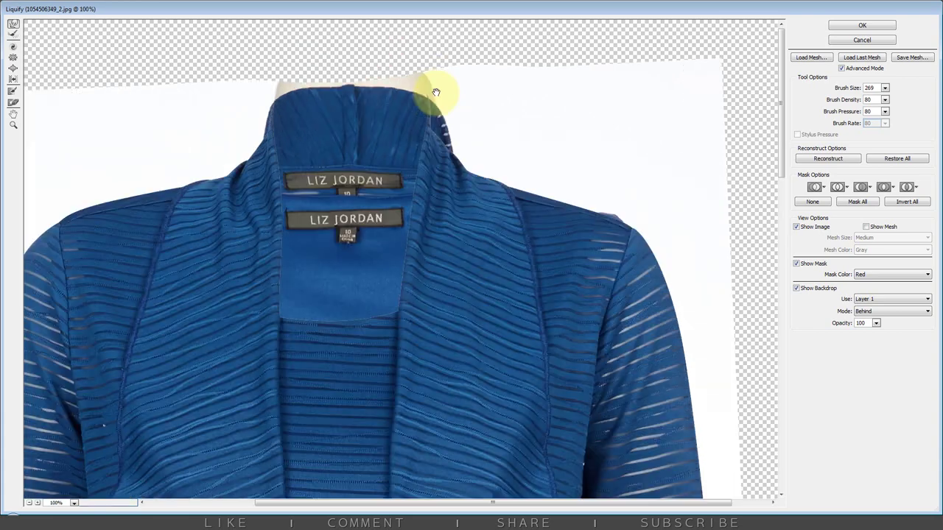
pyautogui.keyDown('ctrl'); pyautogui.click(354, 106); pyautogui.keyUp('ctrl')
pyautogui.moveTo(263, 188); pyautogui.dragTo(249, 188)
pyautogui.press('[')
pyautogui.press('[')
pyautogui.press('[')
pyautogui.press('[')
pyautogui.press('[')
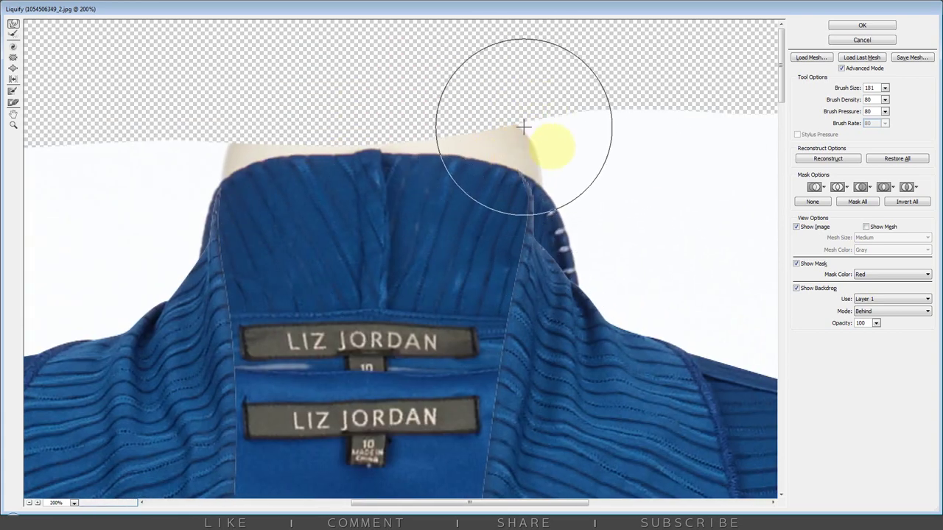
pyautogui.hotkey('ctrl', 'alt')
pyautogui.keyDown('ctrl'); pyautogui.keyDown('alt'); pyautogui.click(539, 139); pyautogui.keyUp('alt'); pyautogui.keyUp('ctrl')
# Adjust the warp brush size between 233 and 399 to cover the collar
pyautogui.press(']')
pyautogui.press(']')
pyautogui.press(']')
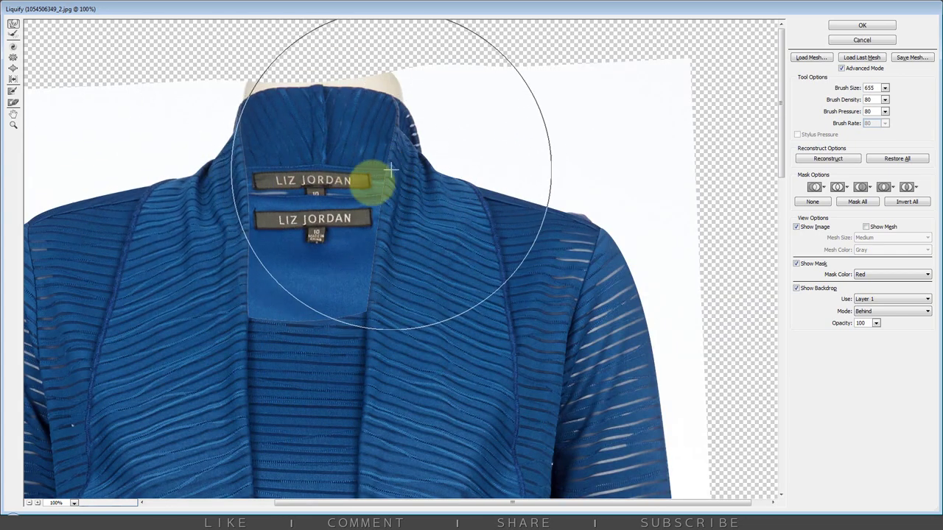
pyautogui.moveTo(251, 208); pyautogui.dragTo(352, 149)
pyautogui.scroll(3, 354, 121)
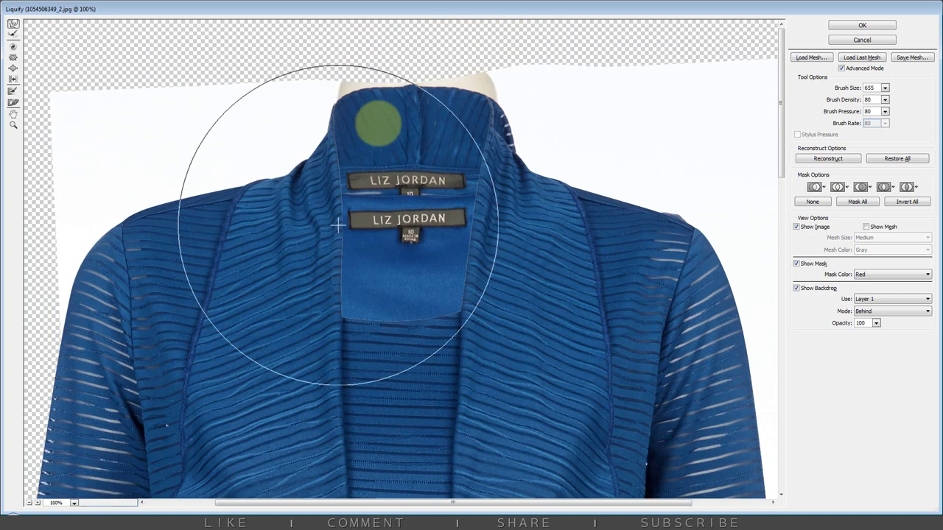
pyautogui.press('[')
pyautogui.press('[')
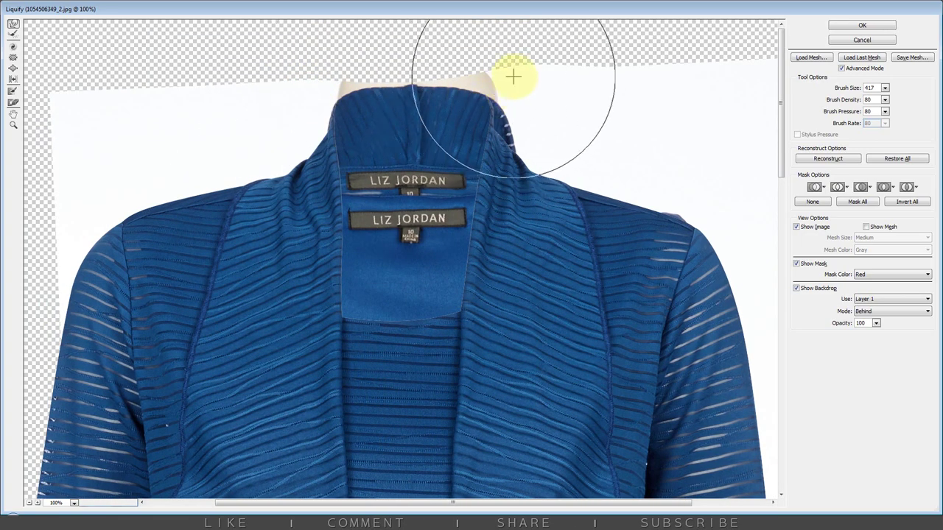
pyautogui.press('[')
pyautogui.press('[')
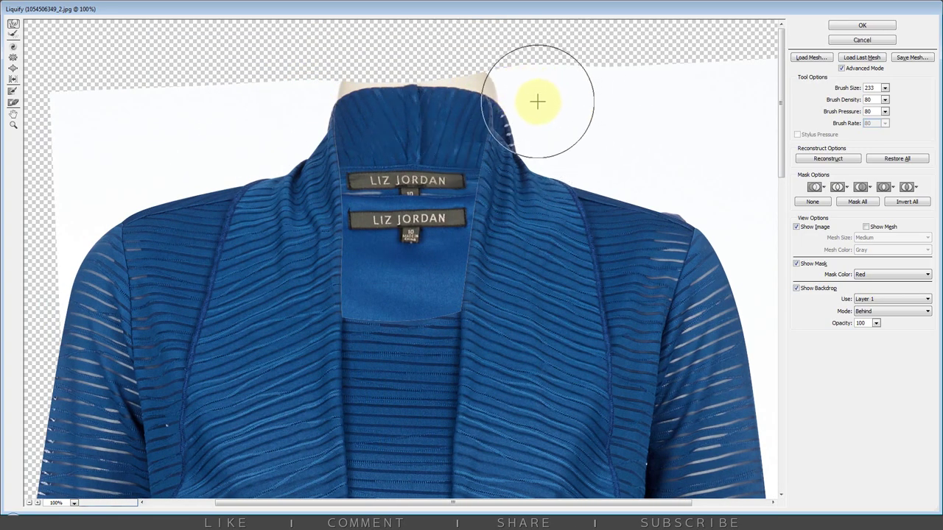
pyautogui.press(']')
pyautogui.press(']')
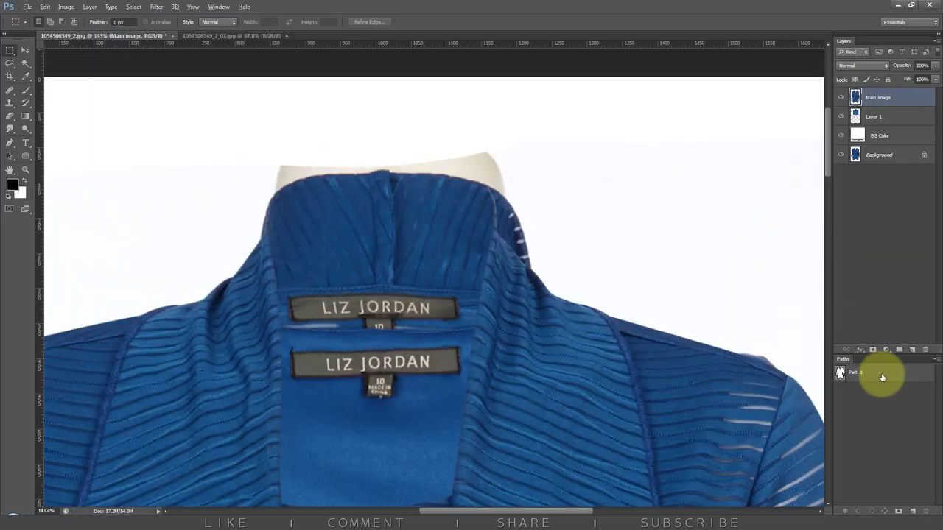
# Show then deselect the Path 1 outline, and hide Layer 1
pyautogui.click(854, 372)
pyautogui.click(905, 411)
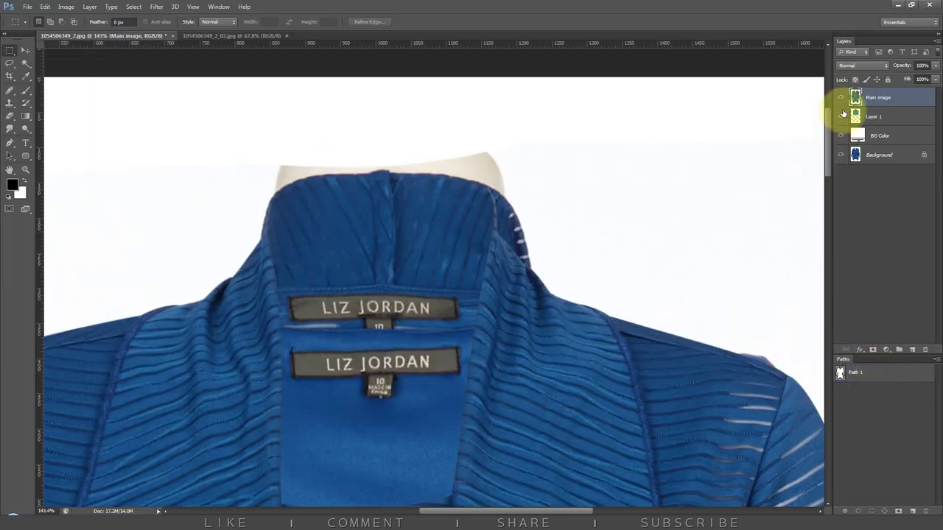
pyautogui.click(840, 117)
# Start a Pen path on the left collar edge and curve it along the collar
pyautogui.press('p')
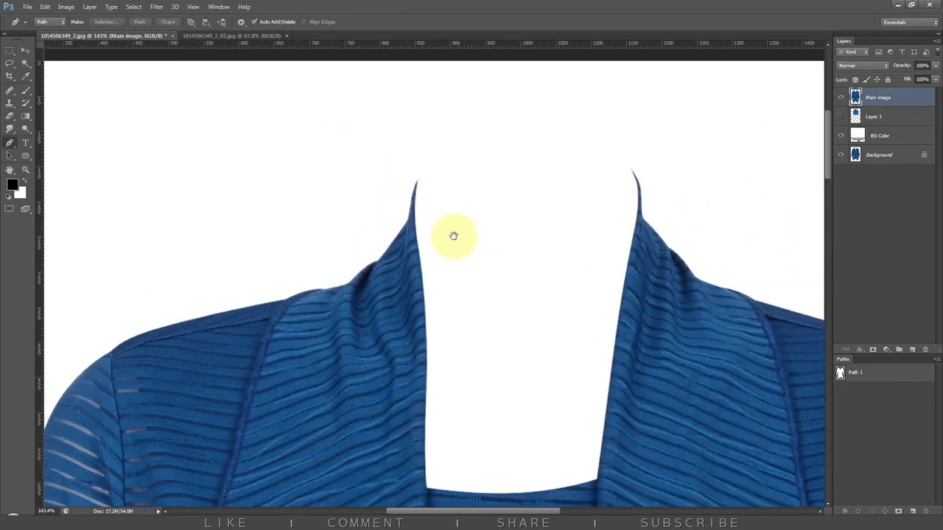
pyautogui.scroll(3, 452, 234)
pyautogui.scroll(2, 358, 312)
pyautogui.click(317, 271)
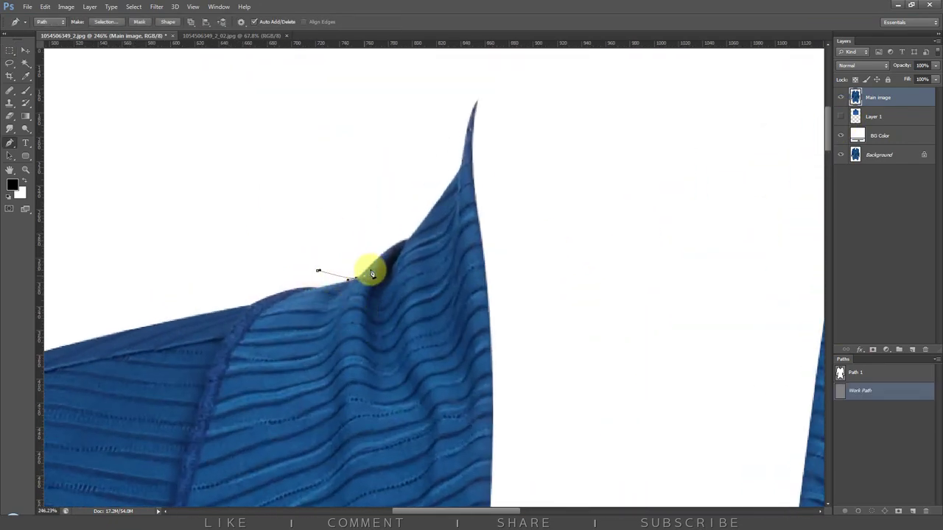
pyautogui.scroll(3, 372, 274)
pyautogui.moveTo(412, 277); pyautogui.dragTo(419, 274)
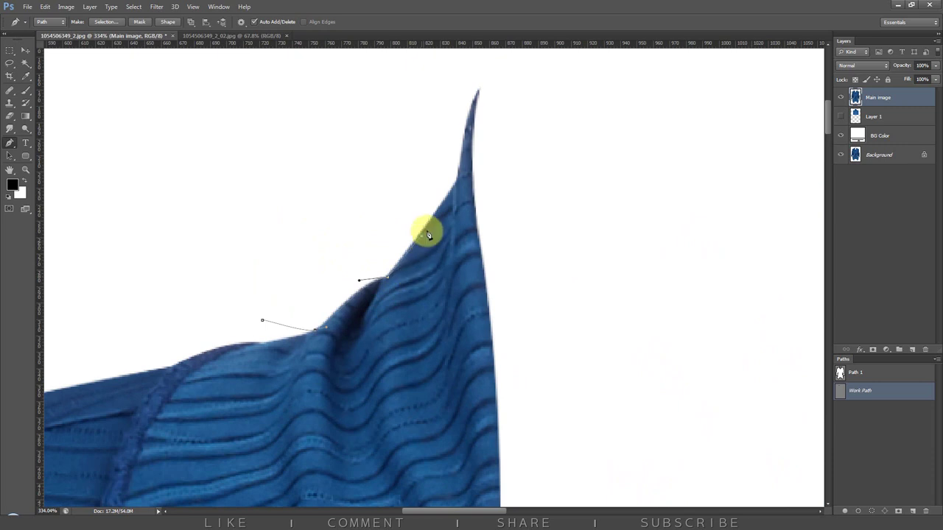
pyautogui.moveTo(457, 186); pyautogui.dragTo(413, 298)
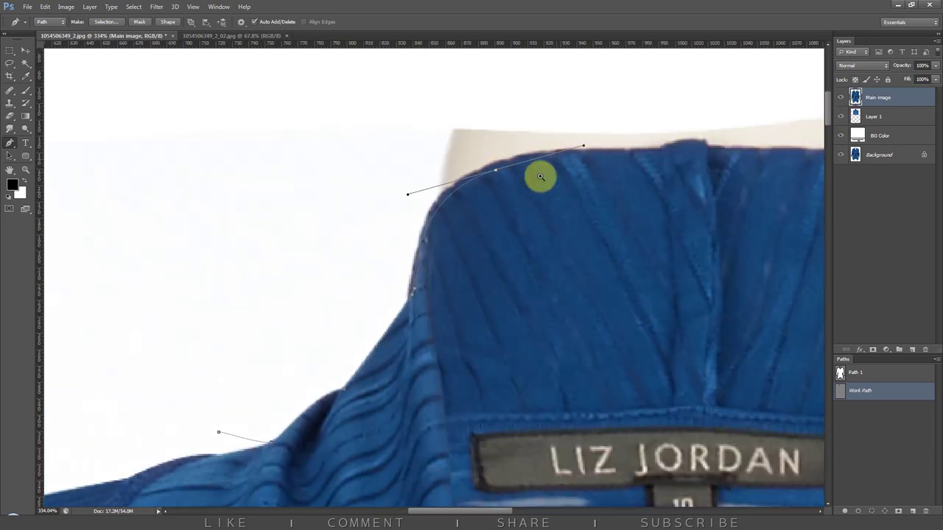
pyautogui.scroll(-3, 540, 177)
pyautogui.scroll(2, 522, 179)
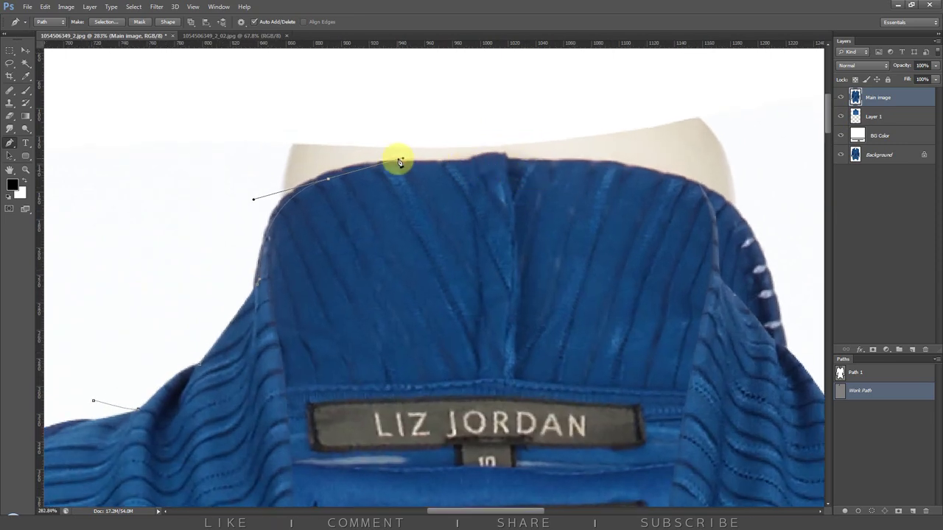
# Extend the path across the collar top, down the right collar edge and along the left shoulder
pyautogui.moveTo(611, 172); pyautogui.dragTo(679, 179)
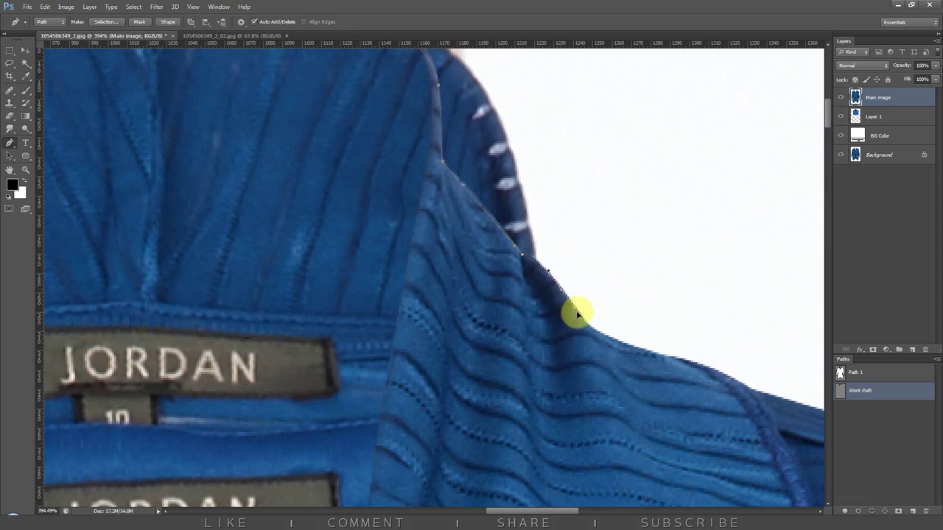
pyautogui.moveTo(574, 304); pyautogui.dragTo(609, 342)
pyautogui.scroll(-10, 648, 361)
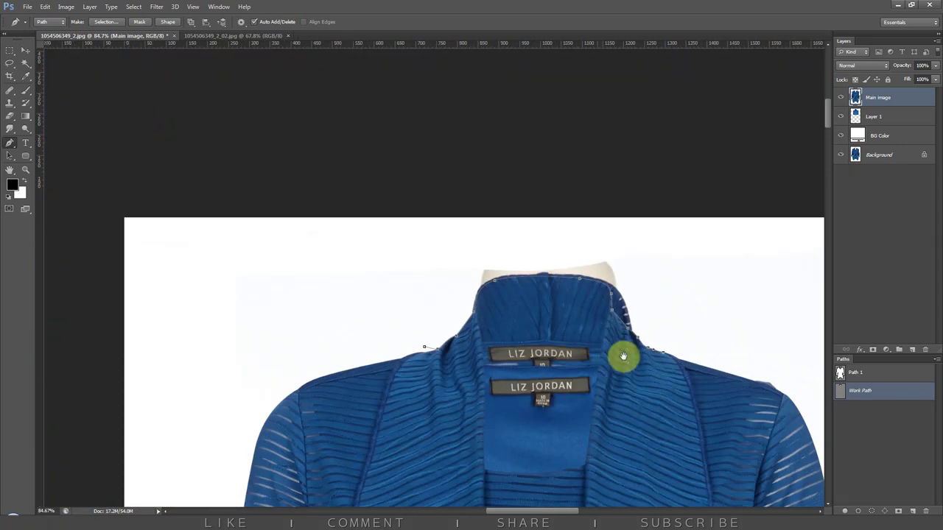
pyautogui.scroll(4, 589, 309)
pyautogui.scroll(3, 312, 277)
pyautogui.hotkey('ctrl', 'x')
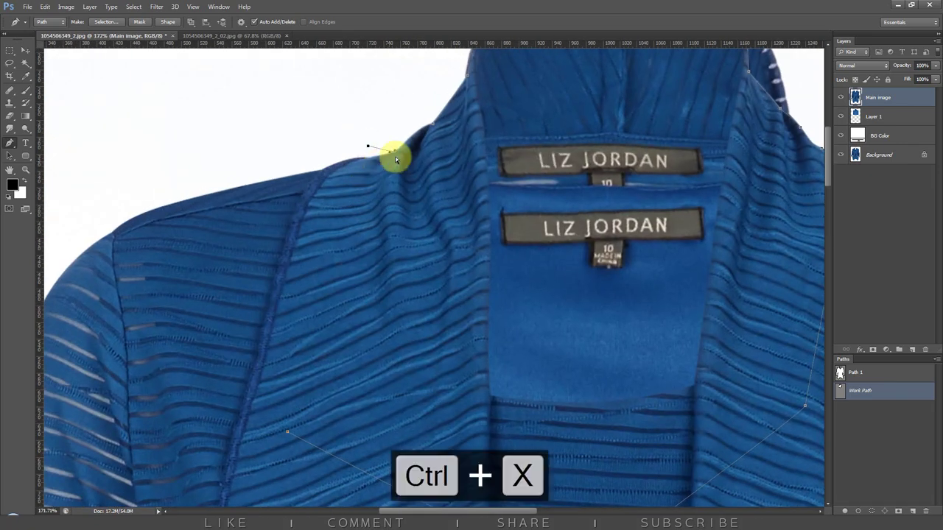
pyautogui.moveTo(396, 153); pyautogui.dragTo(371, 185)
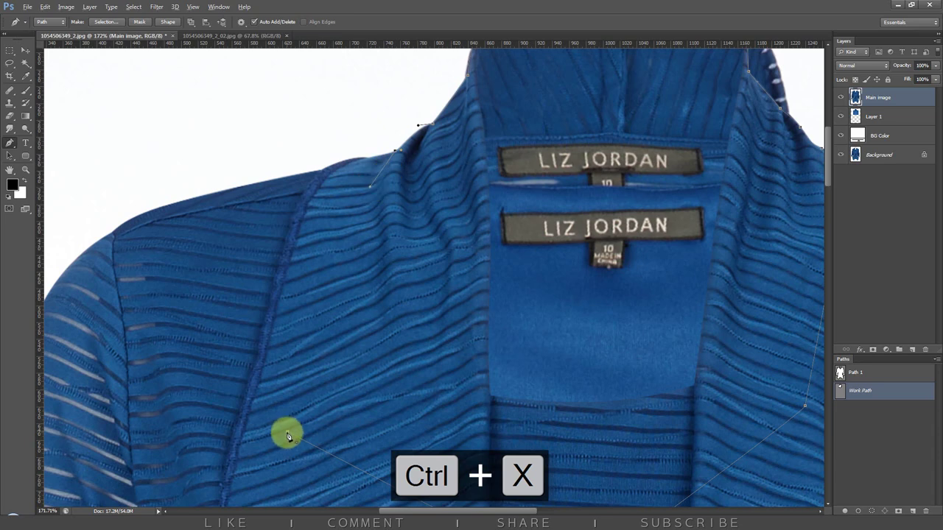
pyautogui.scroll(-2, 361, 324)
pyautogui.scroll(2, 658, 243)
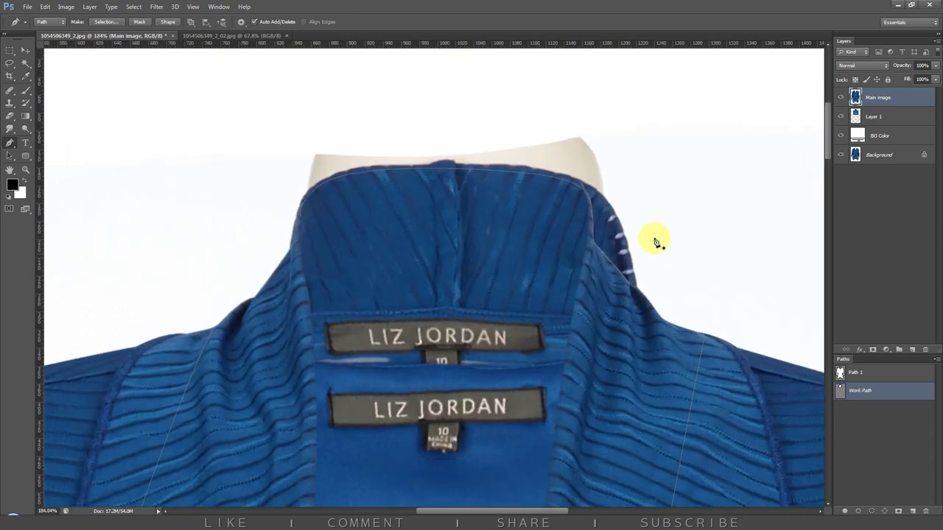
# Load the Work Path as a selection and invert it to everything outside the garment
pyautogui.keyDown('ctrl'); pyautogui.click(840, 391); pyautogui.keyUp('ctrl')
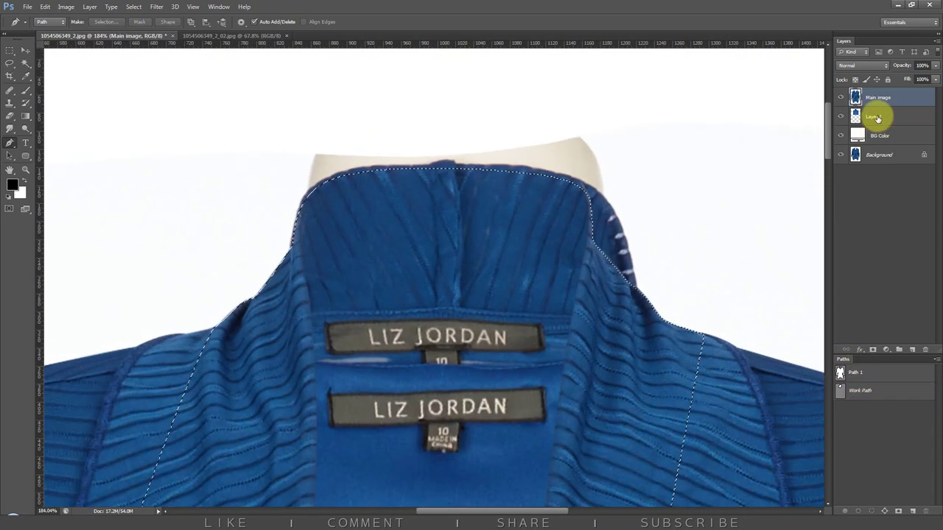
pyautogui.hotkey('ctrl', 'space')
pyautogui.moveTo(442, 233); pyautogui.dragTo(496, 242)
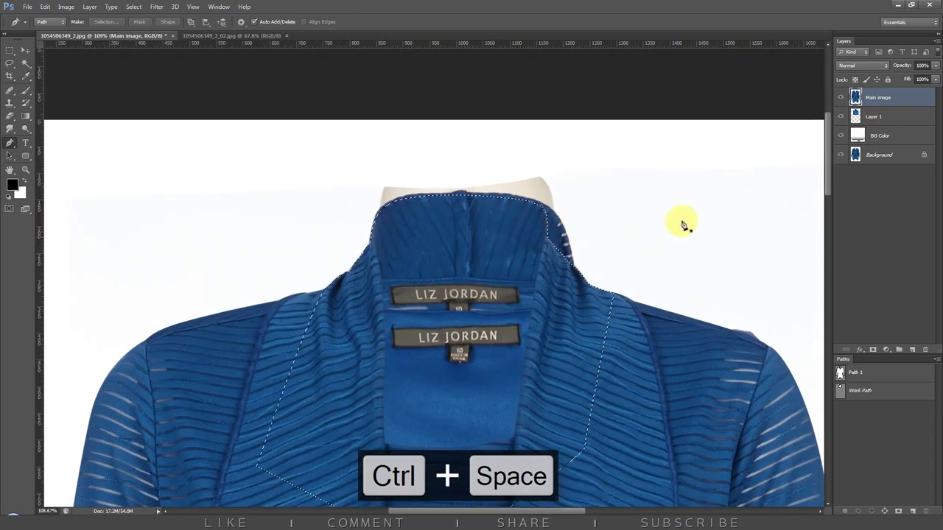
pyautogui.click(134, 7)
pyautogui.click(156, 45)
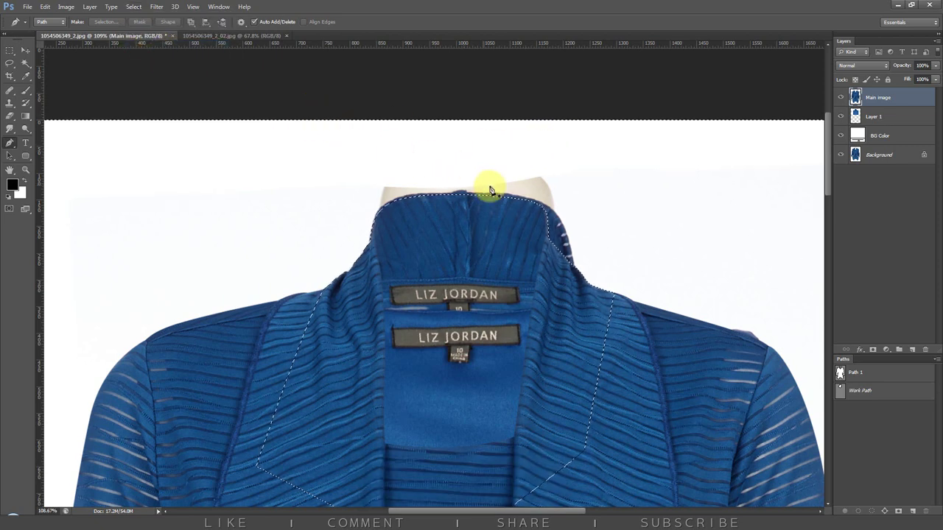
# Delete the beige mannequin neck from Layer 1, then make Main image the active layer
pyautogui.click(889, 119)
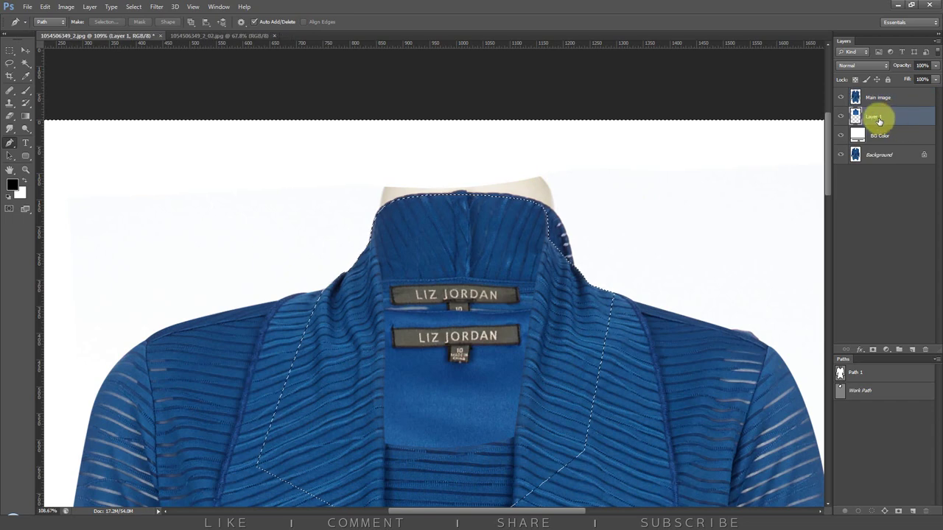
pyautogui.press('Delete')
pyautogui.scroll(5, 543, 211)
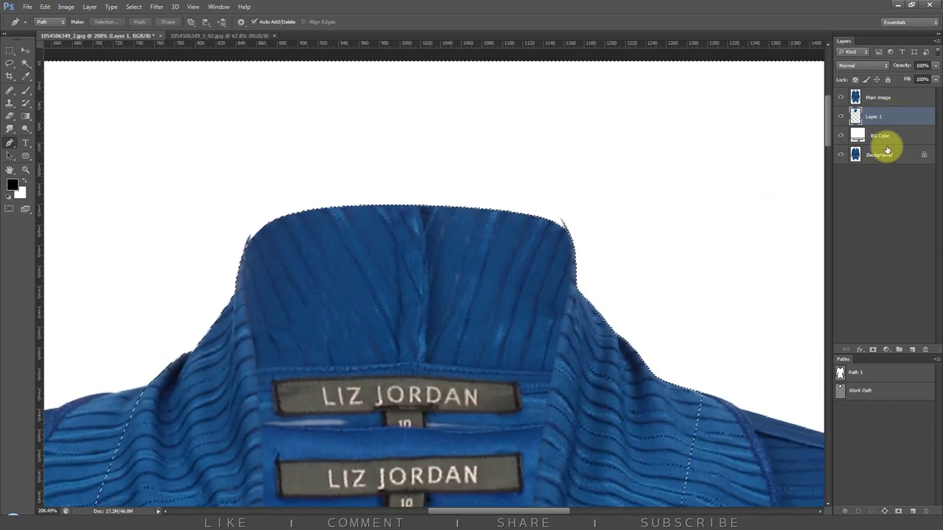
pyautogui.click(905, 101)
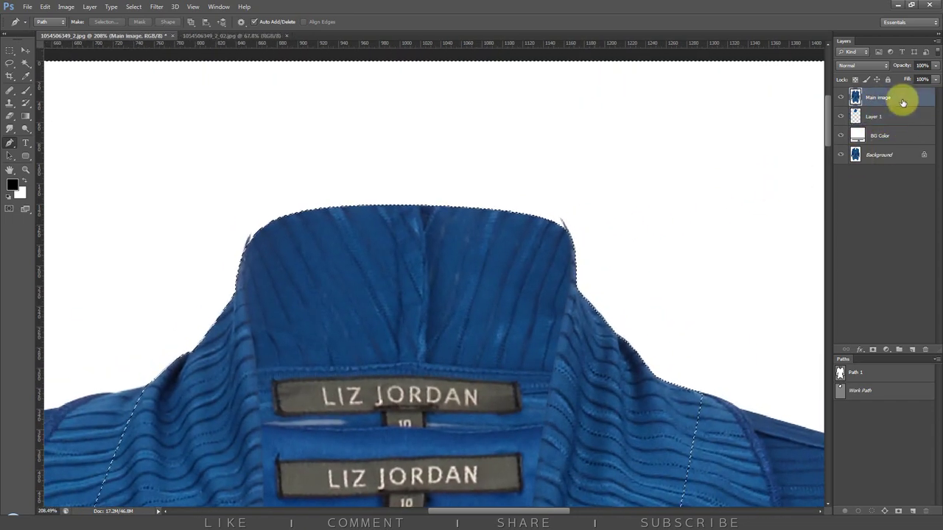
# Invert the selection back to the garment, deselect, and smooth the collar's top edge with Smudge
pyautogui.click(14, 116)
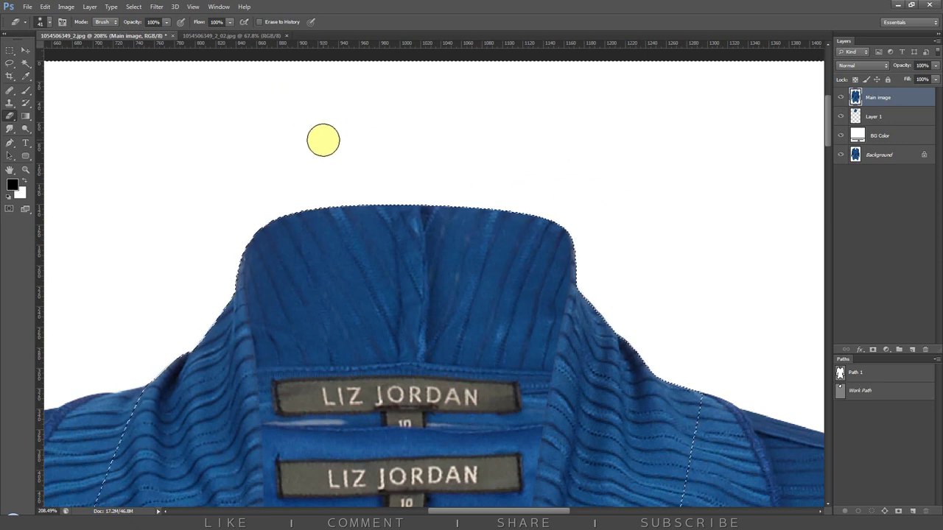
pyautogui.click(142, 8)
pyautogui.click(157, 47)
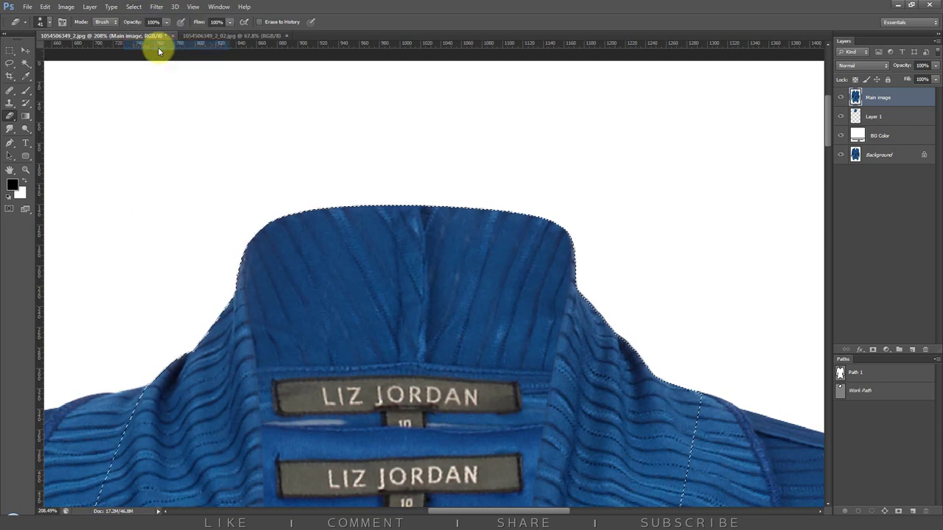
pyautogui.click(14, 129)
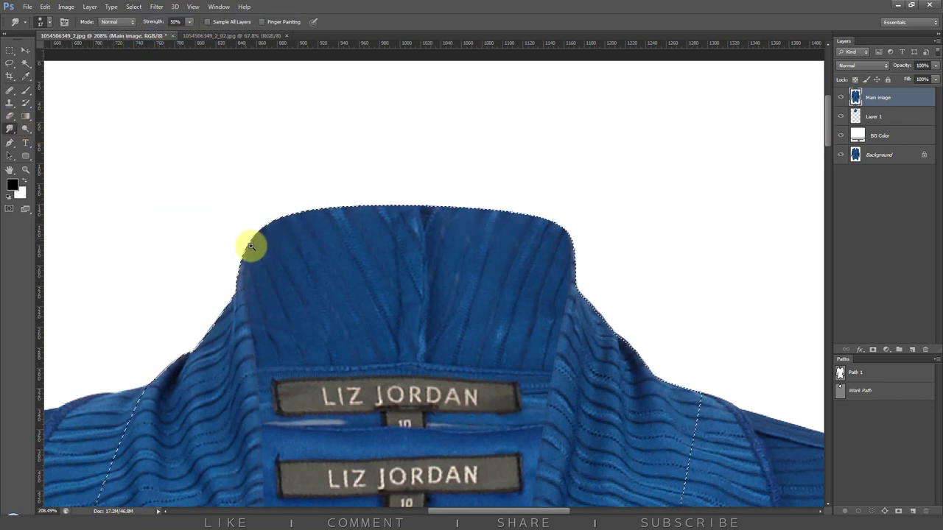
pyautogui.moveTo(250, 246); pyautogui.dragTo(656, 295)
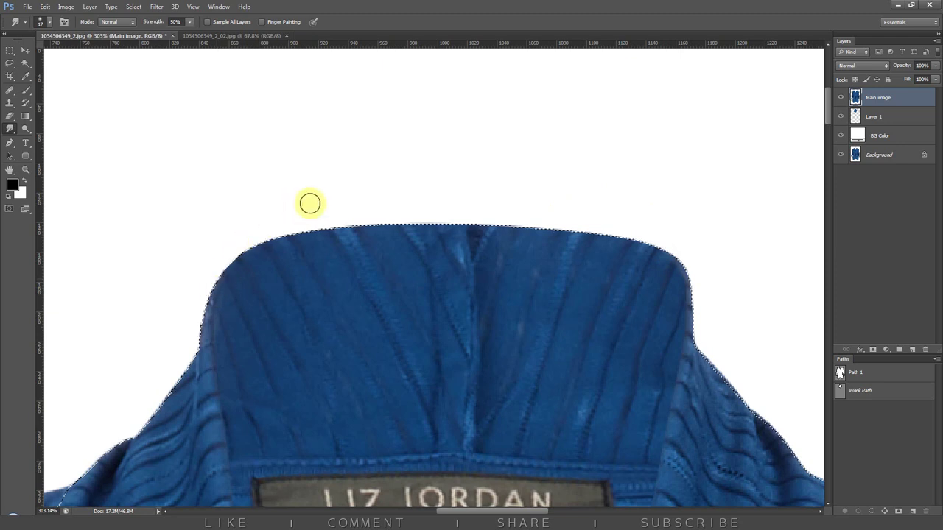
pyautogui.hotkey('ctrl', 'd')
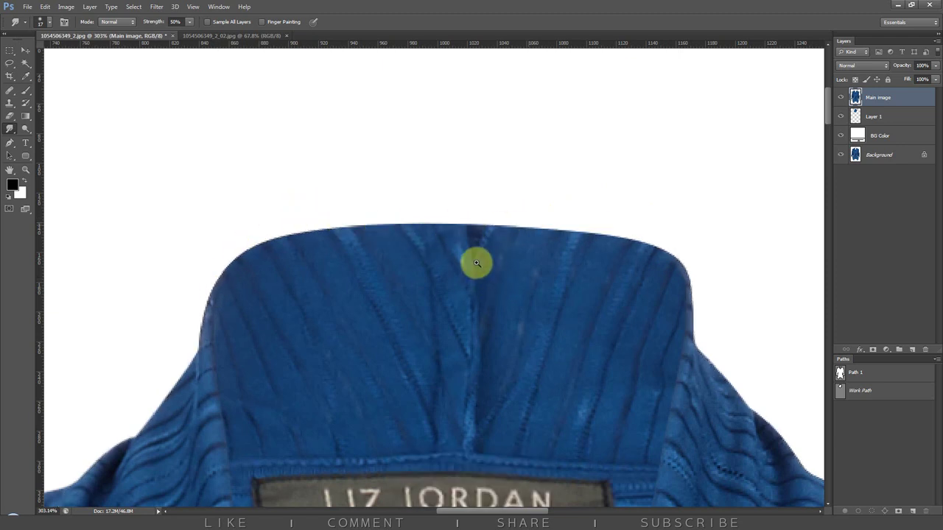
pyautogui.moveTo(467, 276)
pyautogui.mouseDown()
pyautogui.moveTo(391, 297)
pyautogui.moveTo(406, 255)
pyautogui.moveTo(391, 232)
pyautogui.mouseUp()
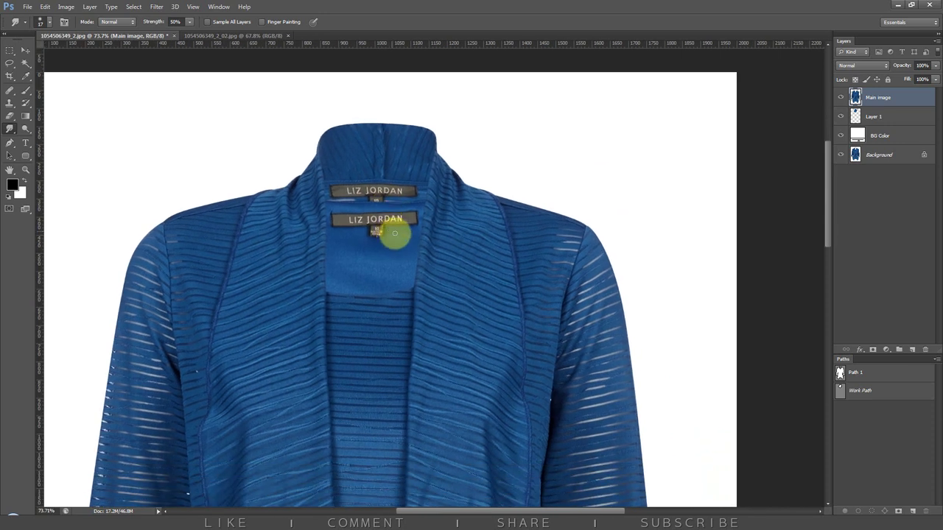
# Cancel Main image's layer style and toggle the upper layers' visibility to check the original photo
pyautogui.doubleClick(923, 101)
pyautogui.click(658, 217)
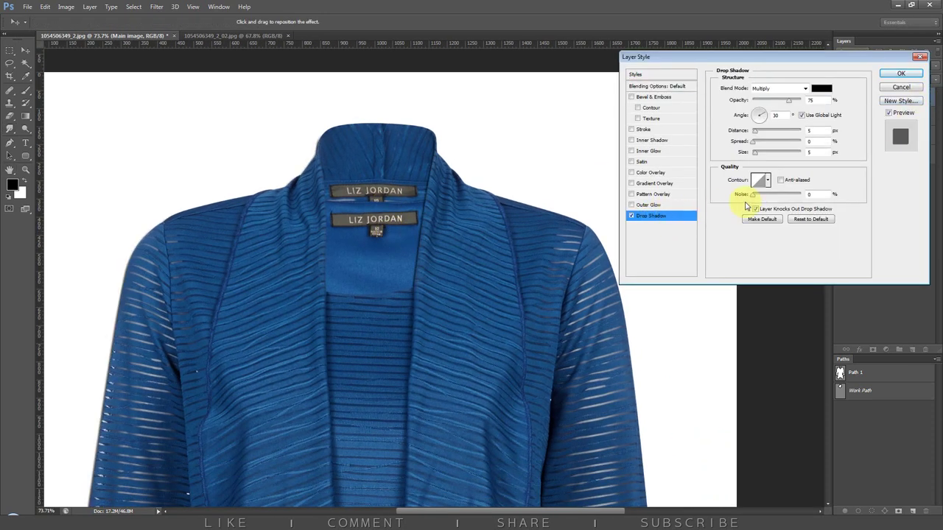
pyautogui.click(899, 88)
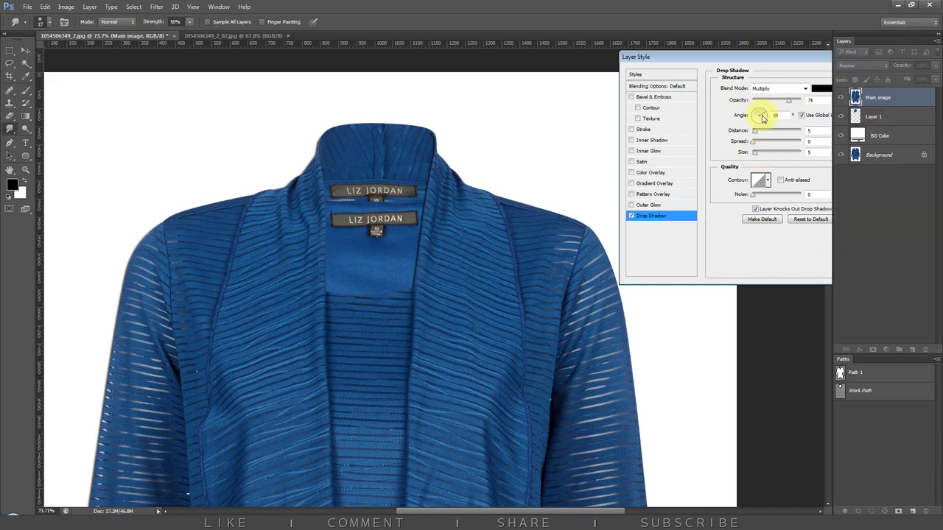
pyautogui.scroll(5, 385, 126)
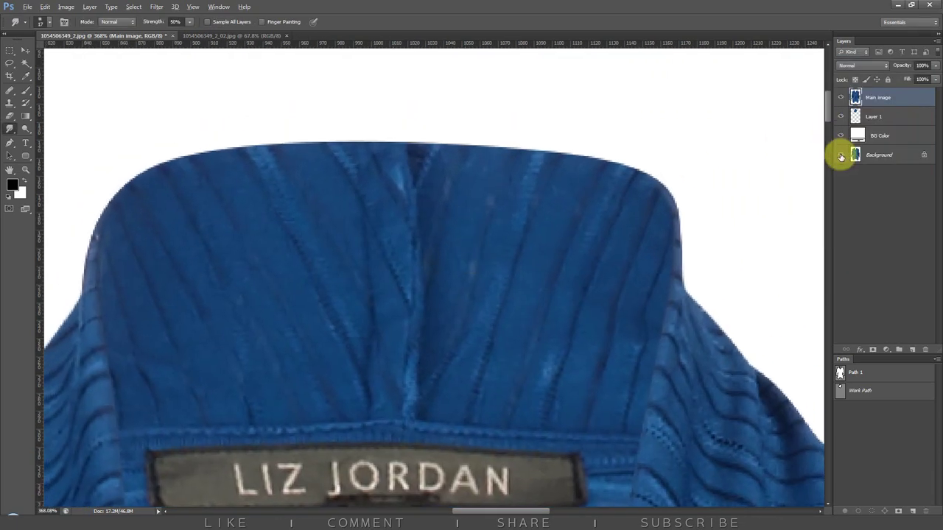
pyautogui.keyDown('alt'); pyautogui.click(840, 154); pyautogui.keyUp('alt')
pyautogui.keyDown('alt'); pyautogui.click(838, 154); pyautogui.keyUp('alt')
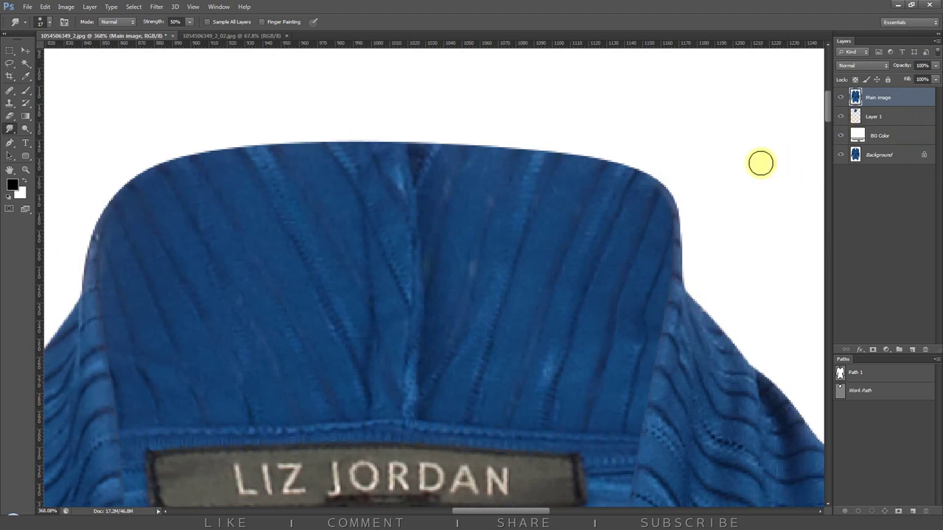
# Trace a new Pen path across the collar top and around its left side
pyautogui.press('p')
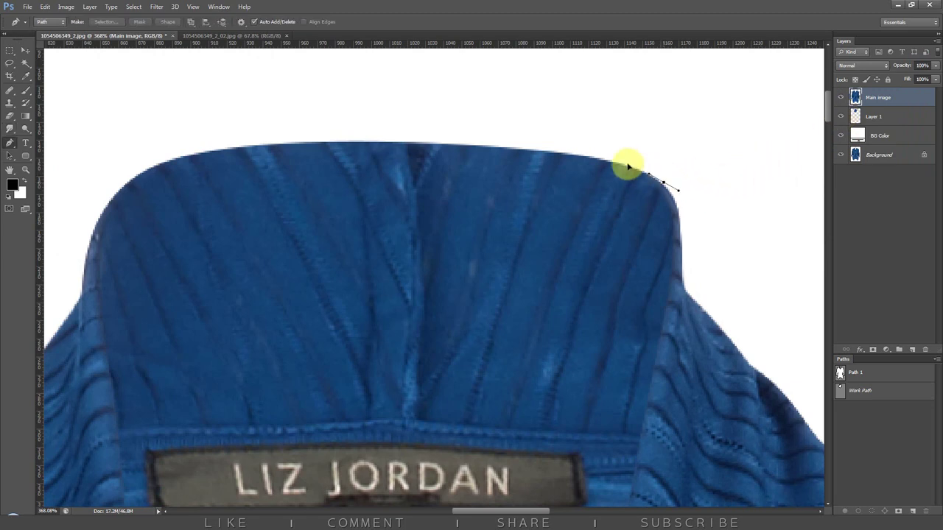
pyautogui.moveTo(662, 182); pyautogui.dragTo(609, 154)
pyautogui.moveTo(409, 151); pyautogui.dragTo(370, 156)
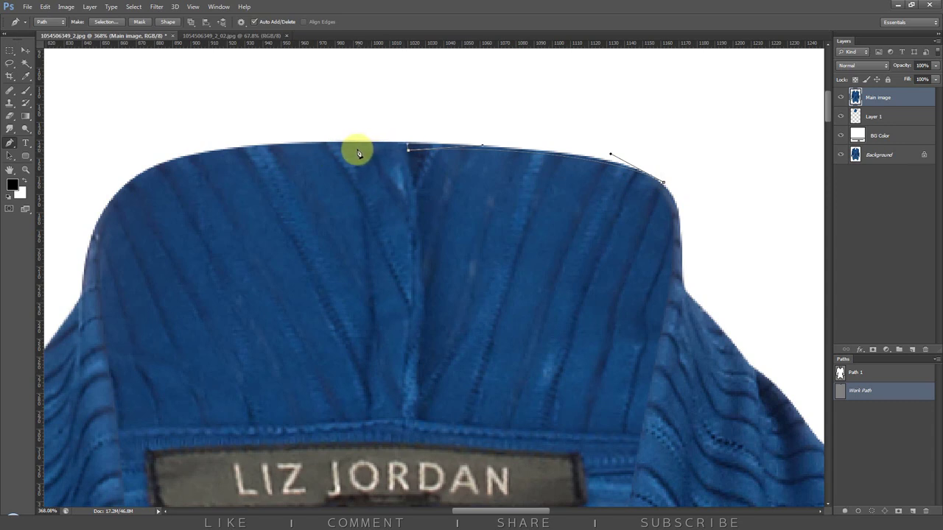
pyautogui.moveTo(354, 157); pyautogui.dragTo(301, 147)
pyautogui.moveTo(140, 172); pyautogui.dragTo(99, 193)
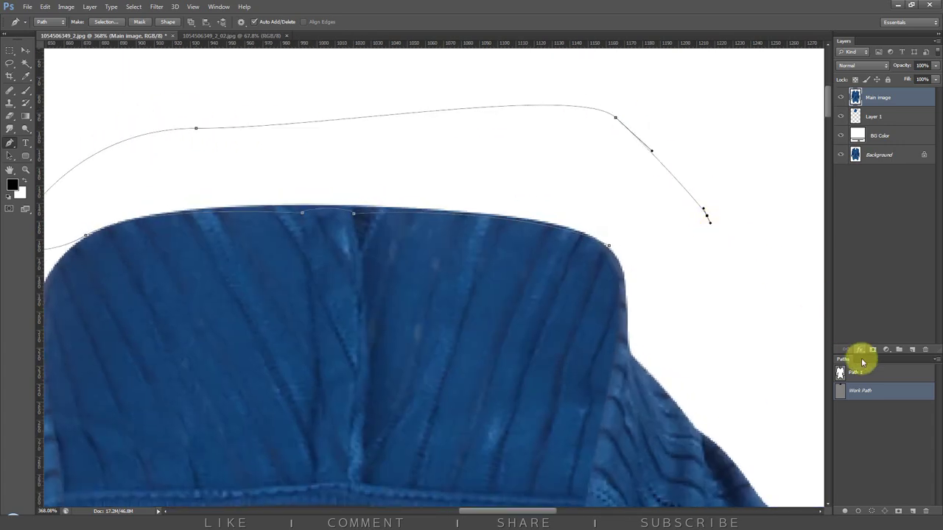
# Load the collar path as a selection on Layer 1, release it, and reselect Main image
pyautogui.keyDown('ctrl'); pyautogui.click(840, 391); pyautogui.keyUp('ctrl')
pyautogui.click(870, 116)
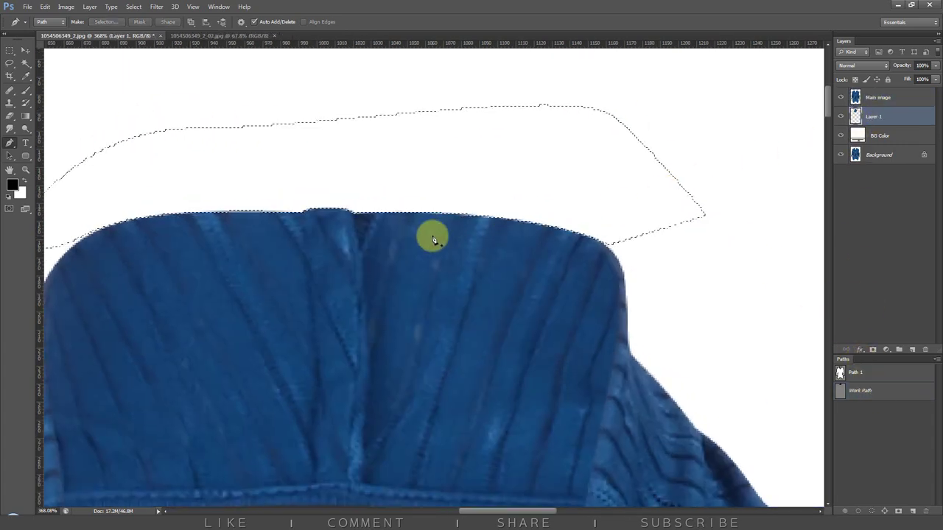
pyautogui.hotkey('ctrl', 'd')
pyautogui.scroll(-8, 369, 262)
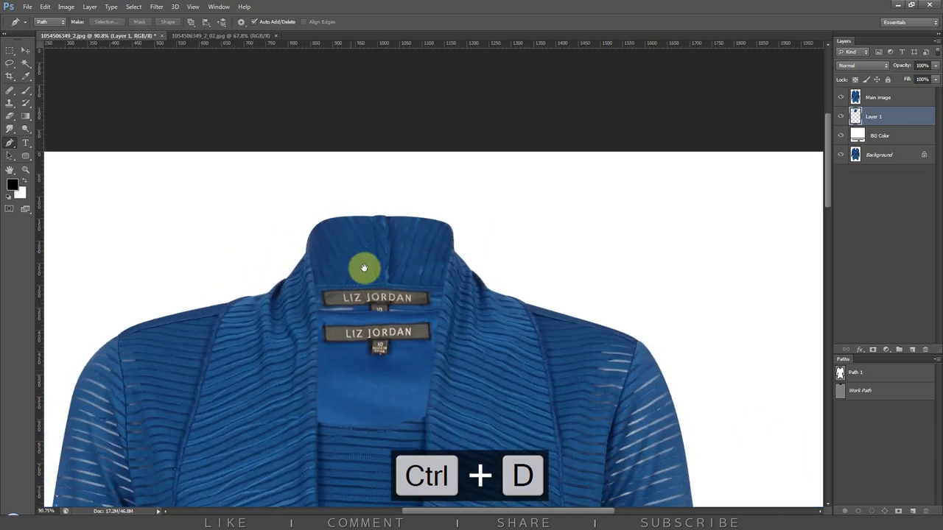
pyautogui.moveTo(364, 267); pyautogui.dragTo(373, 199)
pyautogui.scroll(-3, 353, 221)
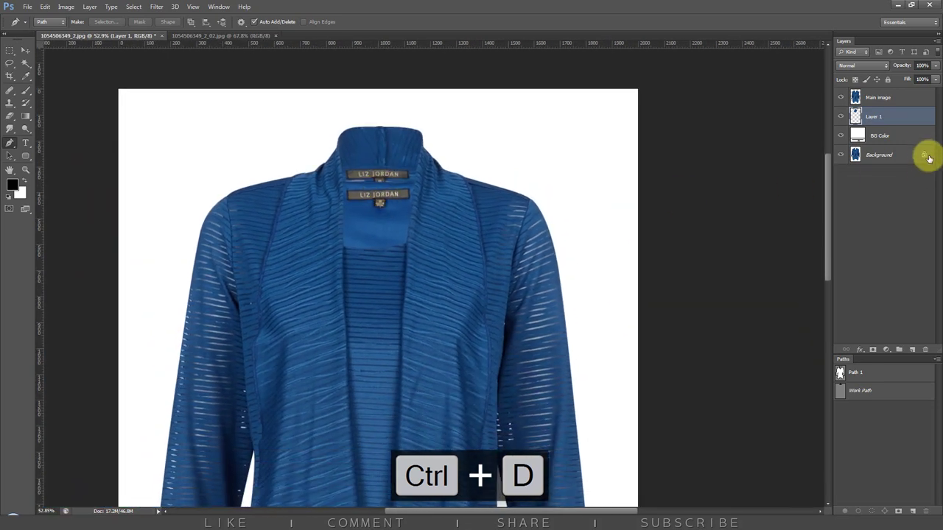
pyautogui.click(921, 101)
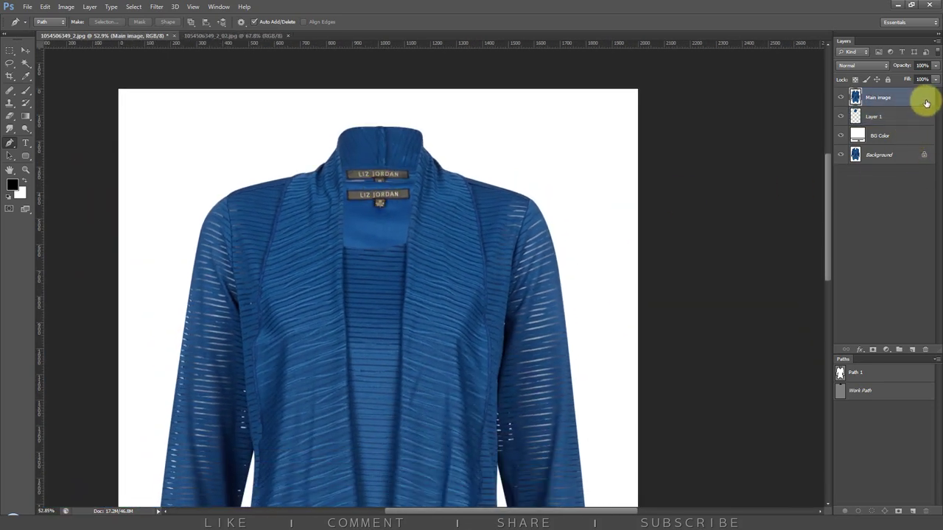
# Add a 103 px, 100% opacity dark navy (001a33) drop shadow to Main image
pyautogui.doubleClick(926, 103)
pyautogui.click(652, 218)
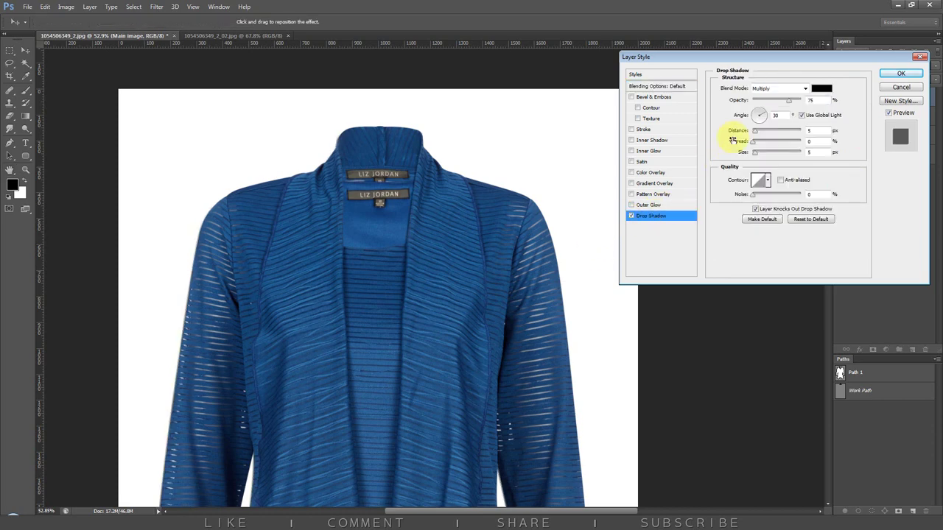
pyautogui.moveTo(754, 152); pyautogui.dragTo(772, 156)
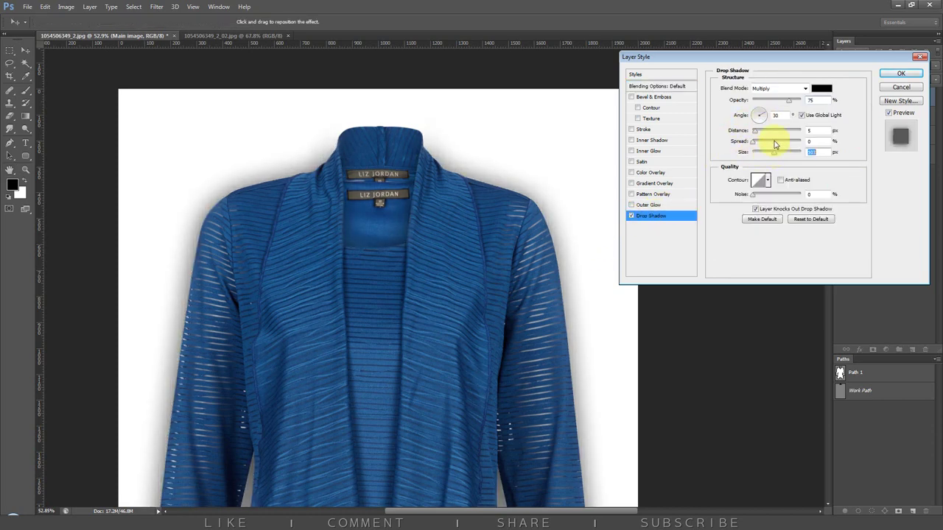
pyautogui.moveTo(788, 105); pyautogui.dragTo(828, 101)
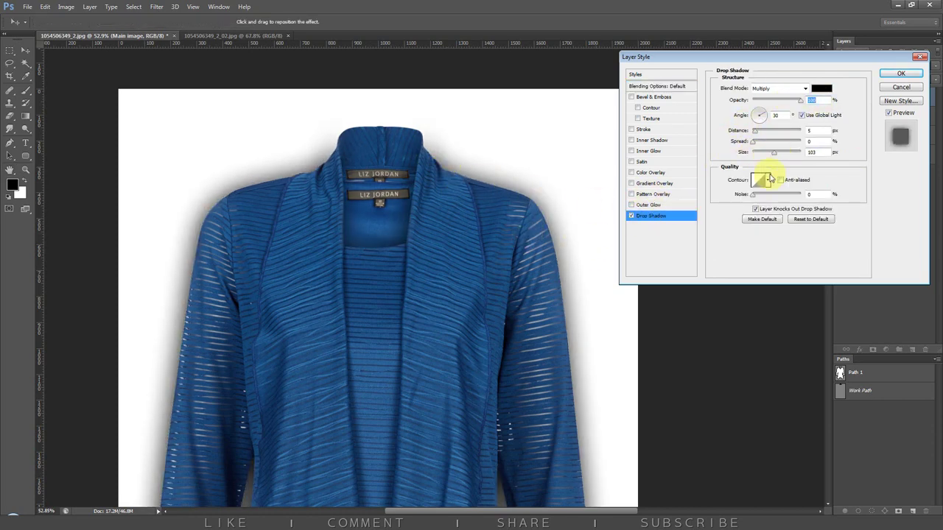
pyautogui.click(823, 88)
pyautogui.click(272, 293)
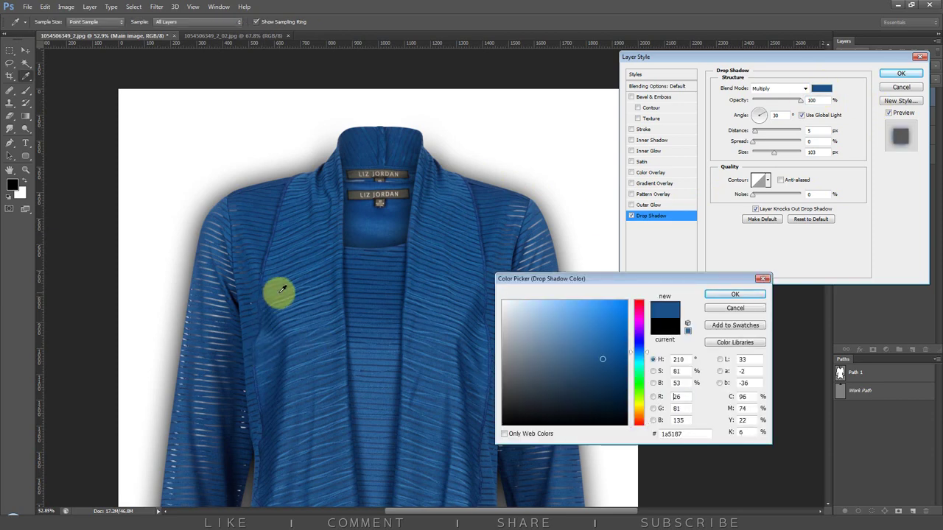
pyautogui.click(619, 389)
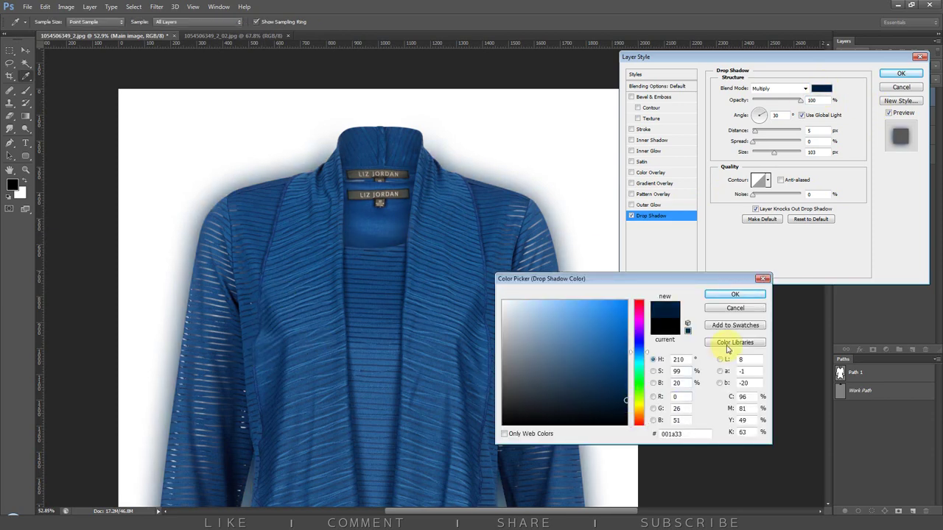
pyautogui.click(733, 294)
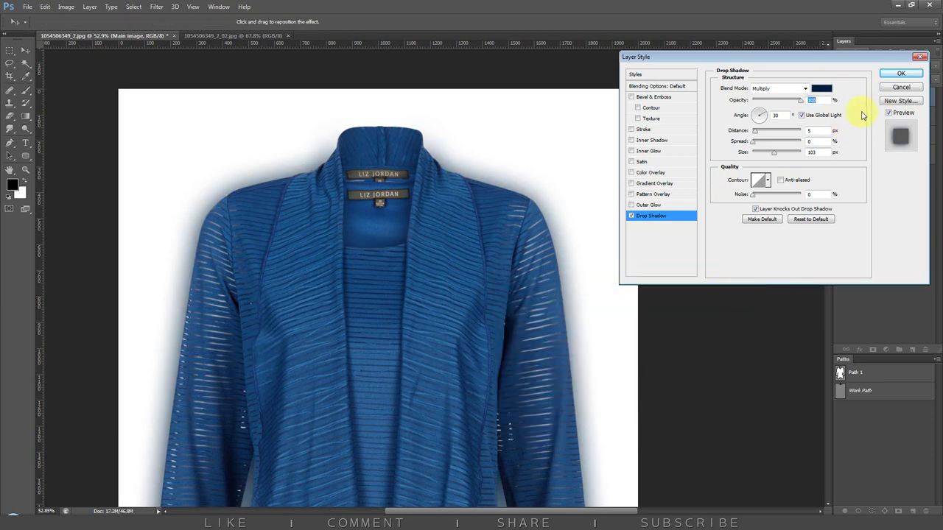
# Apply the drop shadow and split it onto its own 'Main image's Drop Shadow' layer
pyautogui.click(900, 73)
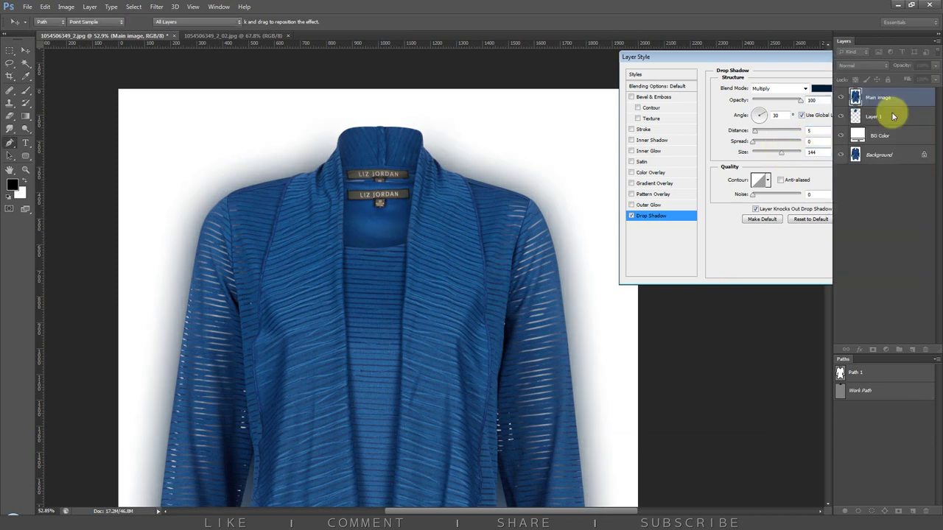
pyautogui.rightClick(879, 118)
pyautogui.click(863, 324)
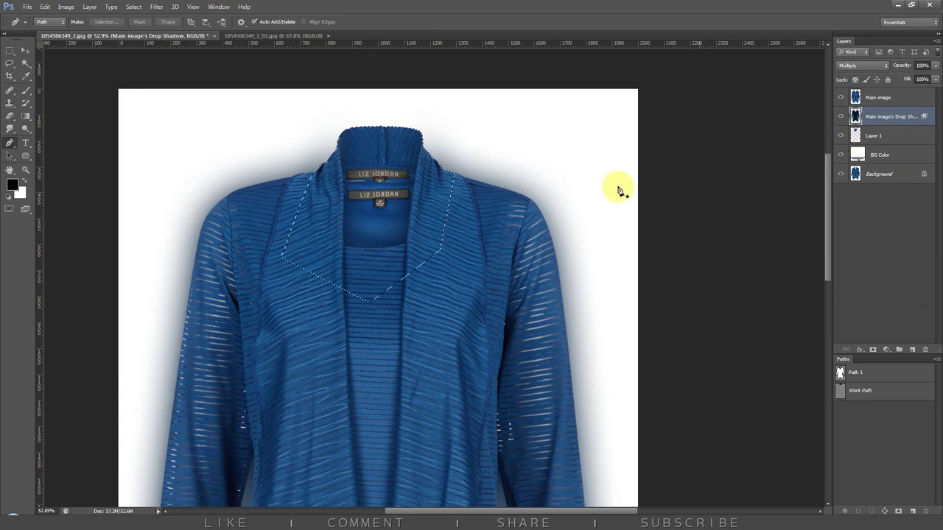
pyautogui.scroll(5, 442, 192)
pyautogui.moveTo(444, 171); pyautogui.dragTo(434, 150)
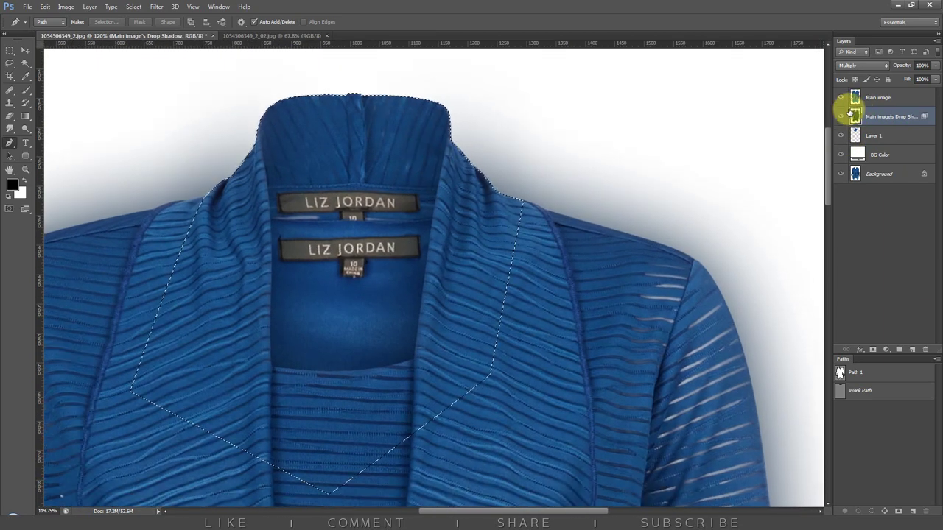
pyautogui.click(840, 117)
pyautogui.click(840, 116)
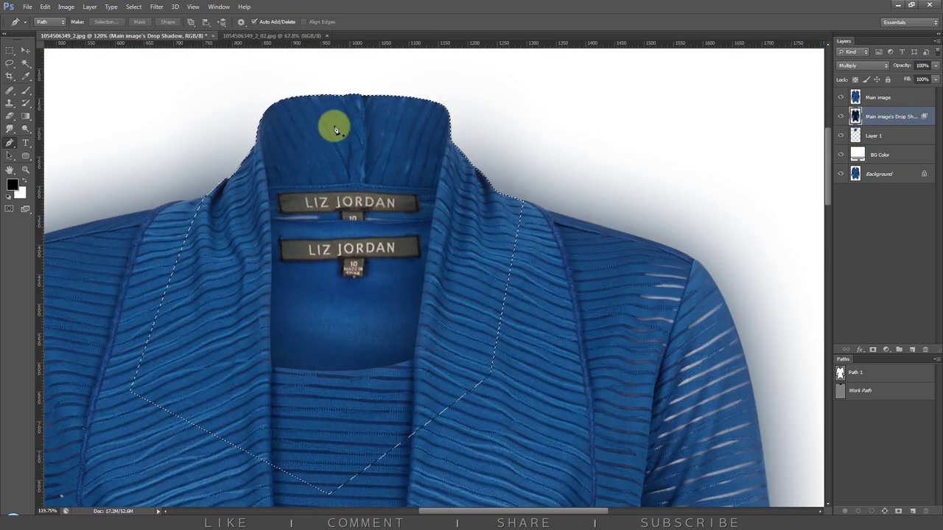
# Delete the shadow glow around the collar area and deselect
pyautogui.click(133, 7)
pyautogui.press('Escape')
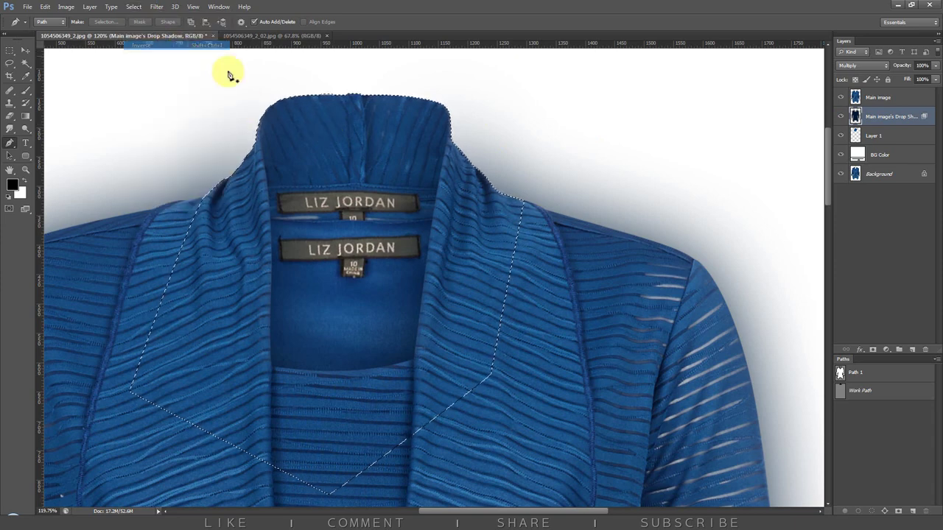
pyautogui.moveTo(458, 147); pyautogui.dragTo(454, 245)
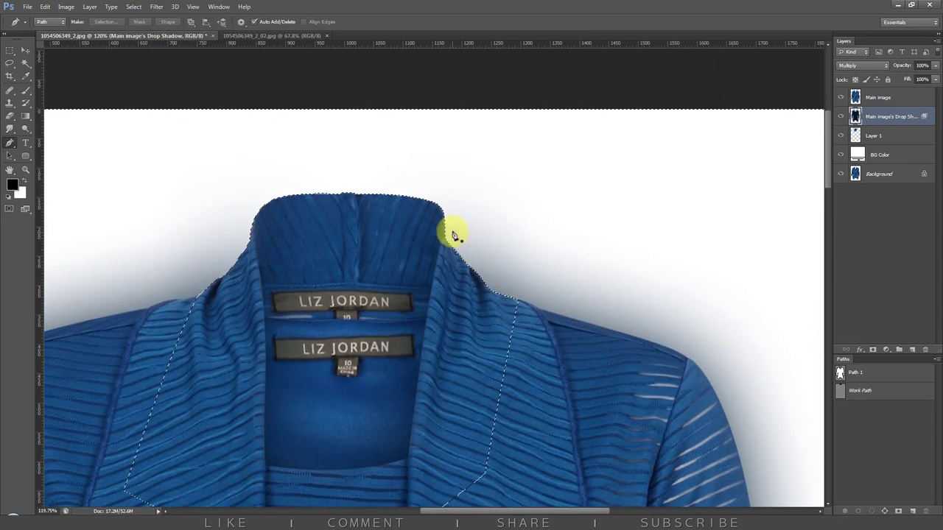
pyautogui.press('Delete')
pyautogui.hotkey('ctrl', 'd')
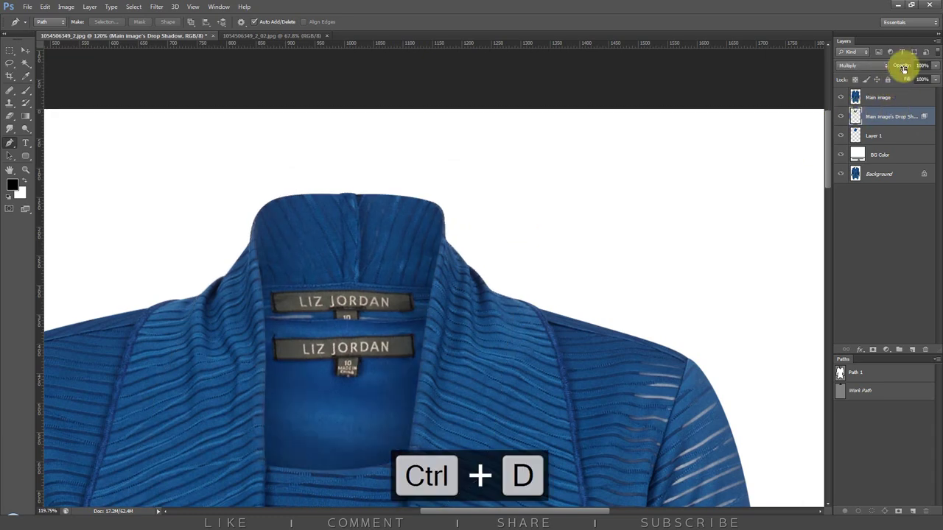
# Lower the shadow layer's opacity to 64% and compare it hidden and shown
pyautogui.moveTo(904, 67); pyautogui.dragTo(889, 65)
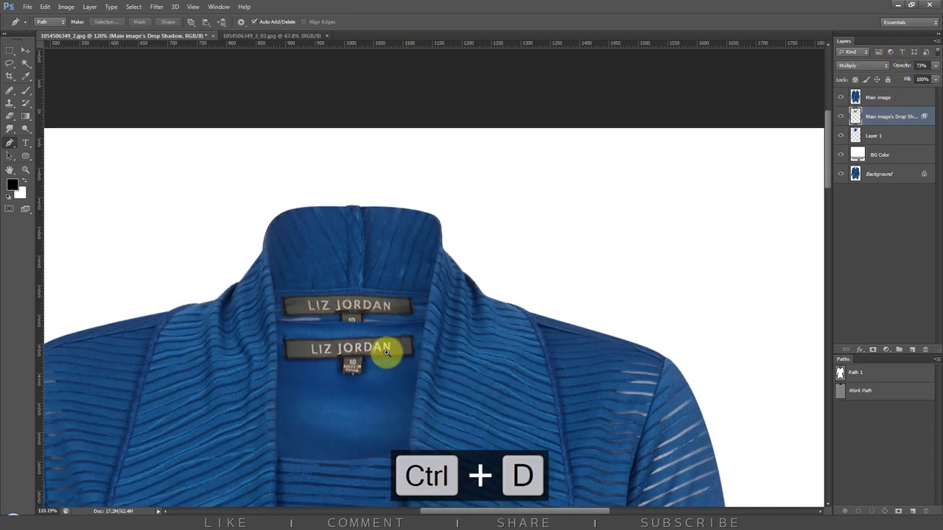
pyautogui.scroll(-3, 383, 339)
pyautogui.scroll(-2, 381, 330)
pyautogui.click(841, 116)
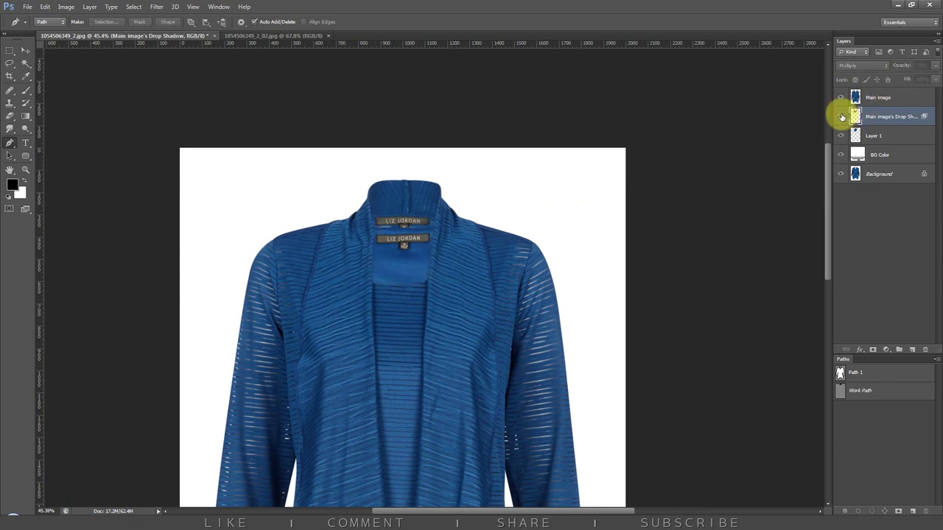
pyautogui.click(841, 115)
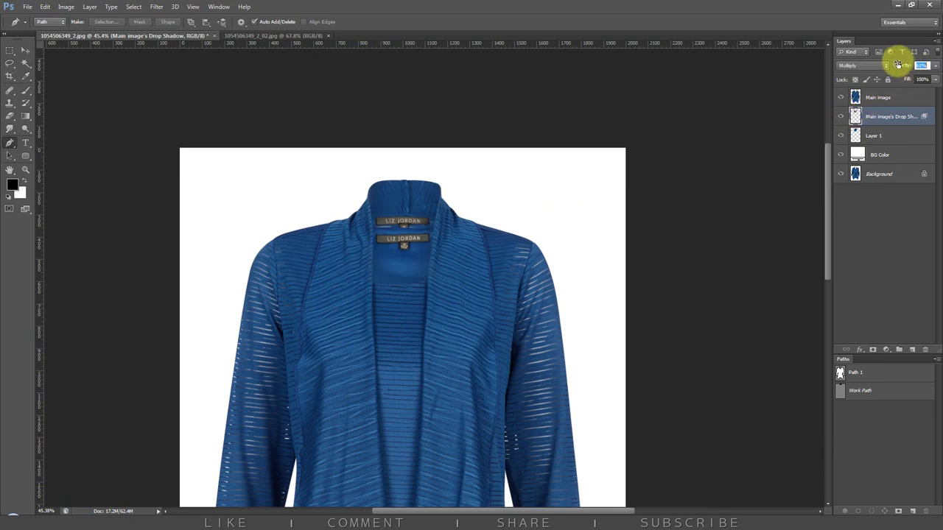
pyautogui.scroll(-4, 458, 236)
pyautogui.scroll(-1, 446, 277)
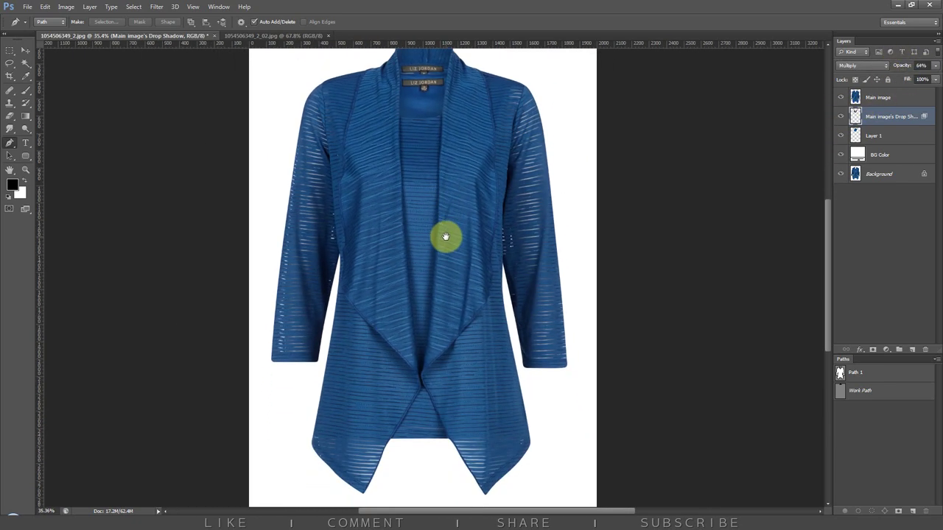
# Group Main image, its drop shadow, Layer 1 and BG Color into Group 1, then check it
pyautogui.hotkey('alt', ']')
pyautogui.keyDown('shift'); pyautogui.click(885, 138); pyautogui.keyUp('shift')
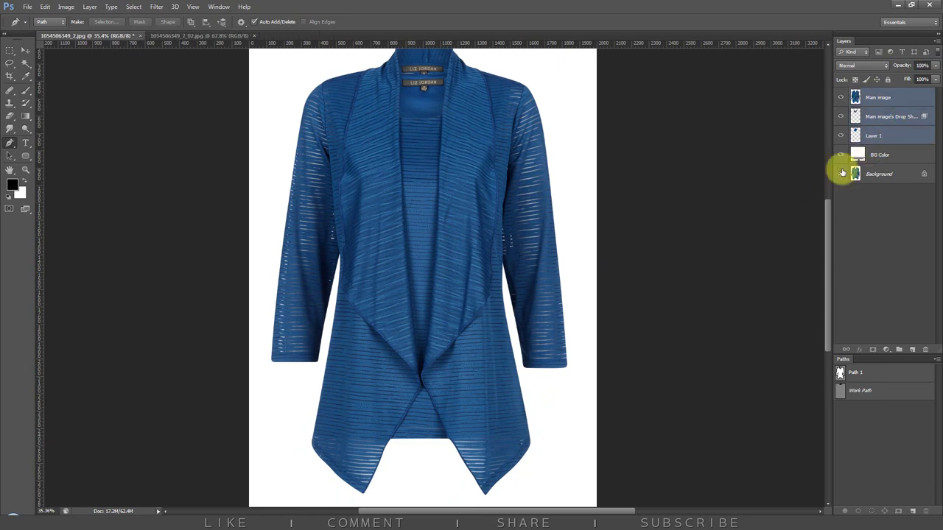
pyautogui.scroll(2, 649, 245)
pyautogui.keyDown('shift'); pyautogui.click(886, 155); pyautogui.keyUp('shift')
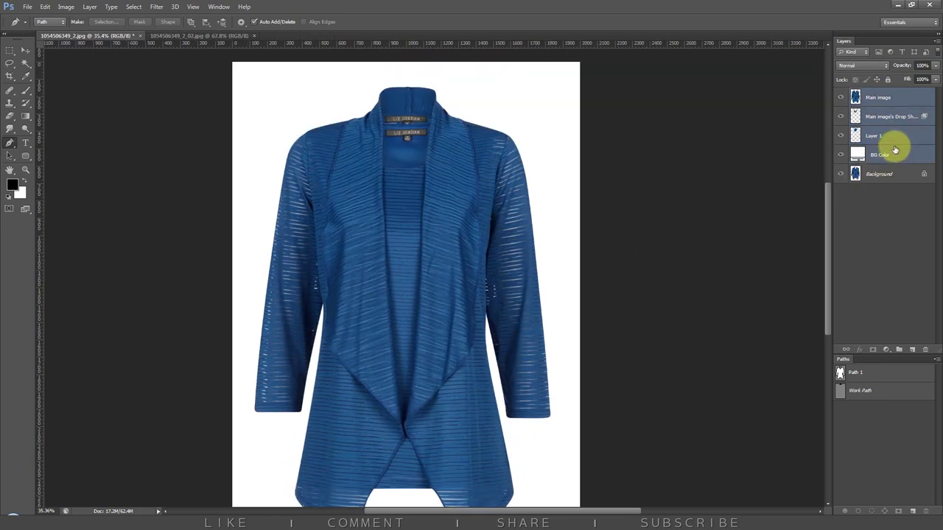
pyautogui.rightClick(895, 152)
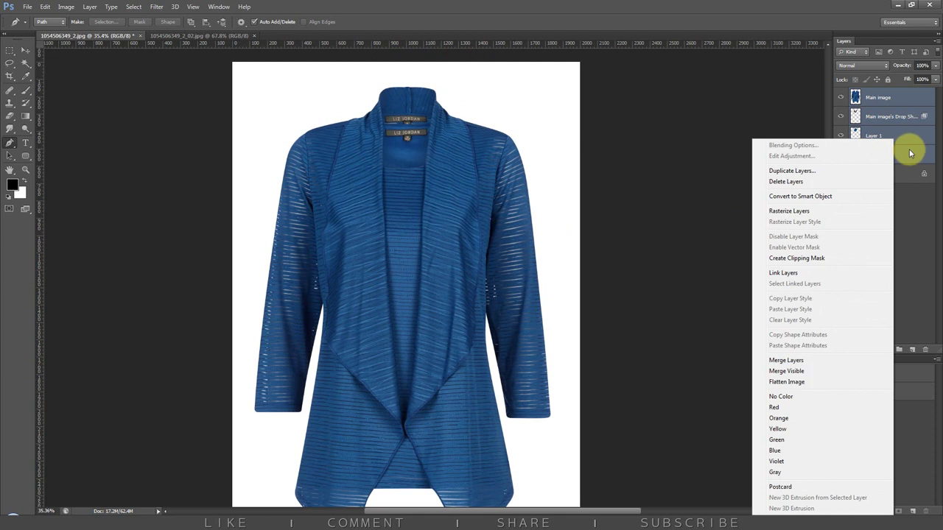
pyautogui.click(881, 153)
pyautogui.moveTo(881, 154); pyautogui.dragTo(899, 351)
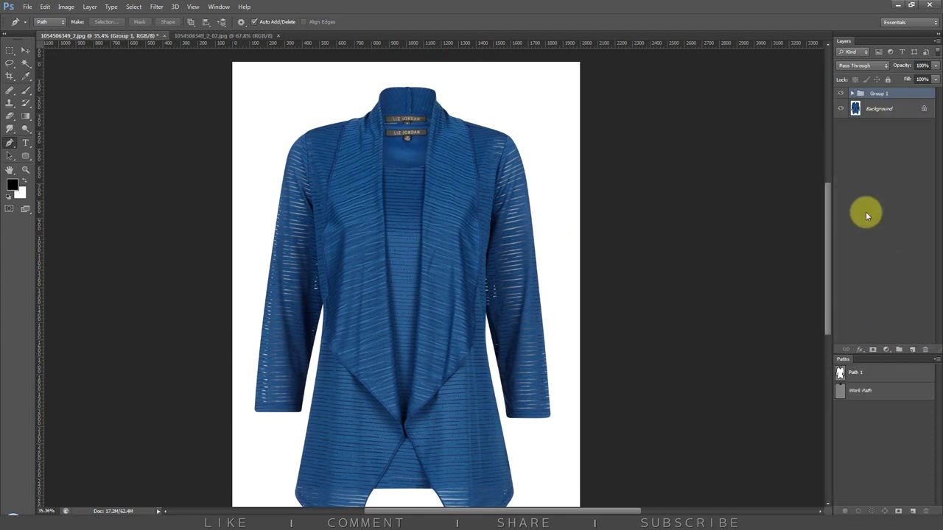
pyautogui.scroll(-1, 568, 211)
pyautogui.scroll(-3, 582, 206)
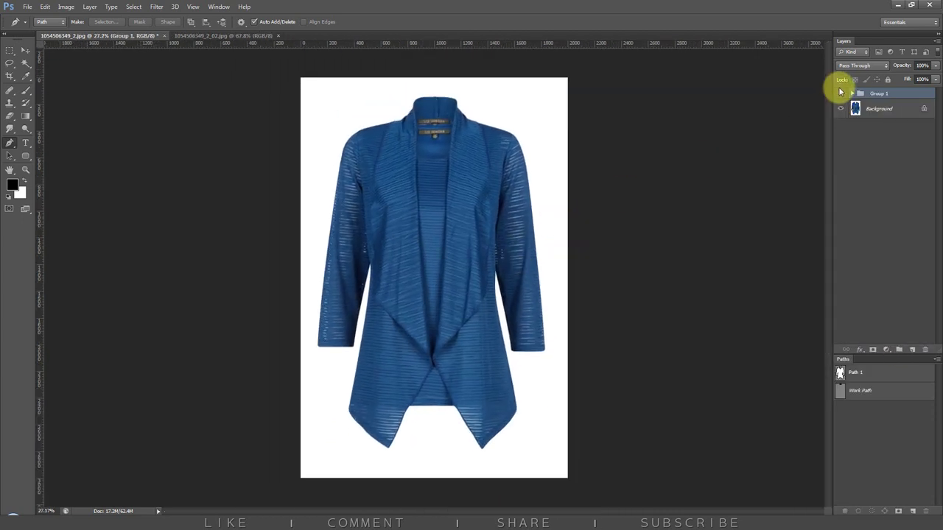
pyautogui.click(840, 93)
pyautogui.click(841, 93)
pyautogui.click(840, 93)
pyautogui.click(840, 93)
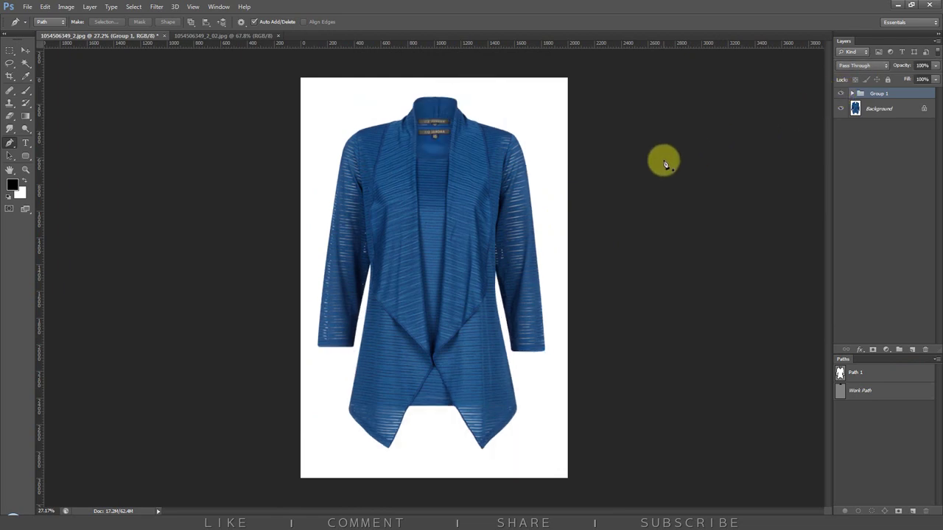
pyautogui.click(27, 7)
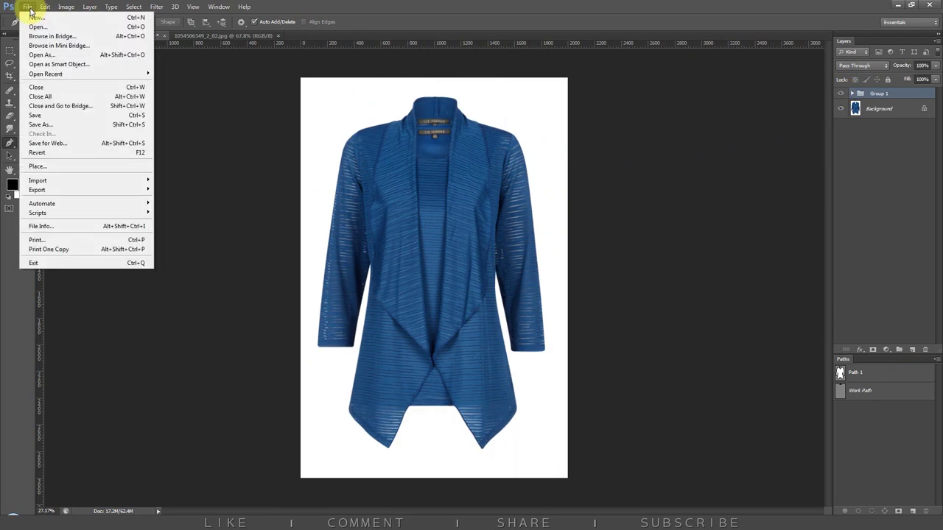
pyautogui.click(45, 125)
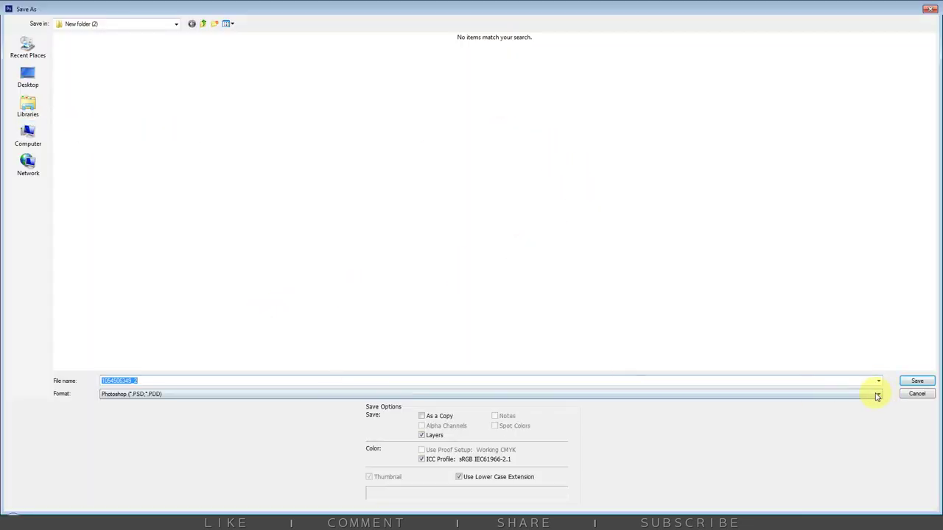
pyautogui.click(179, 393)
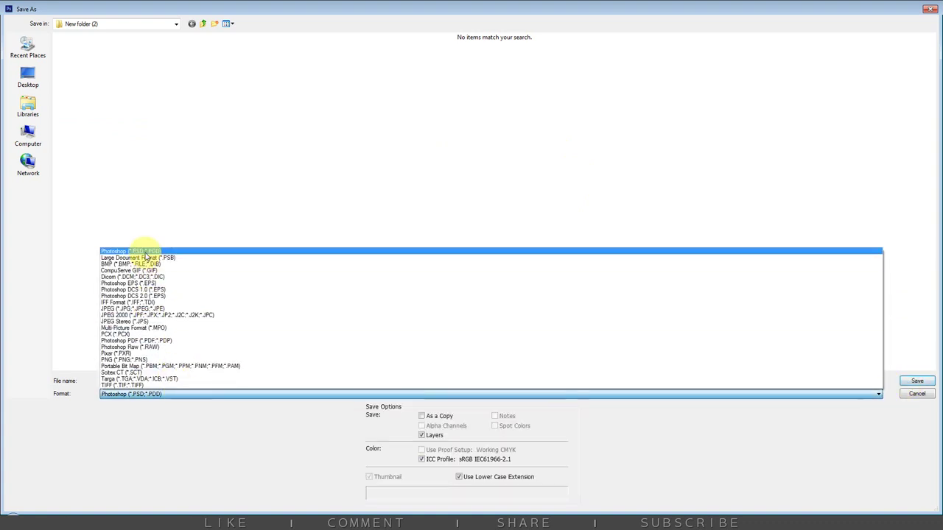
pyautogui.click(148, 255)
pyautogui.click(915, 382)
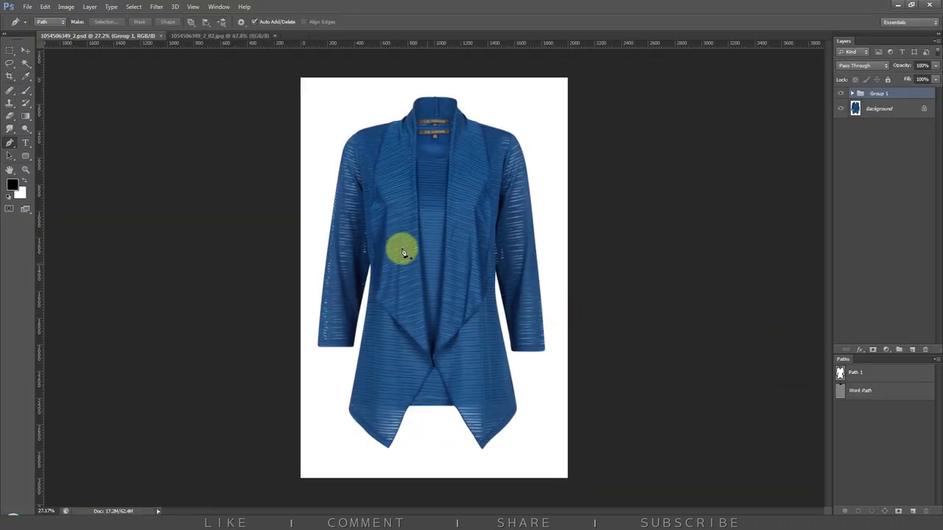
pyautogui.click(27, 7)
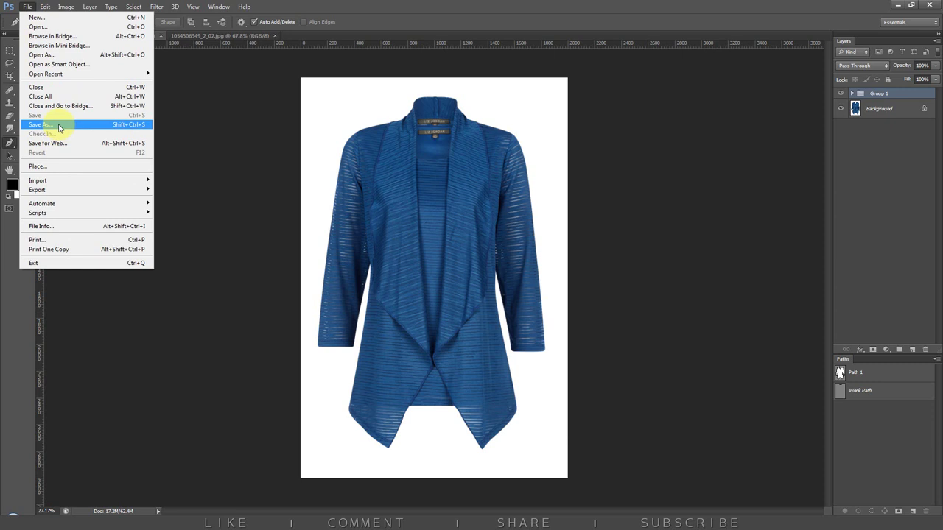
pyautogui.click(59, 128)
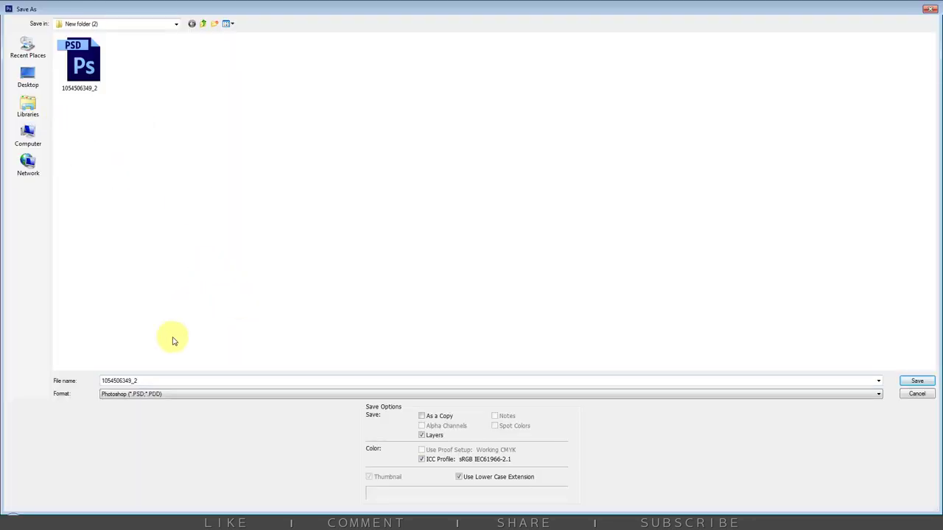
pyautogui.click(147, 393)
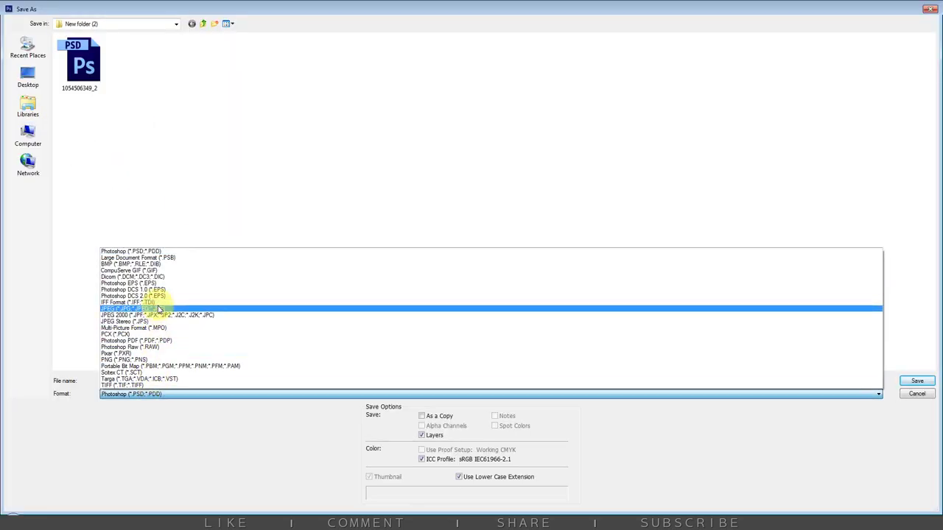
pyautogui.click(158, 309)
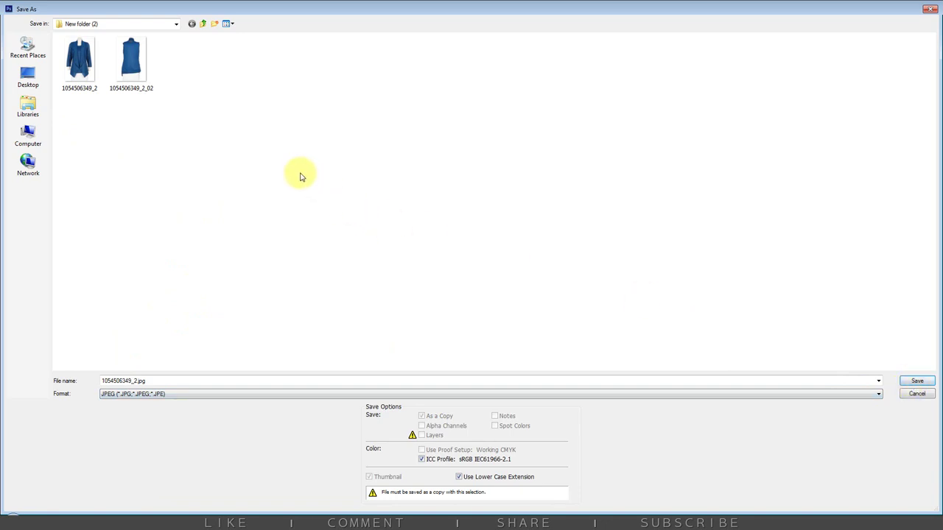
pyautogui.click(215, 25)
pyautogui.write('Done Jpeg')
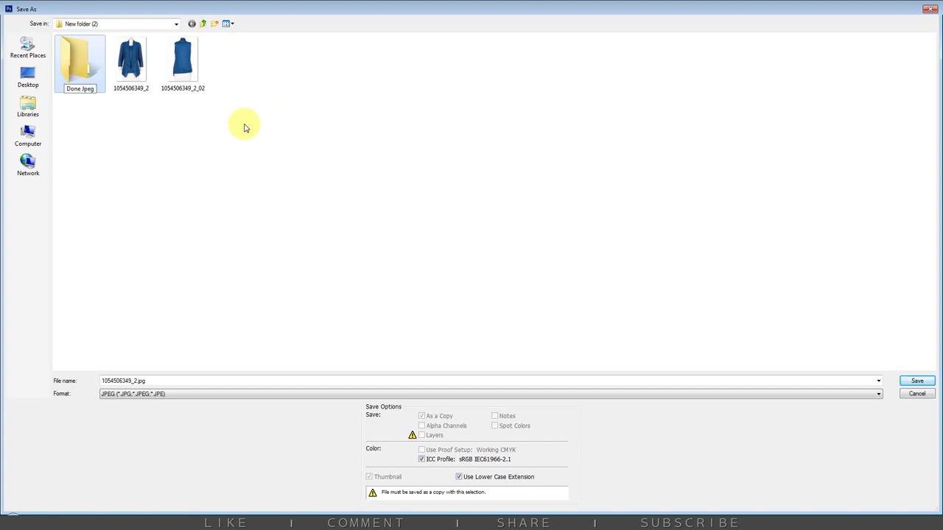
pyautogui.doubleClick(90, 70)
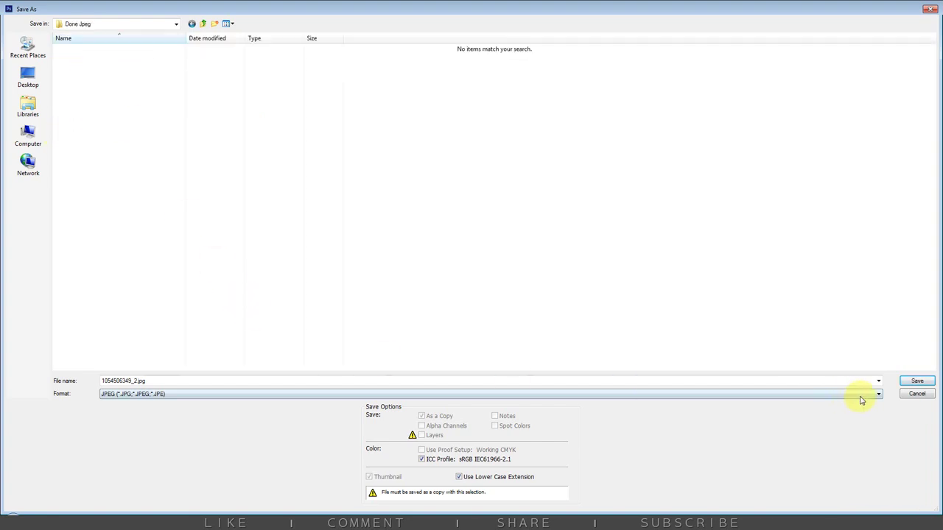
pyautogui.click(917, 381)
pyautogui.click(529, 142)
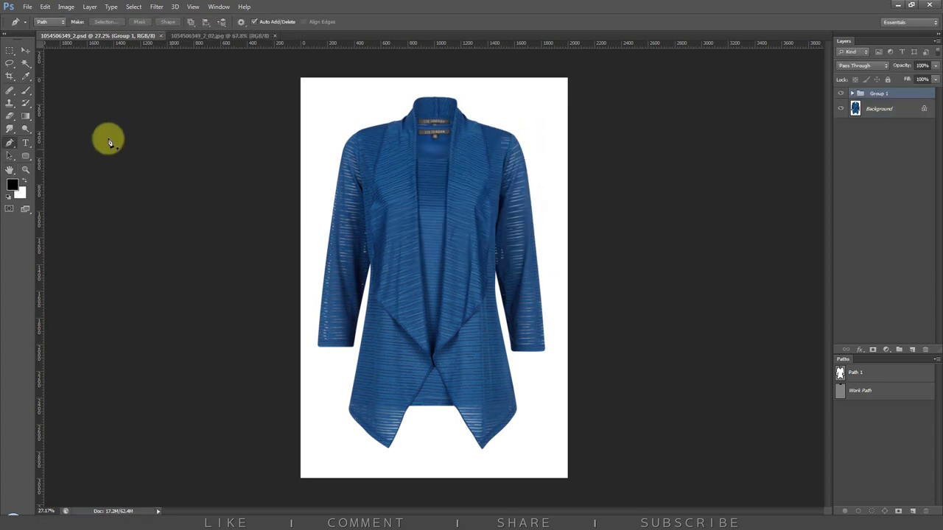
pyautogui.hotkey('ctrl', 'w')
pyautogui.hotkey('ctrl', 'w')
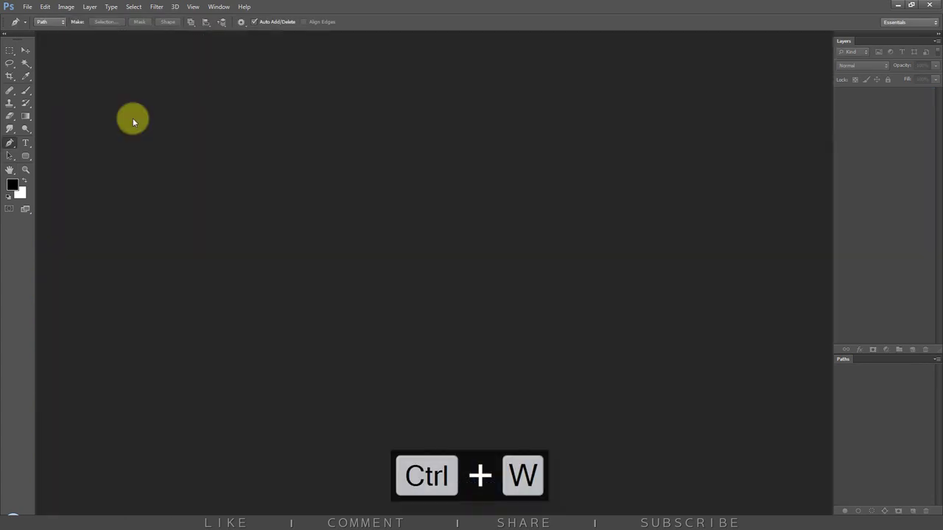
pyautogui.click(59, 513)
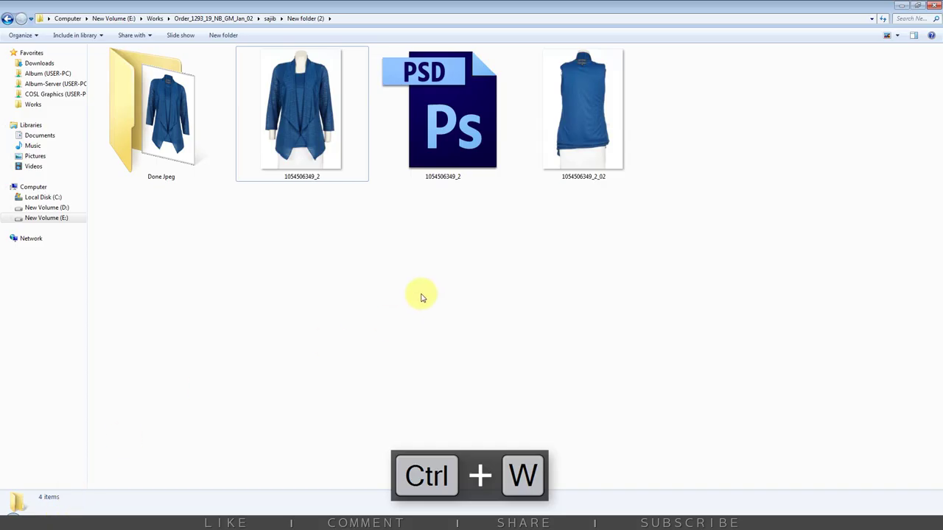
pyautogui.doubleClick(187, 96)
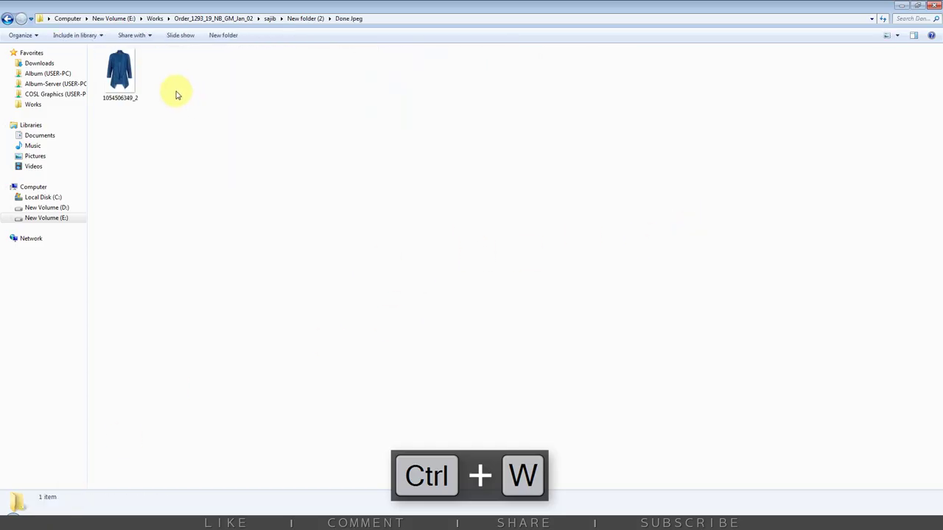
pyautogui.click(120, 74)
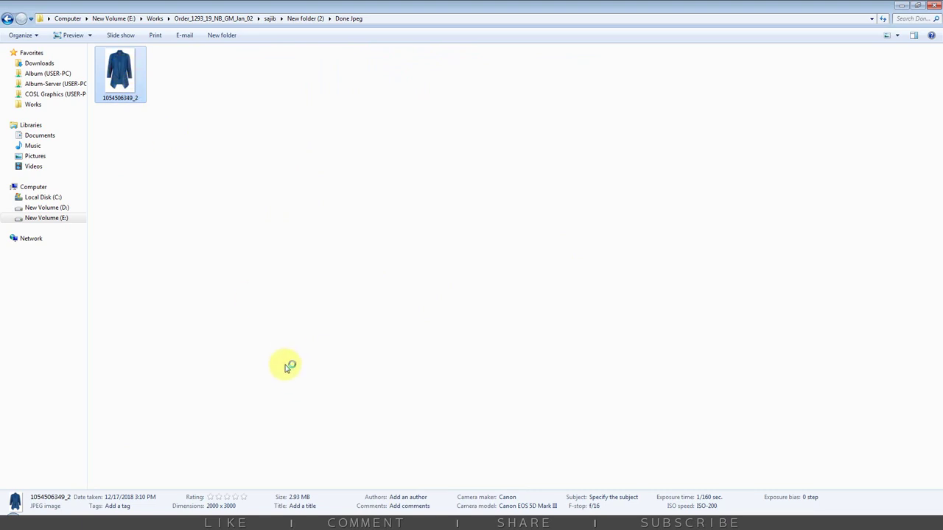
pyautogui.press('Return')
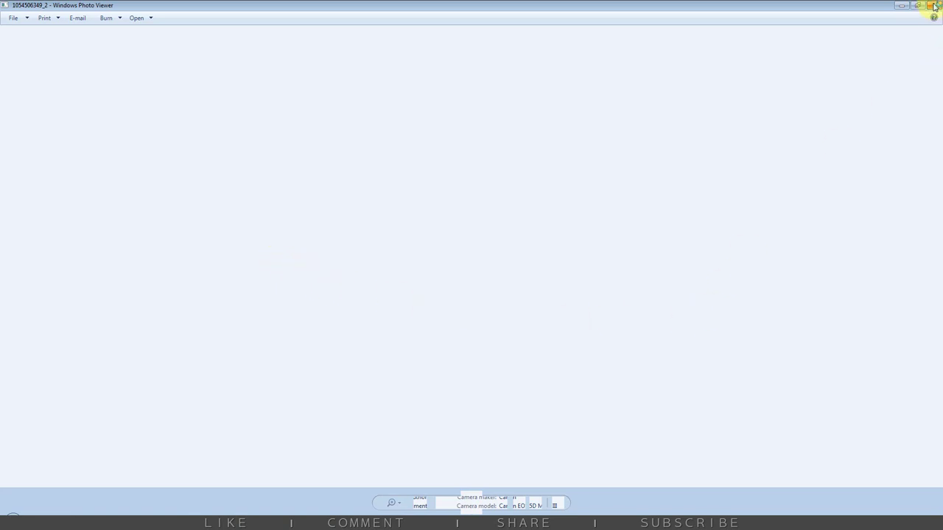
# Zoom and pan around the cardigan JPEG, close Photo Viewer, and go back up to New folder (2)
pyautogui.click(540, 165)
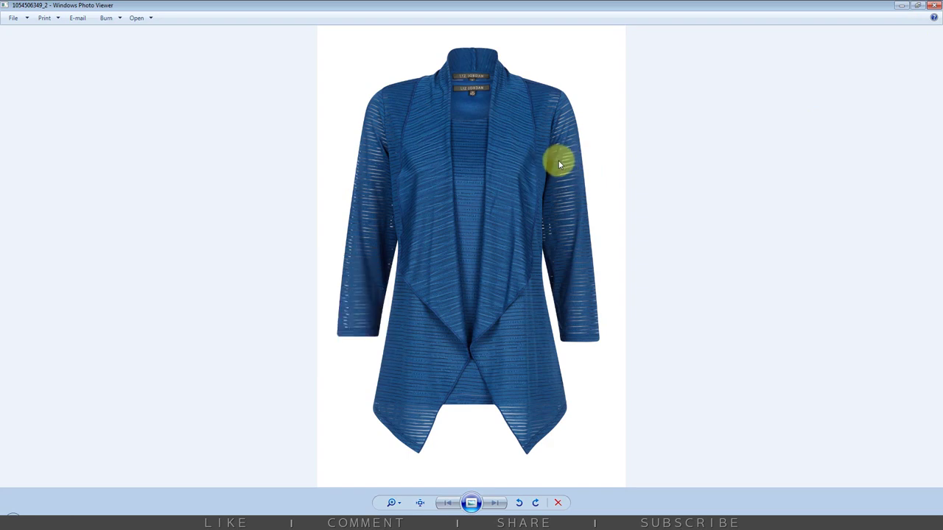
pyautogui.scroll(3, 507, 73)
pyautogui.moveTo(503, 178); pyautogui.dragTo(504, 250)
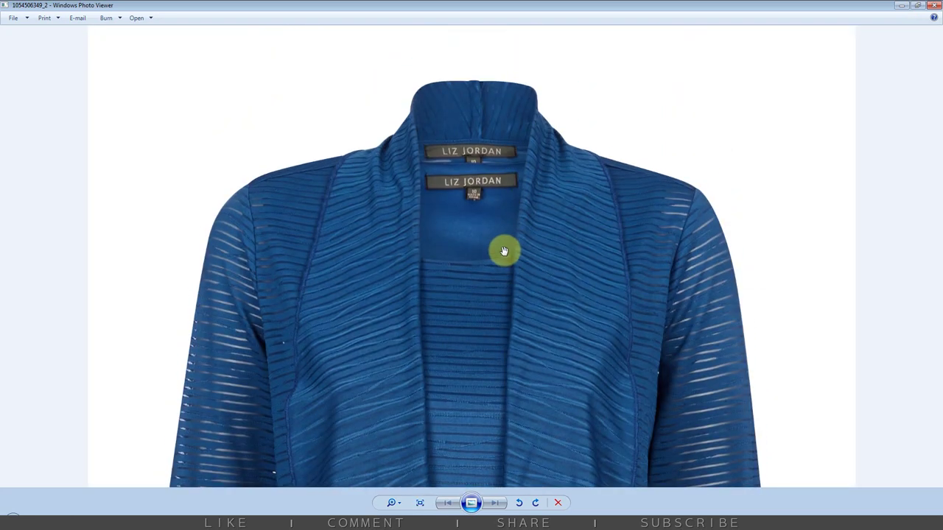
pyautogui.scroll(-3, 502, 249)
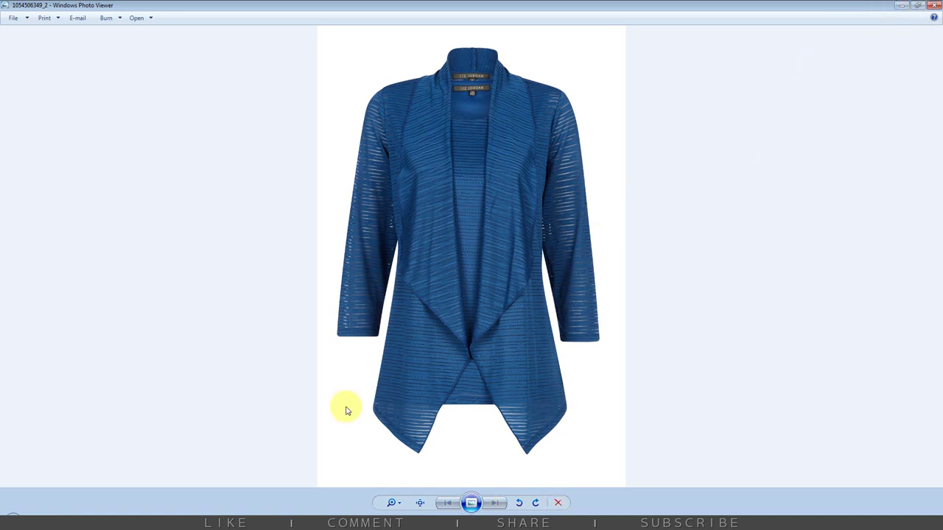
pyautogui.click(935, 5)
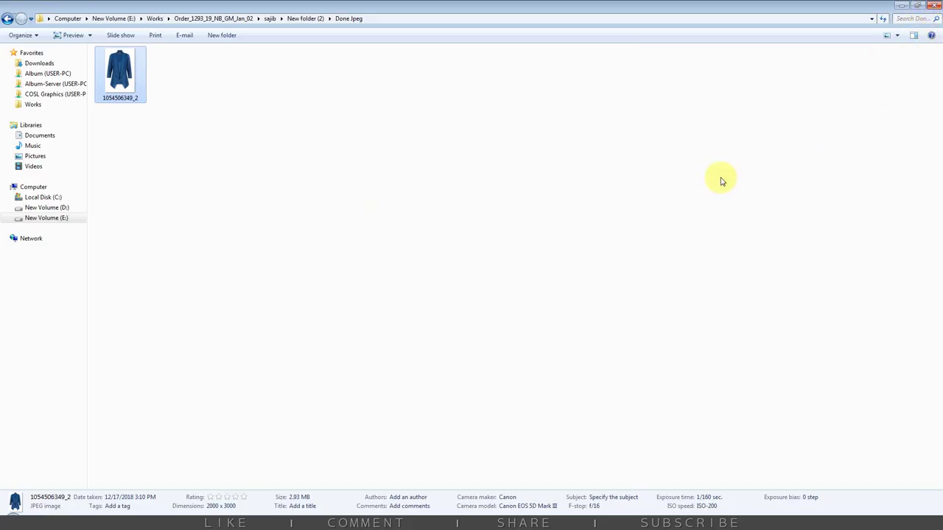
pyautogui.click(320, 276)
pyautogui.press('BackSpace')
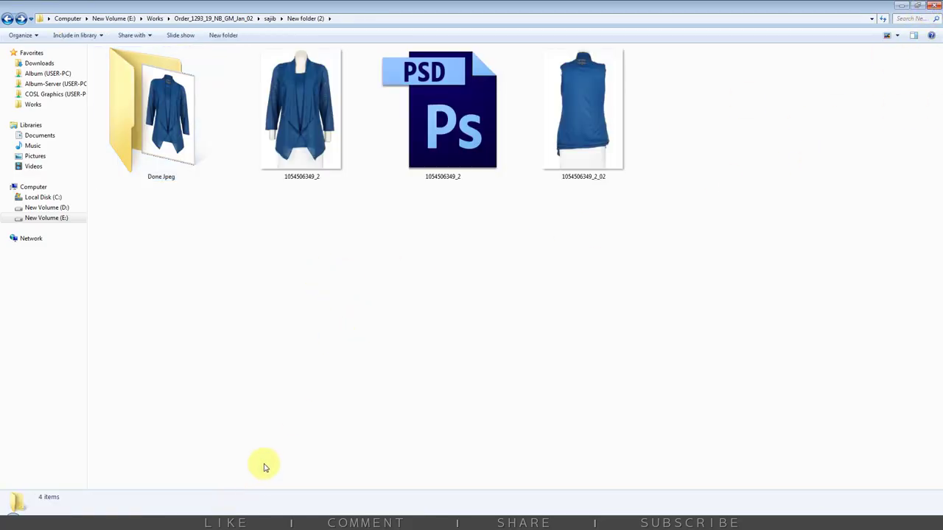